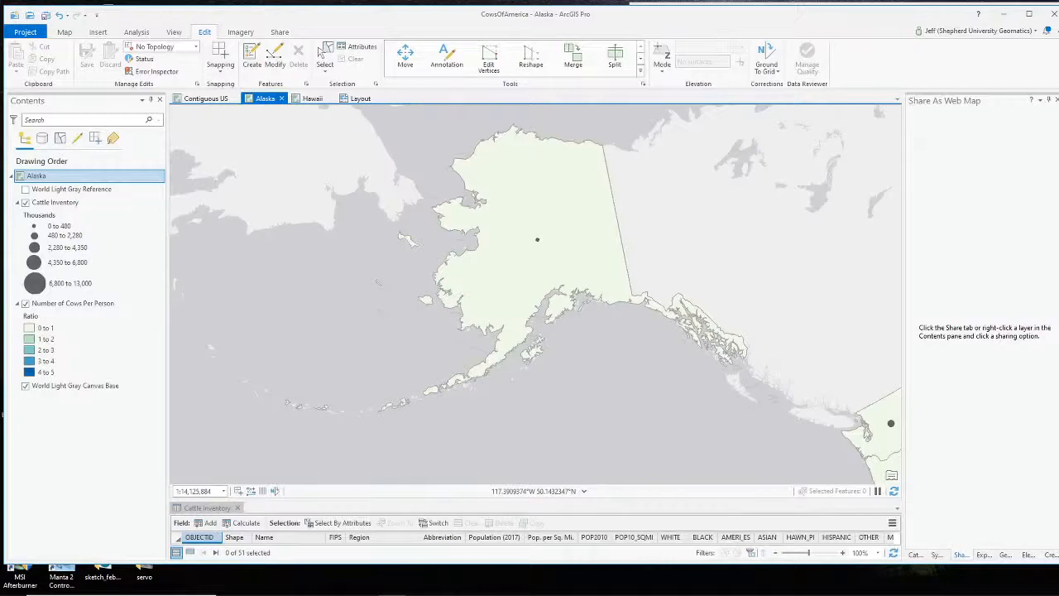
Enlarge the application window to give the map view more room.
left_click_drag(1058, 564, 1052, 589)
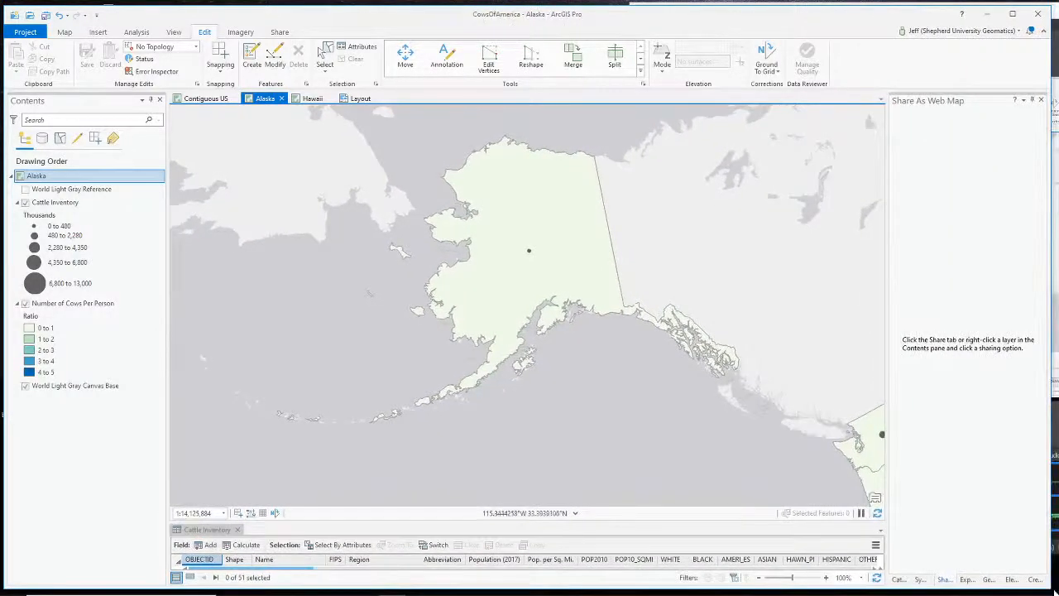
key("alt+Tab")
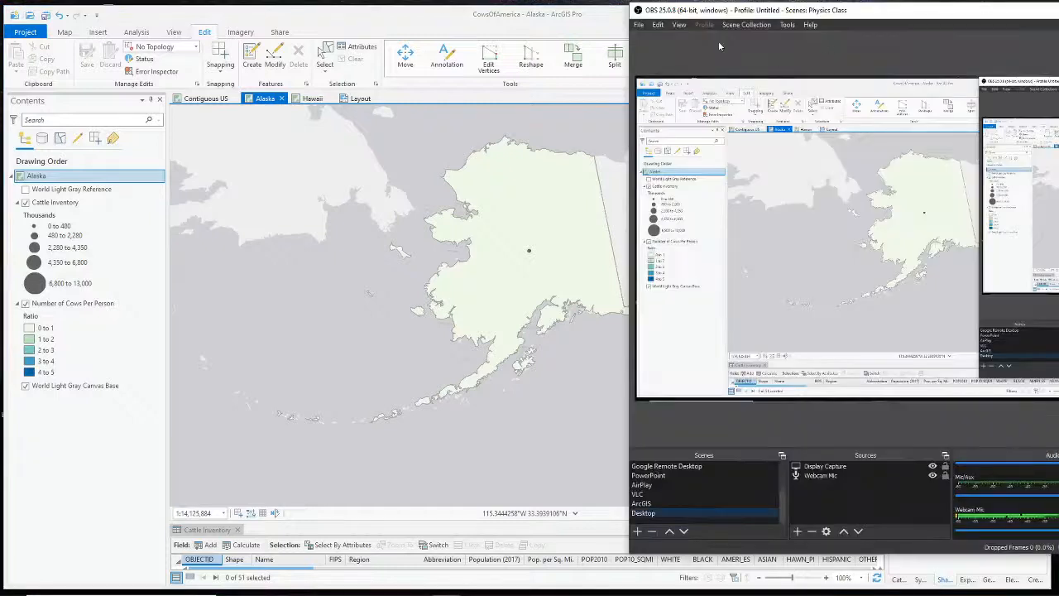
left_click(450, 20)
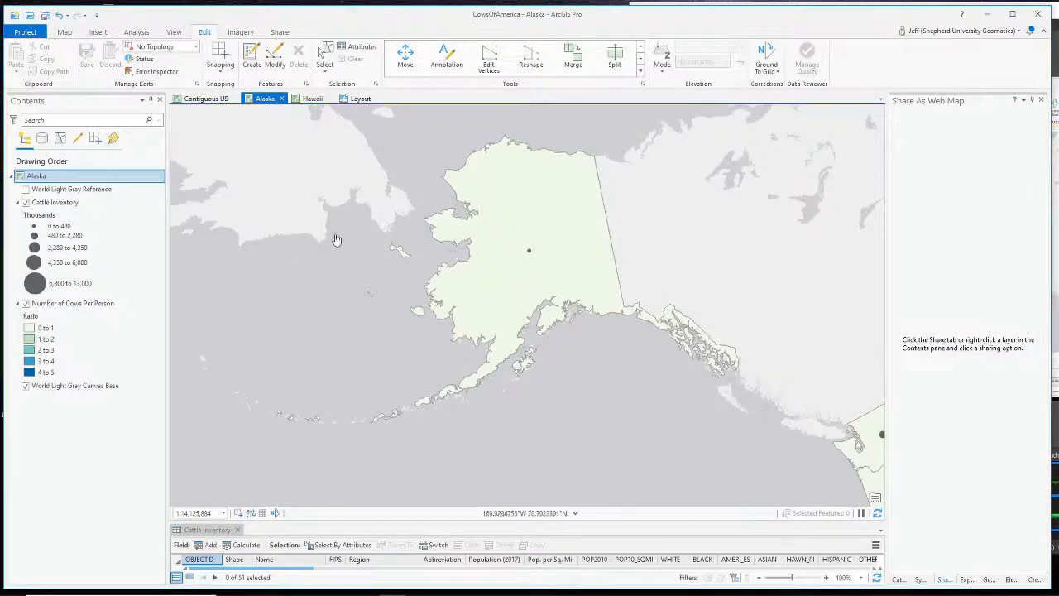
Open the Contiguous US map and inspect the CattleInventory and USA_States_Local feature classes in the CowsOfAmerica geodatabase.
left_click(209, 100)
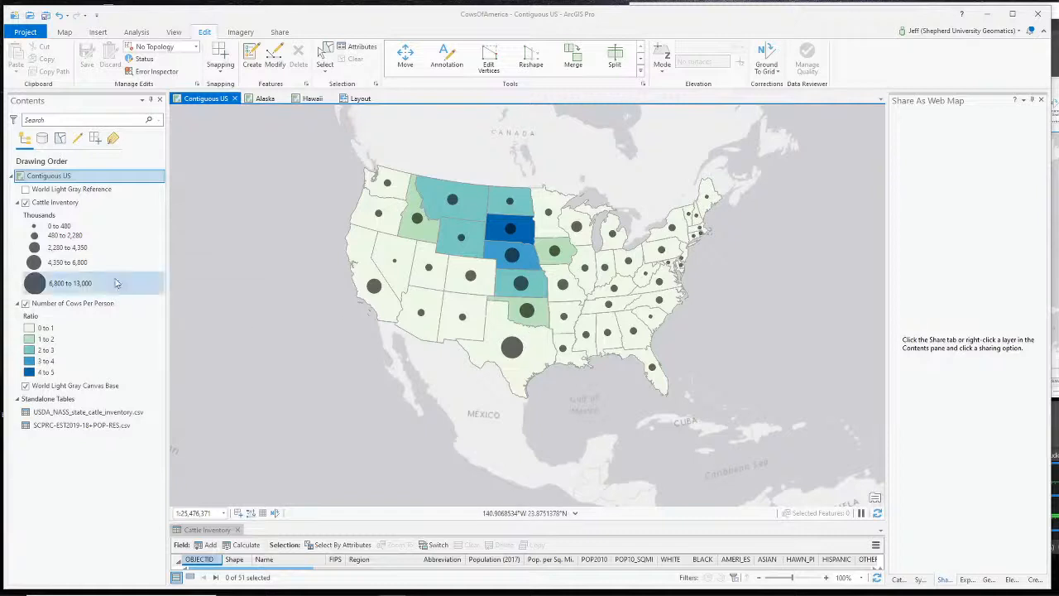
left_click(87, 203)
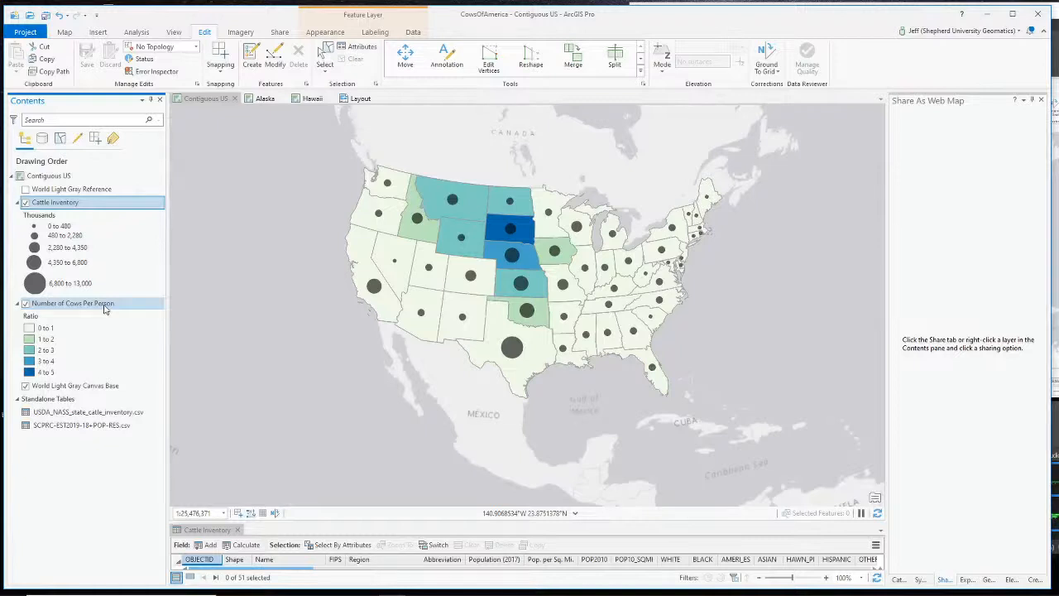
left_click(897, 579)
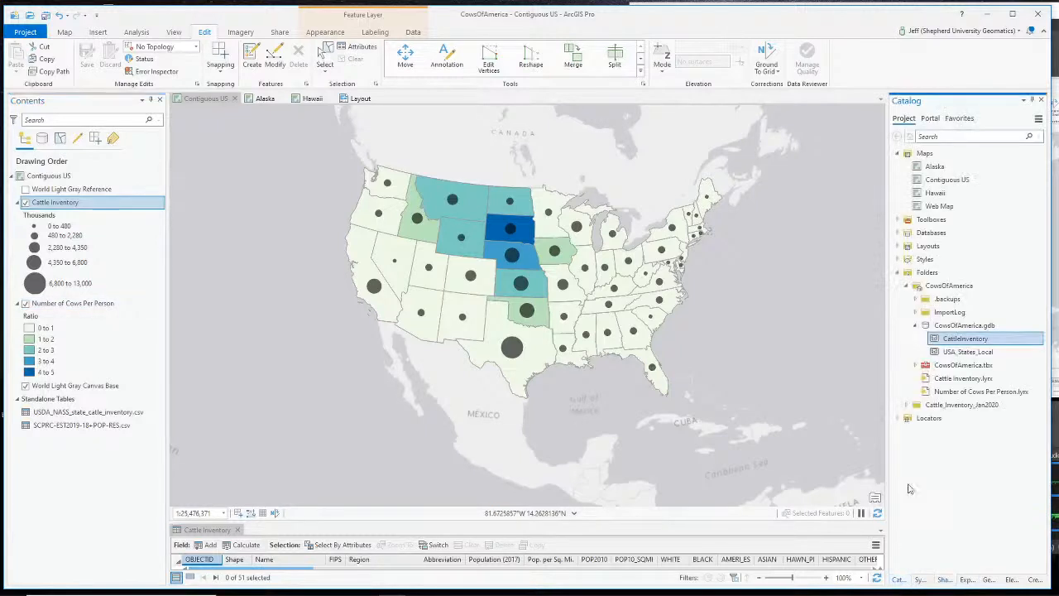
left_click(956, 354)
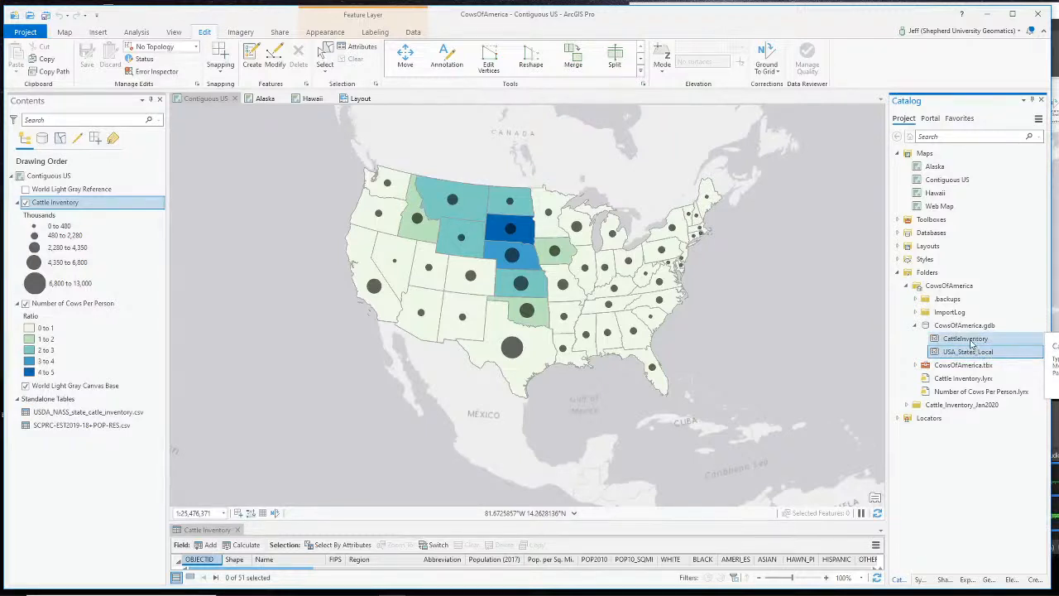
right_click(972, 341)
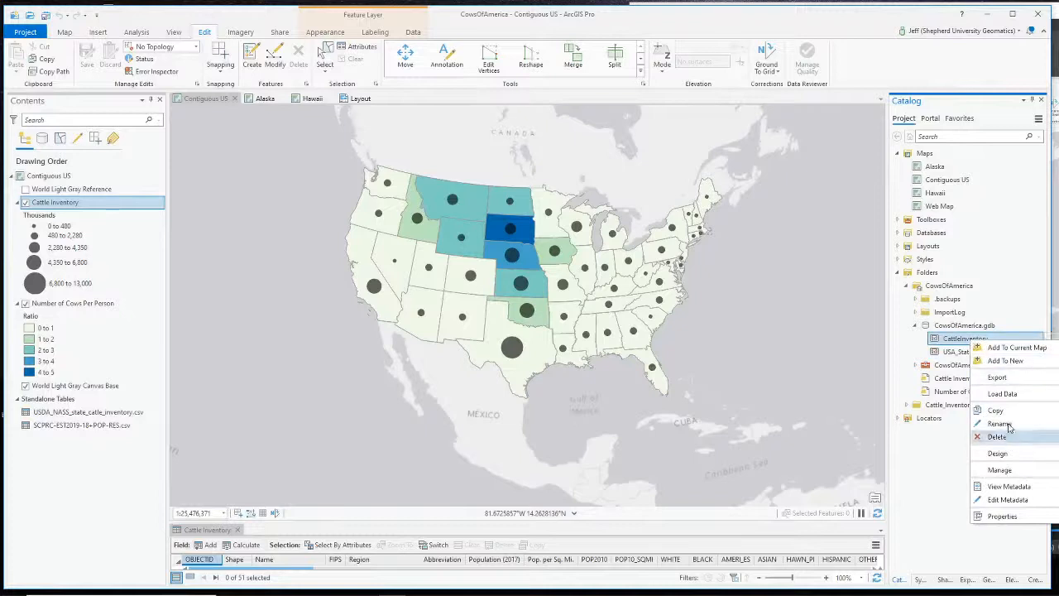
left_click(935, 344)
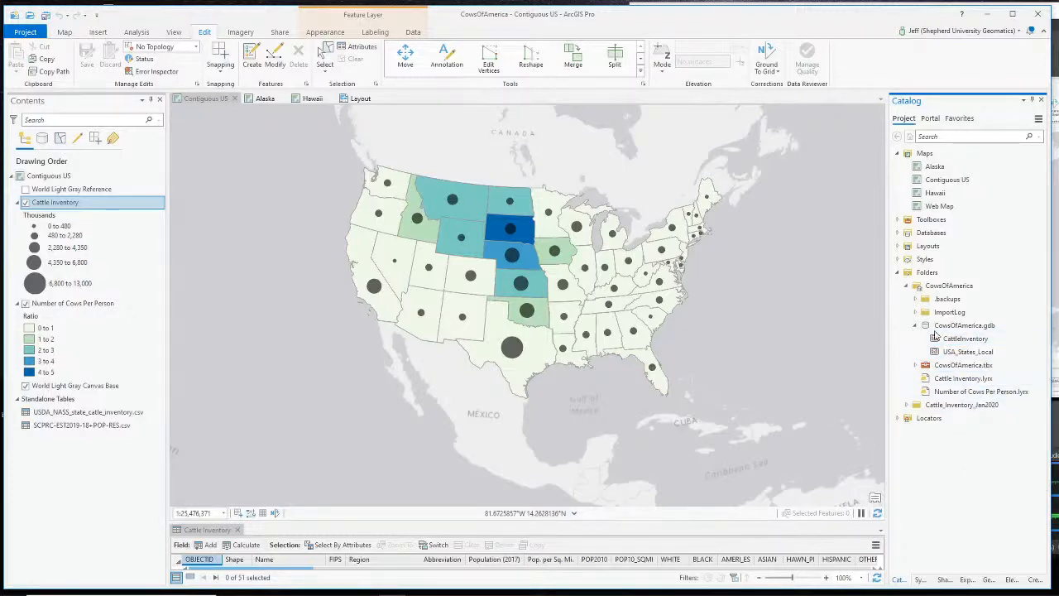
left_click(985, 353)
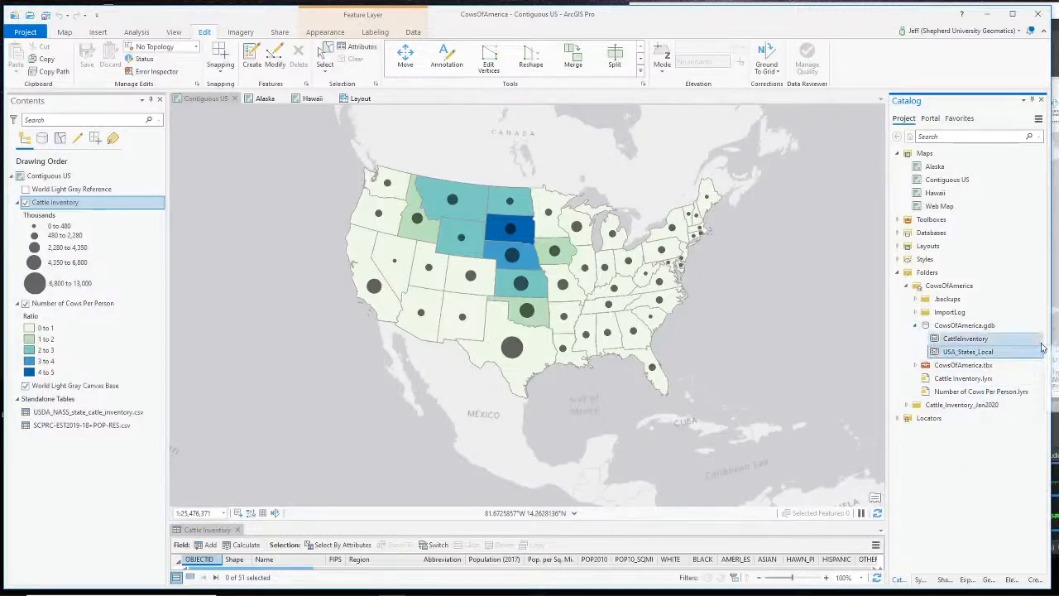
Compare the Cattle Inventory and Number of Cows Per Person layers in the Contiguous US map.
left_click(88, 202)
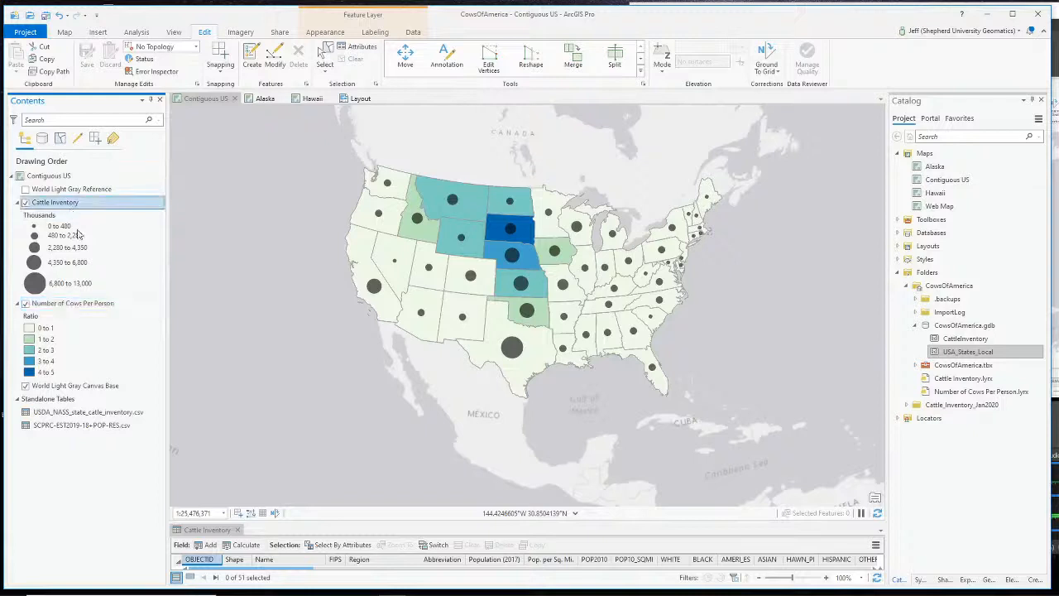
left_click(94, 303)
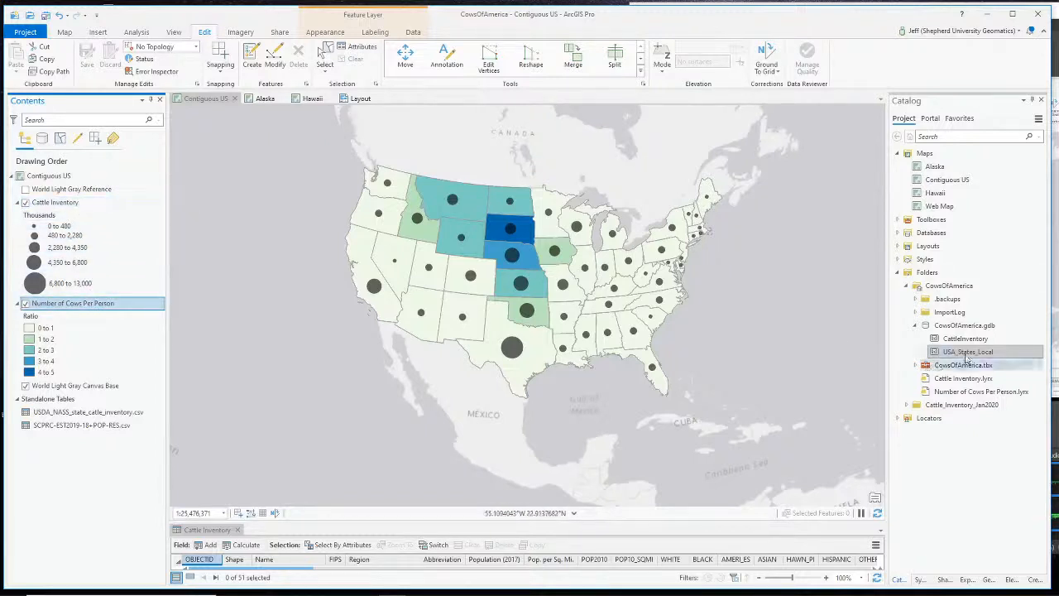
left_click(58, 205)
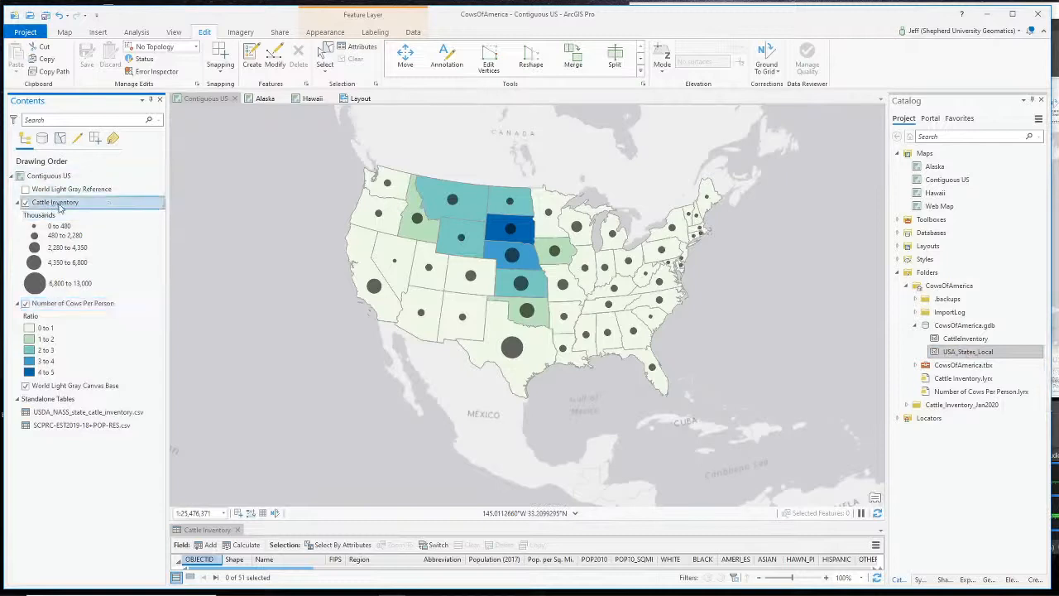
left_click(66, 206)
left_click(65, 306)
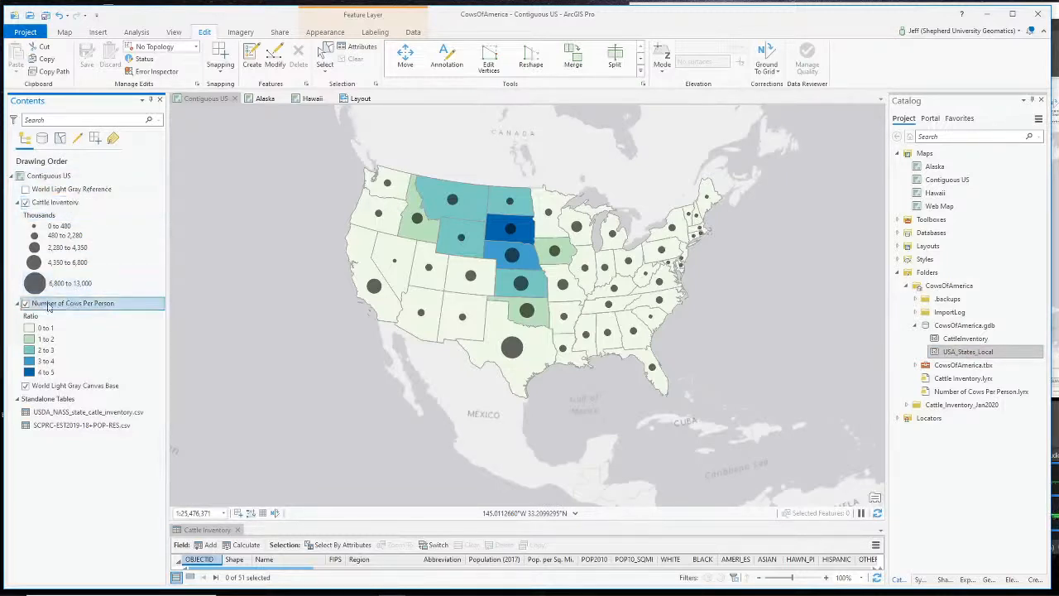
left_click(64, 205)
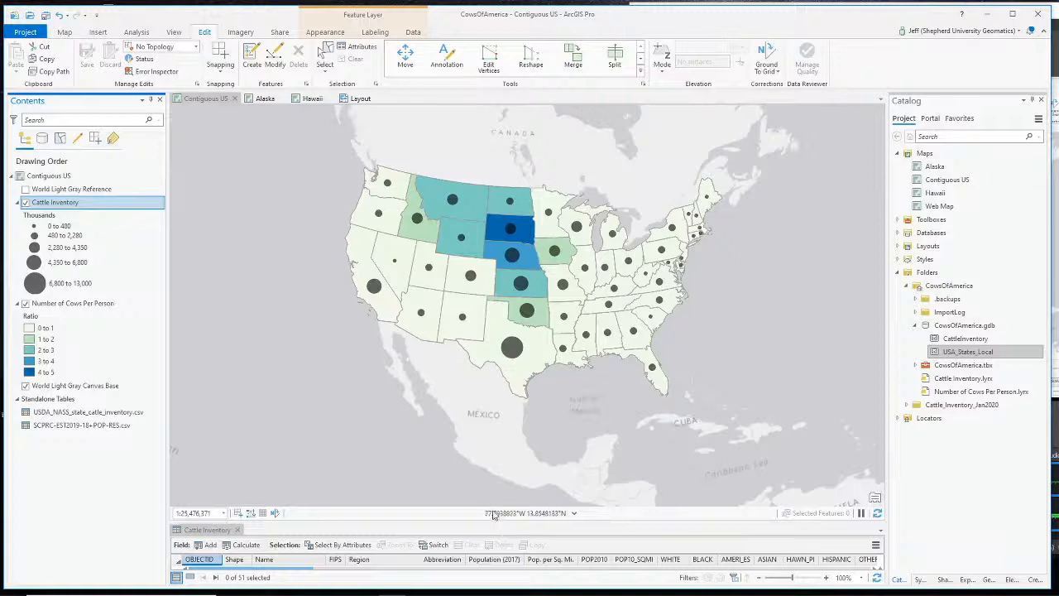
Display the layout page with its three map frames and legends, and close the Cattle Inventory attribute table.
left_click_drag(453, 521, 455, 452)
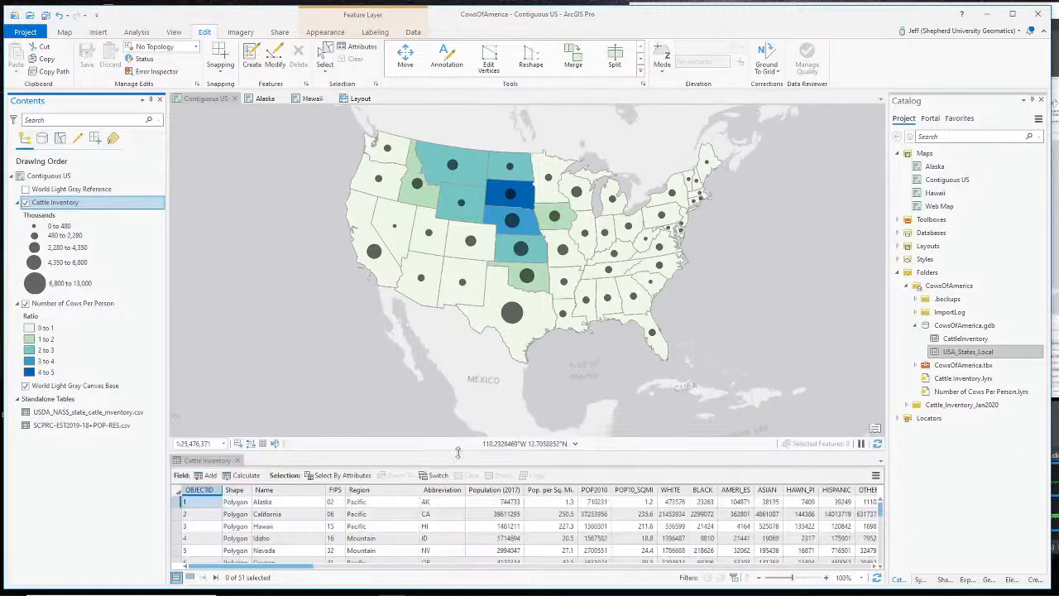
left_click(359, 100)
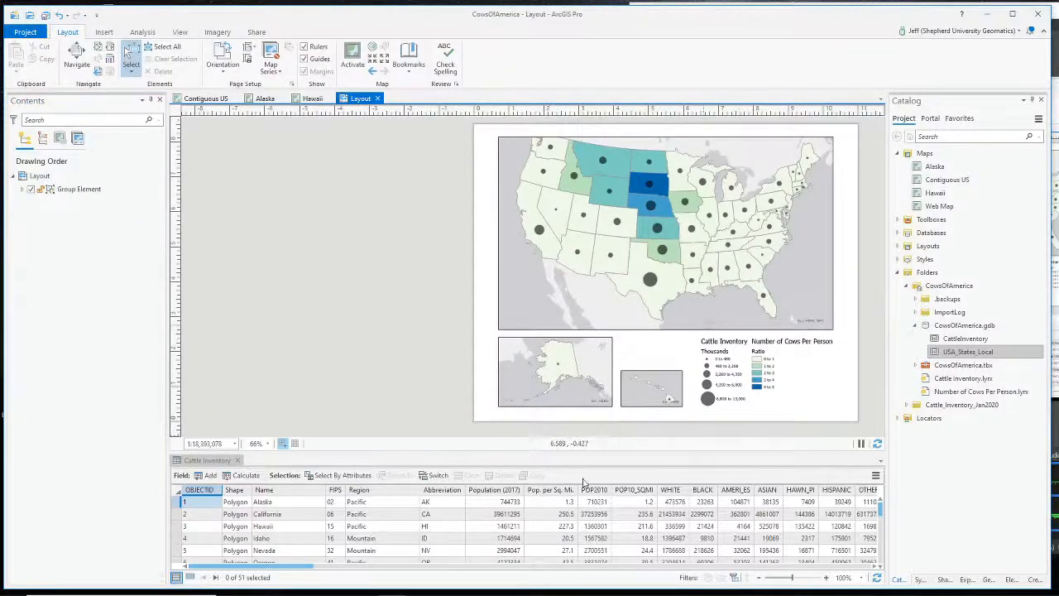
left_click(238, 461)
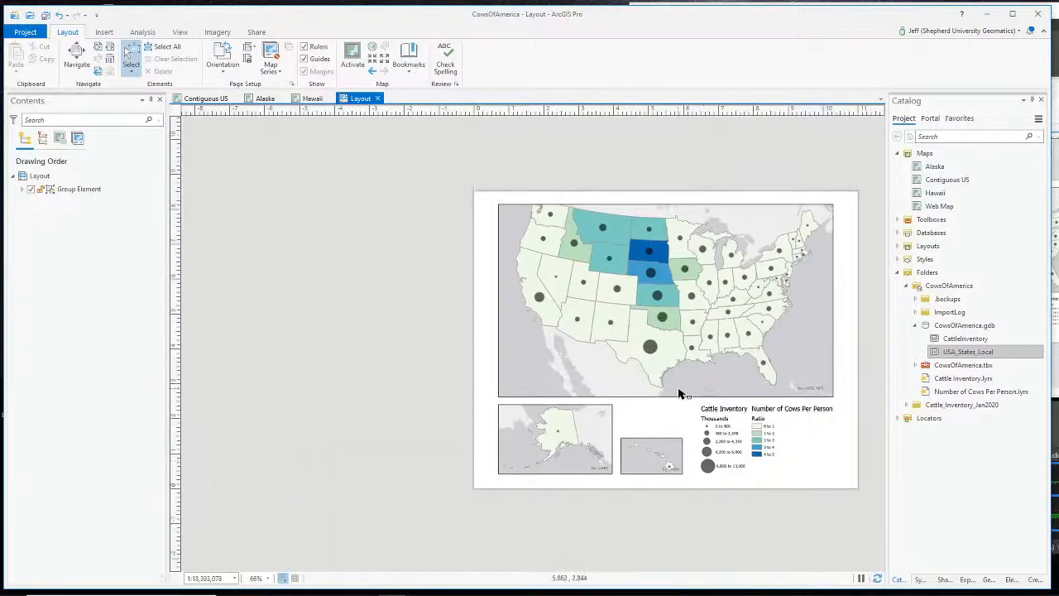
scroll(682, 394, "down", 2)
scroll(687, 399, "up", 5)
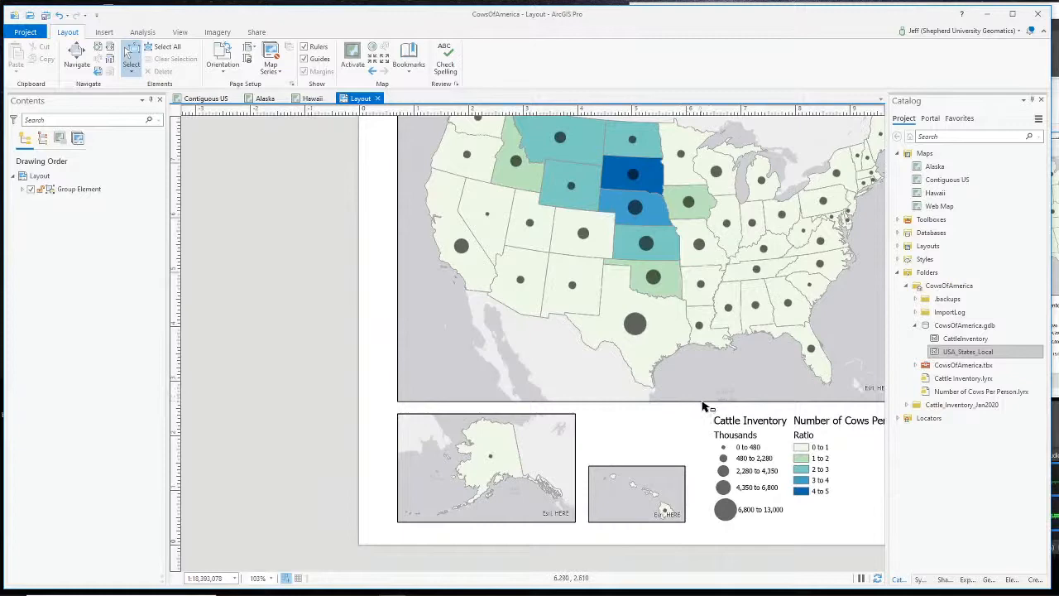
left_click_drag(849, 418, 699, 420)
key("Down")
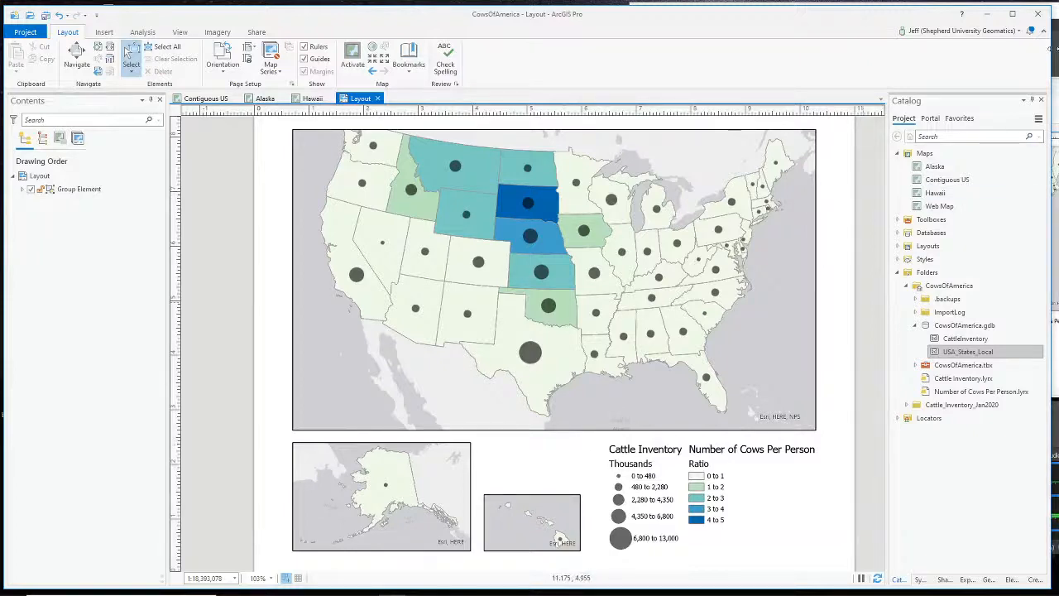
key("alt+Tab")
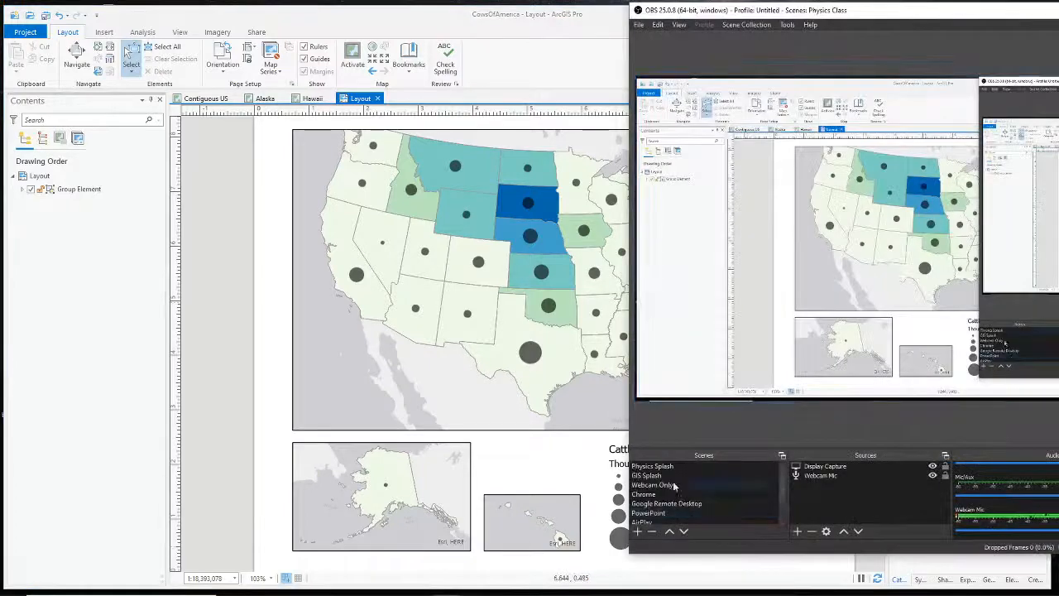
left_click(667, 487)
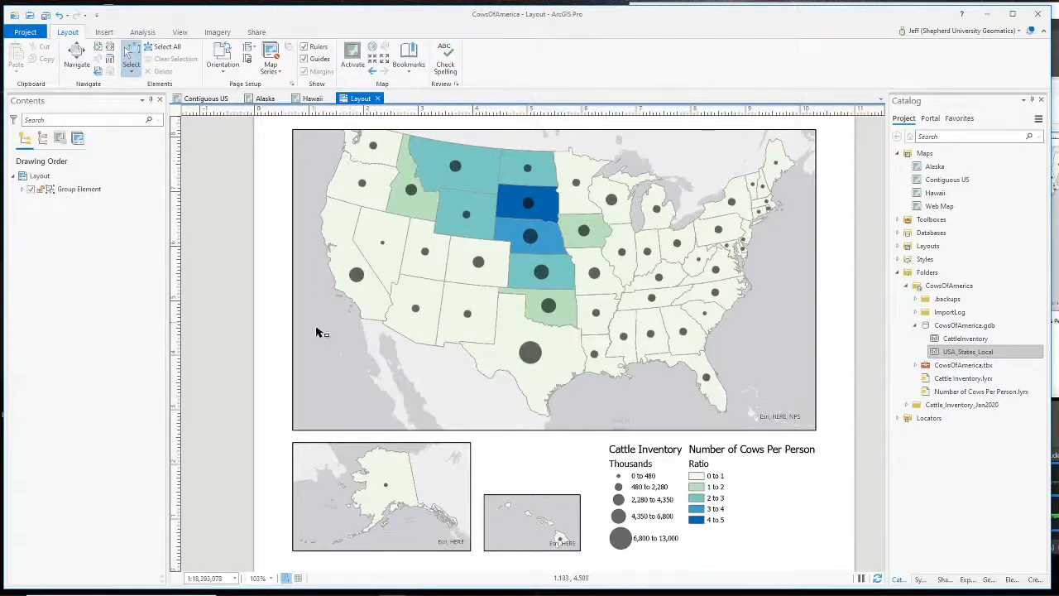
left_click(104, 33)
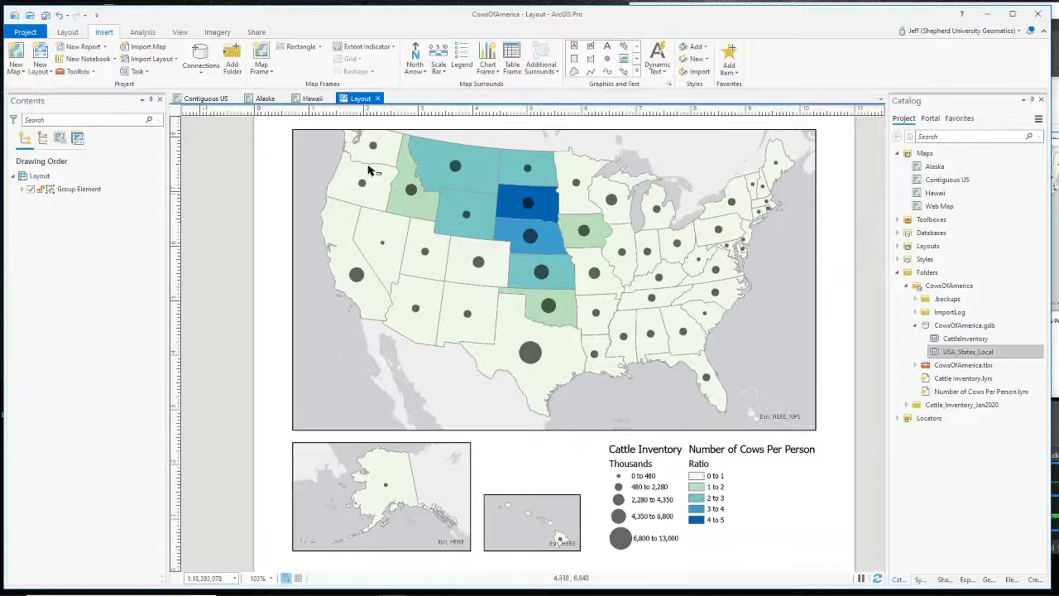
left_click(204, 98)
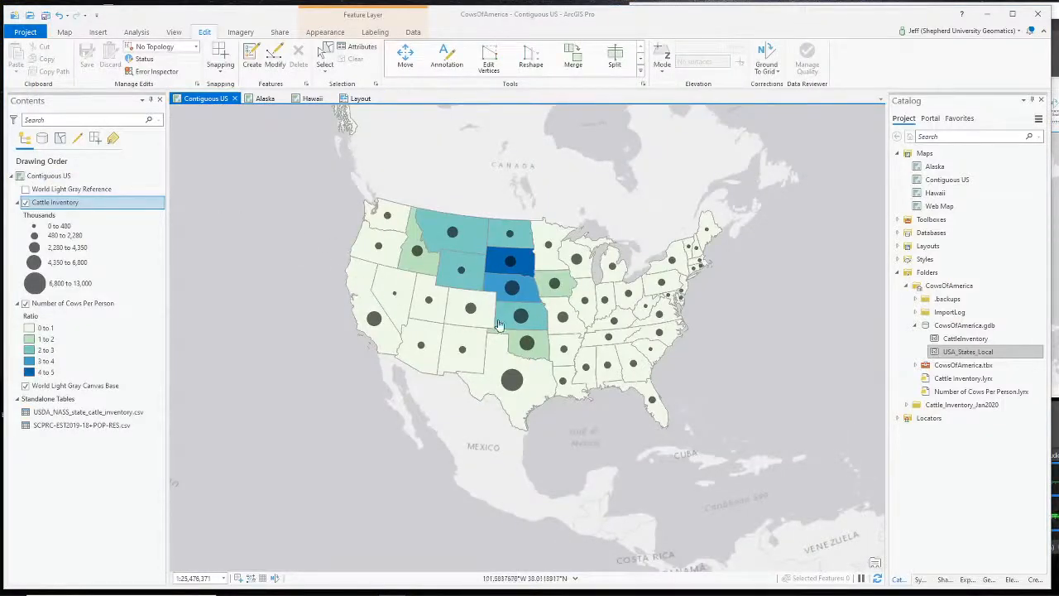
left_click(360, 99)
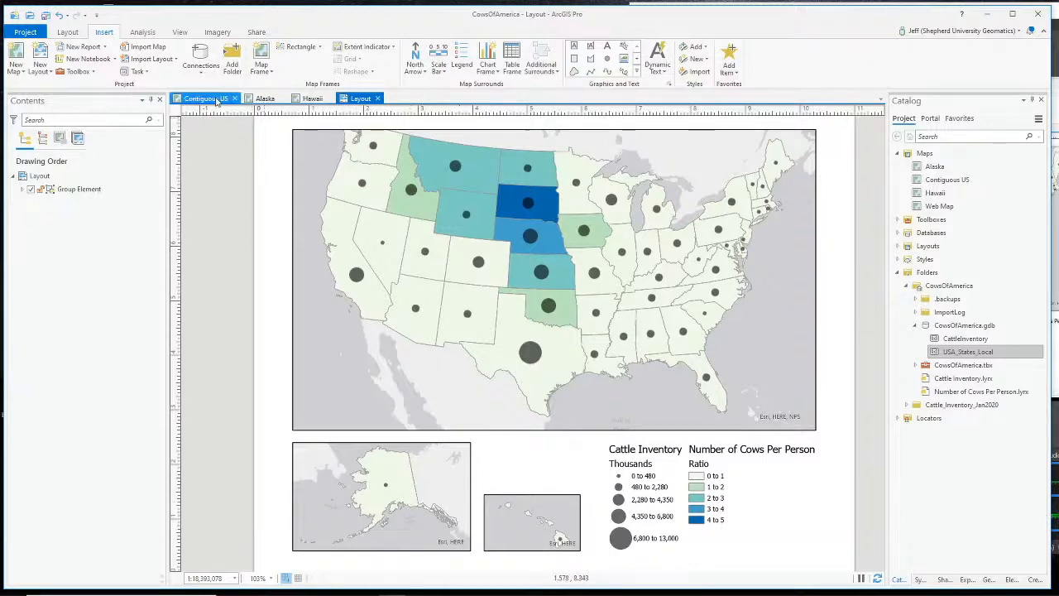
Examine how the Contiguous US map's projection draws Alaska and Hawaii compared with the lower 48 states.
left_click(206, 98)
scroll(428, 283, "down", 5)
scroll(389, 217, "up", 6)
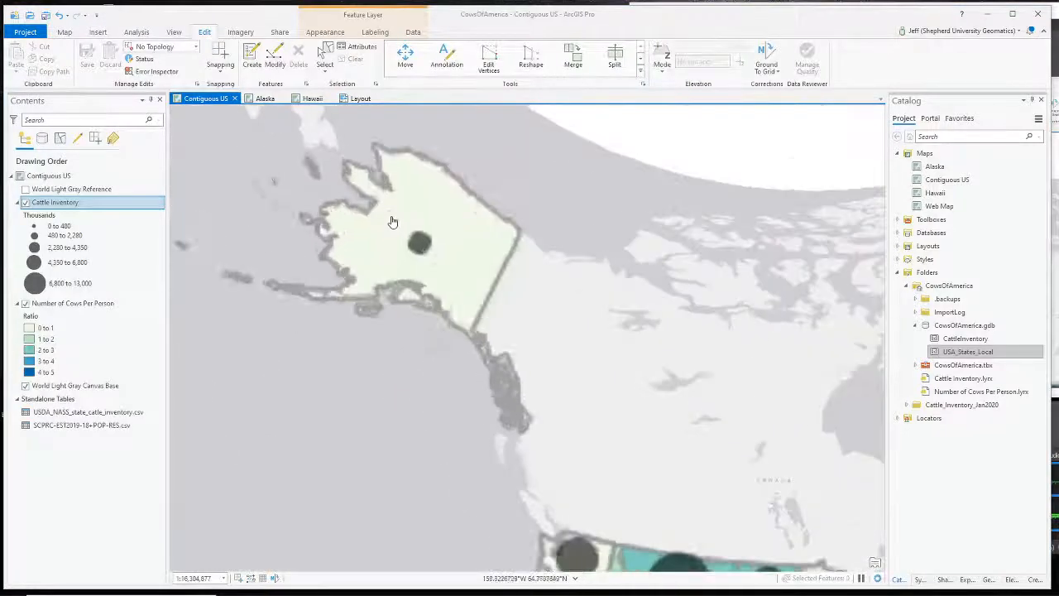
scroll(414, 235, "down", 4)
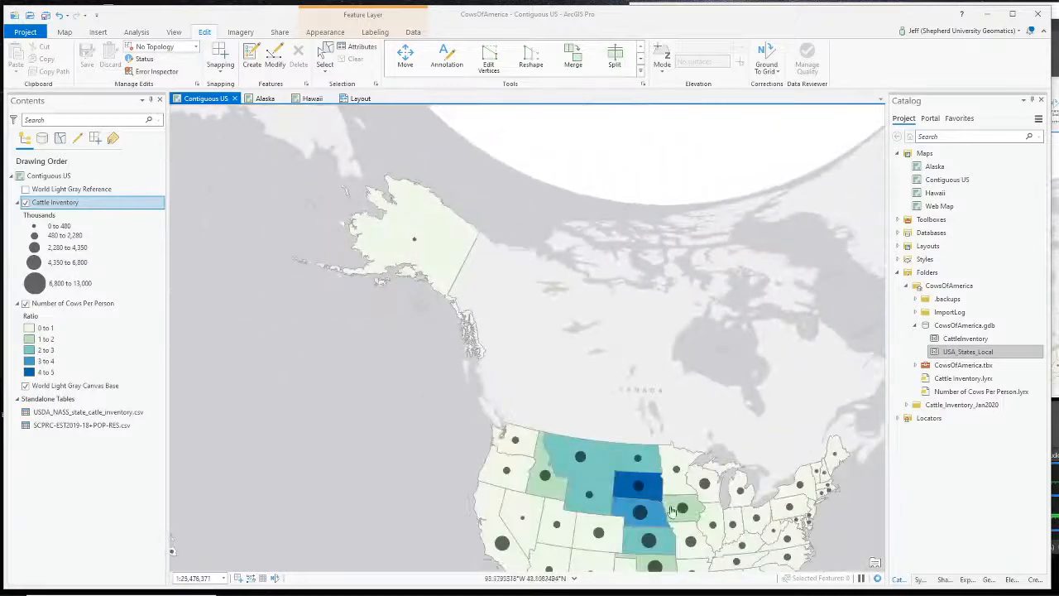
scroll(666, 521, "down", 2)
scroll(665, 522, "up", 4)
left_click_drag(753, 398, 672, 235)
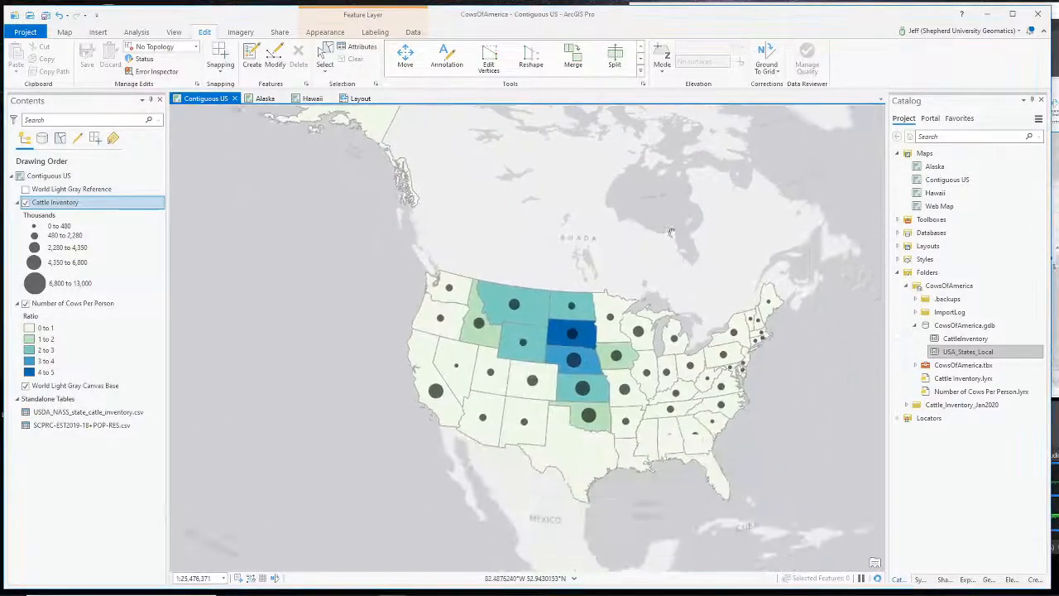
scroll(556, 374, "up", 2)
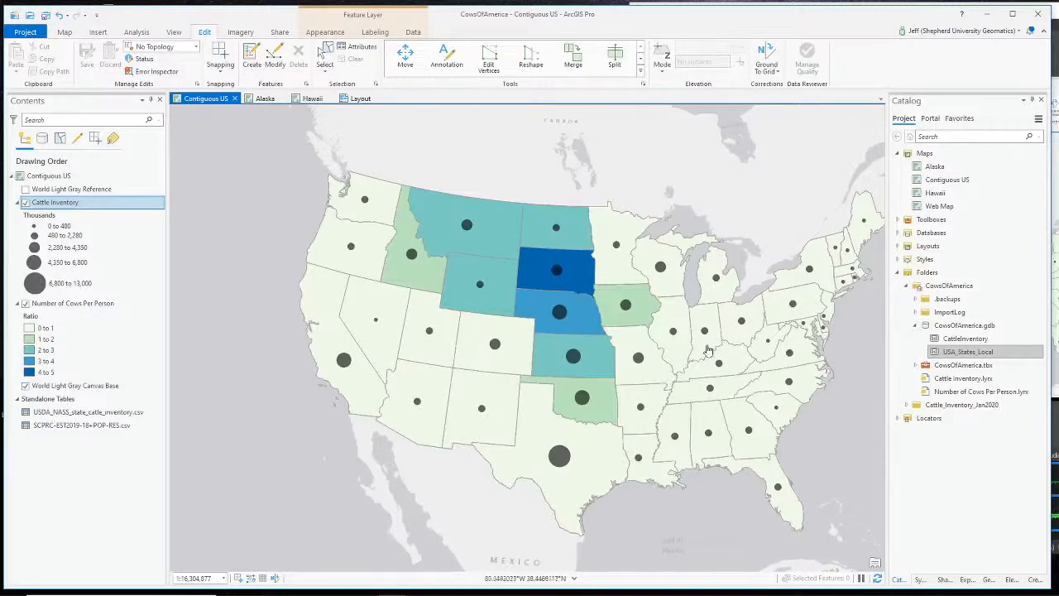
scroll(634, 339, "down", 3)
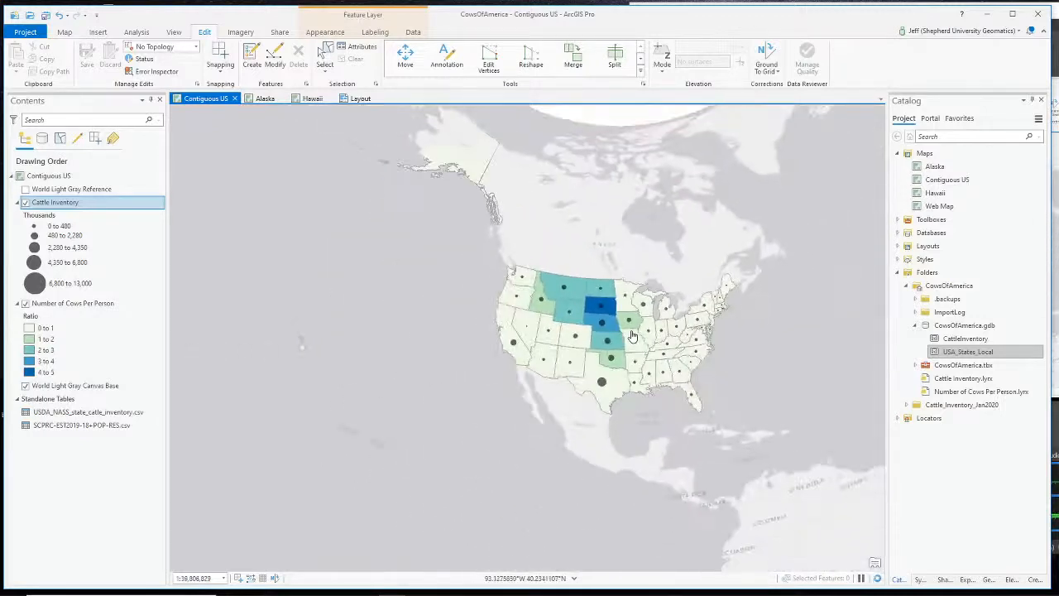
scroll(453, 151, "up", 3)
left_click_drag(460, 191, 543, 442)
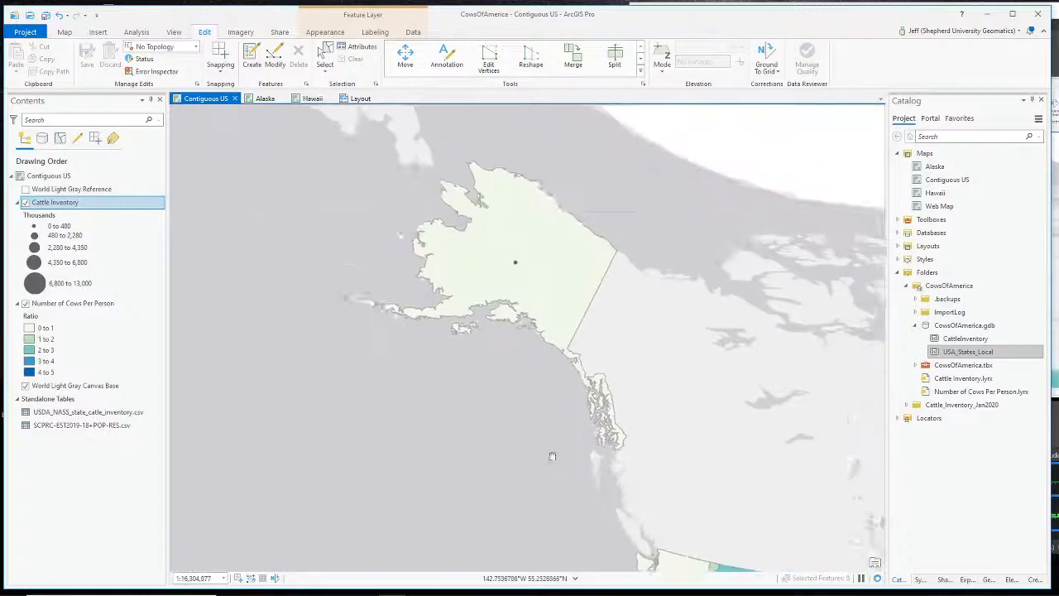
scroll(538, 370, "up", 2)
scroll(538, 370, "down", 5)
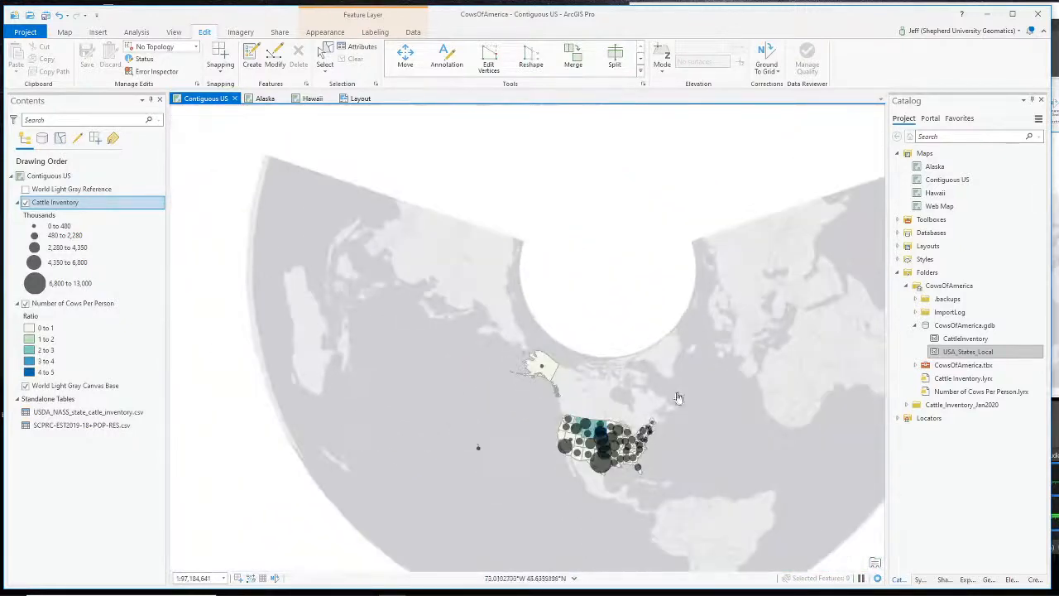
scroll(560, 366, "up", 6)
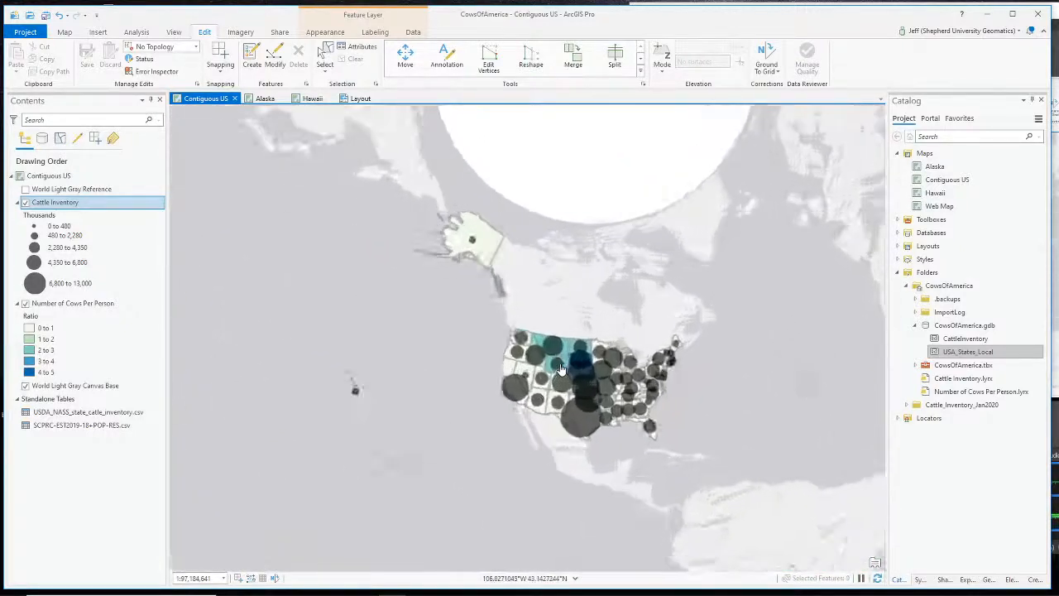
scroll(618, 202, "down", 2)
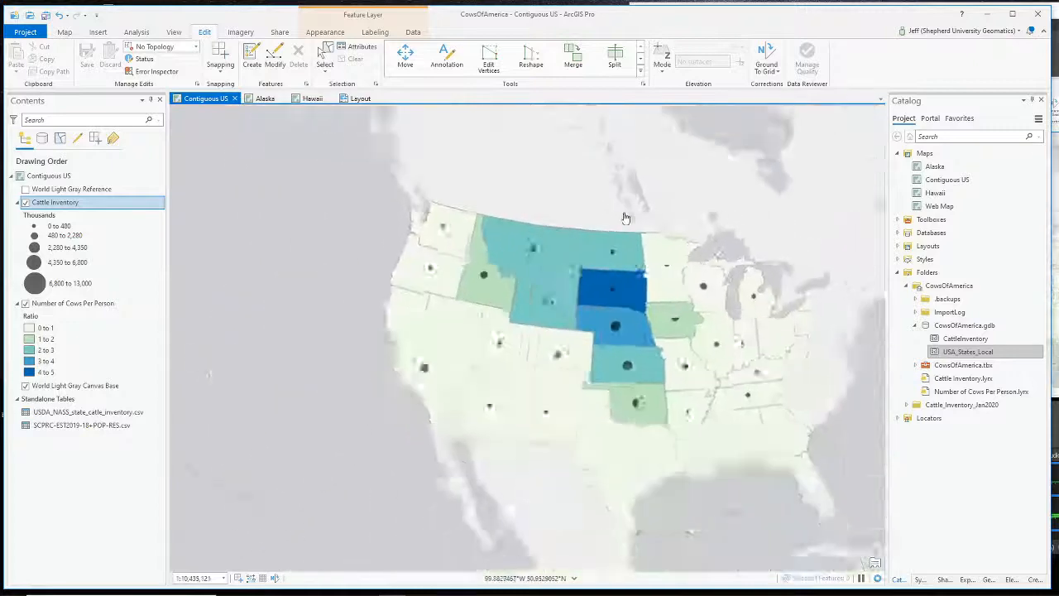
left_click_drag(874, 367, 782, 369)
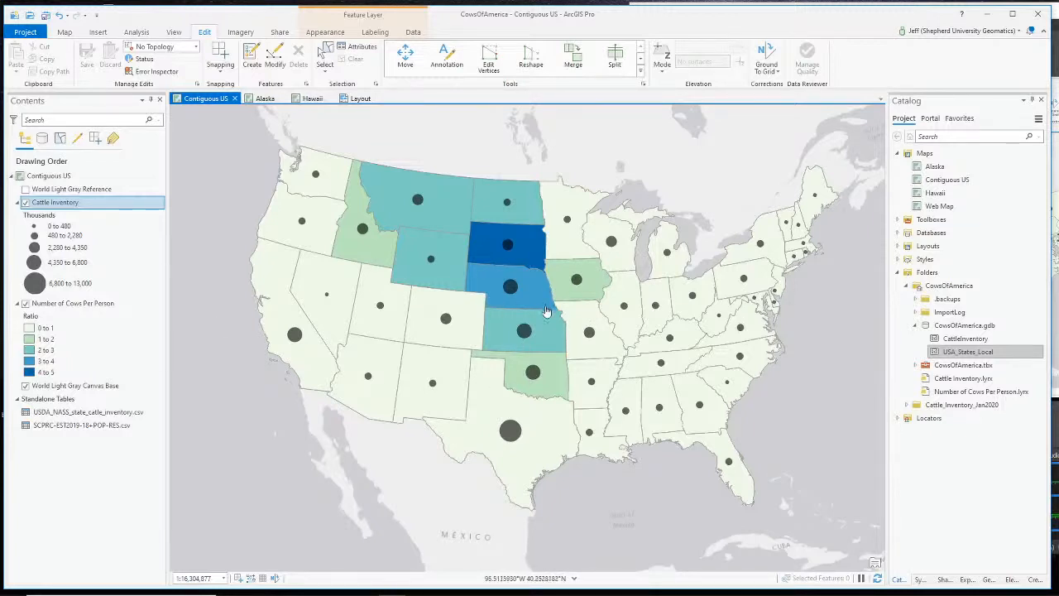
Inspect Alaska's position and shape in the Contiguous US map, and return to the lower 48 states.
left_click_drag(227, 192, 385, 512)
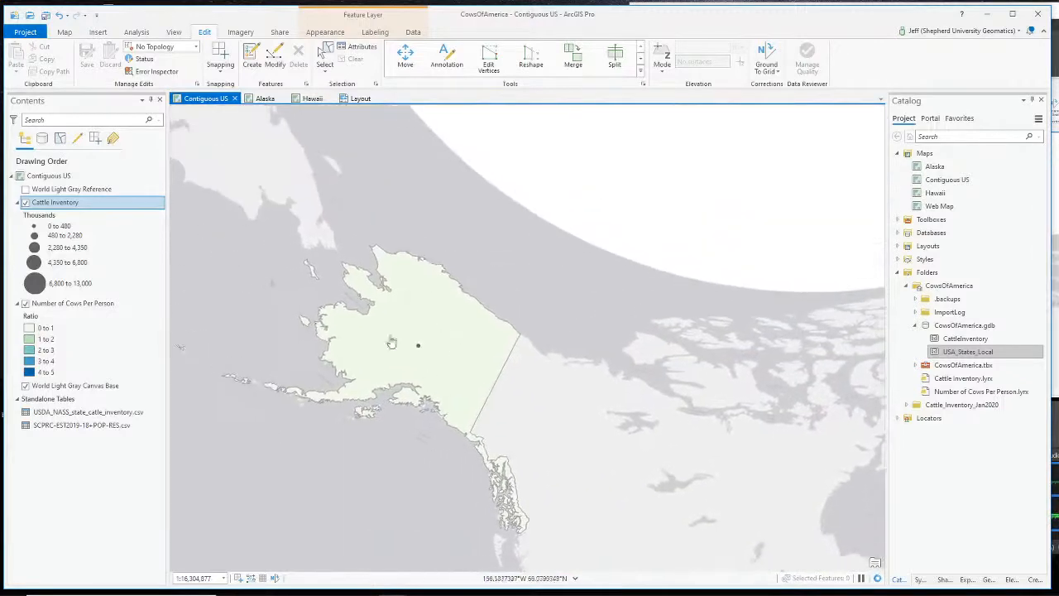
left_click_drag(406, 456, 369, 338)
left_click_drag(380, 439, 294, 170)
left_click_drag(326, 510, 281, 307)
scroll(584, 369, "up", 1)
scroll(581, 367, "down", 3)
left_click_drag(459, 429, 387, 493)
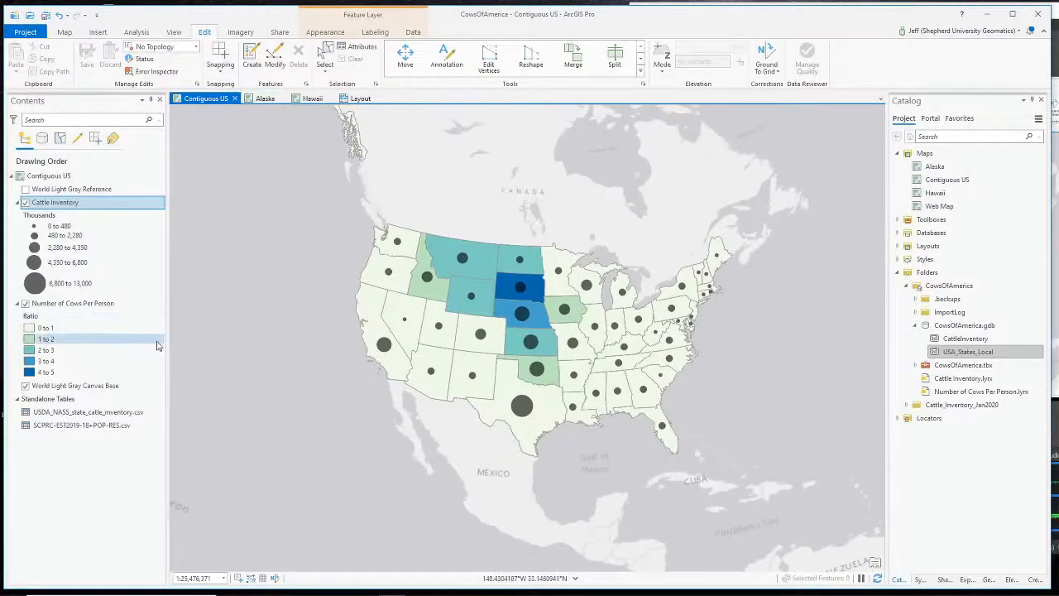
left_click(1055, 49)
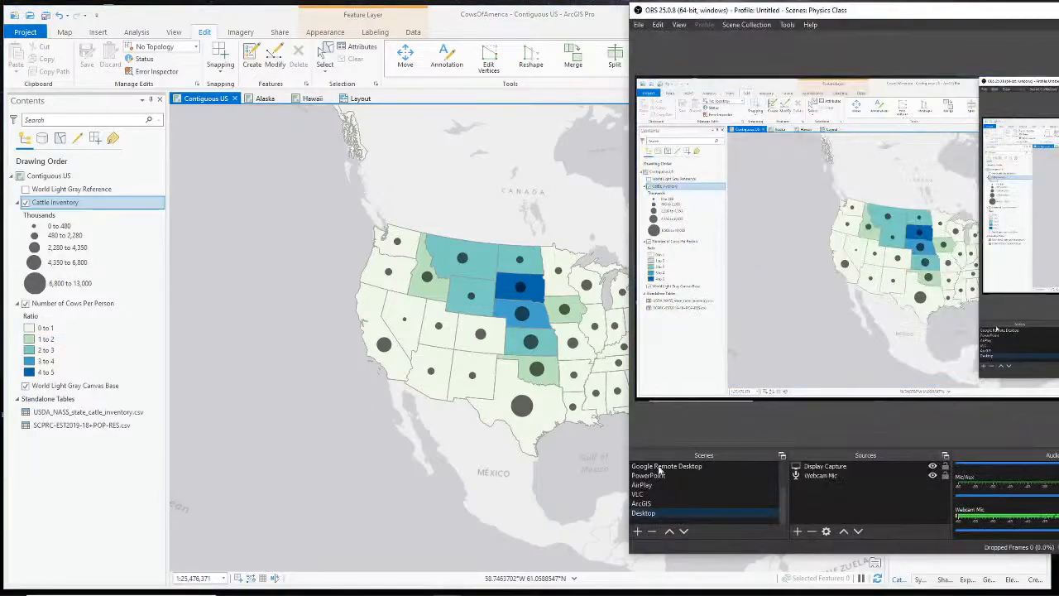
scroll(671, 500, "up", 2)
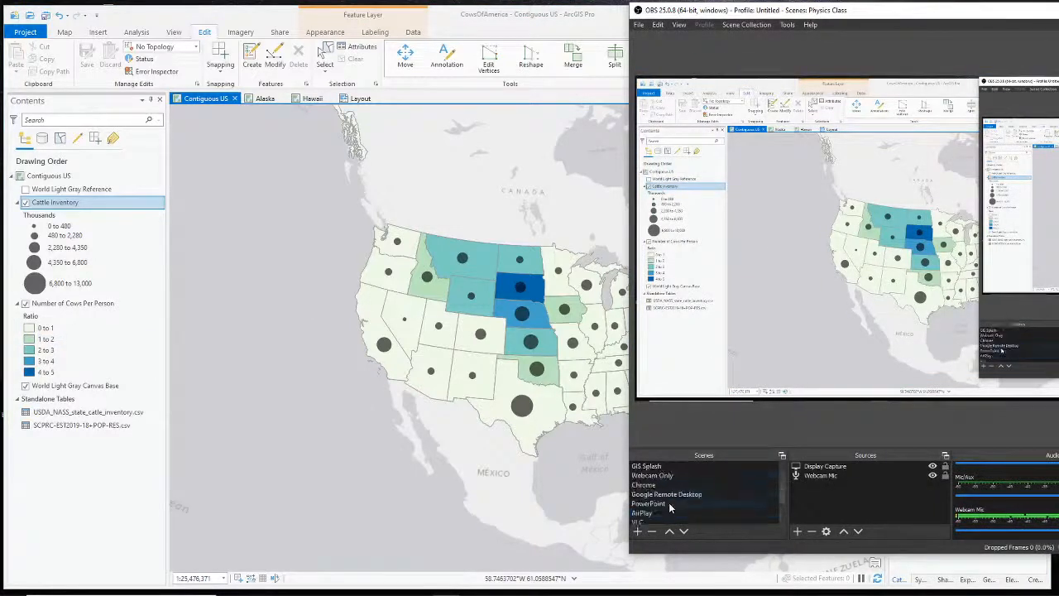
left_click(663, 477)
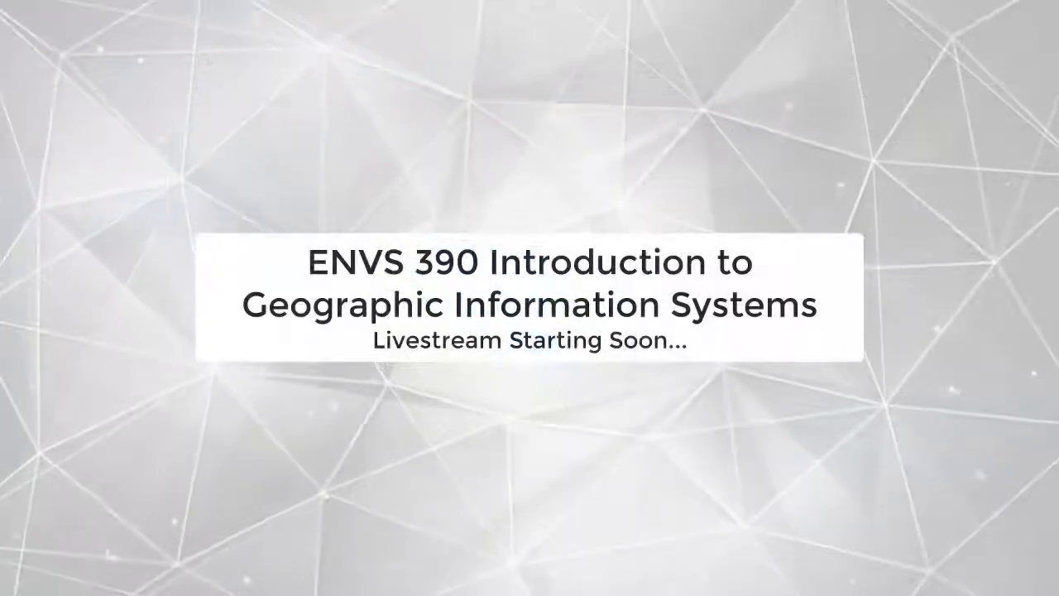
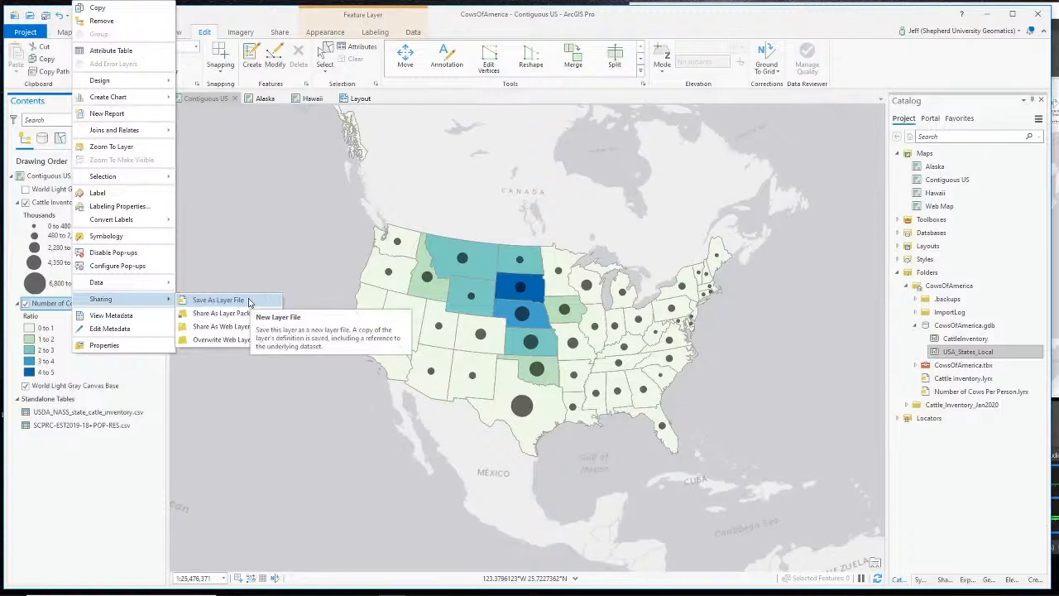
left_click(953, 363)
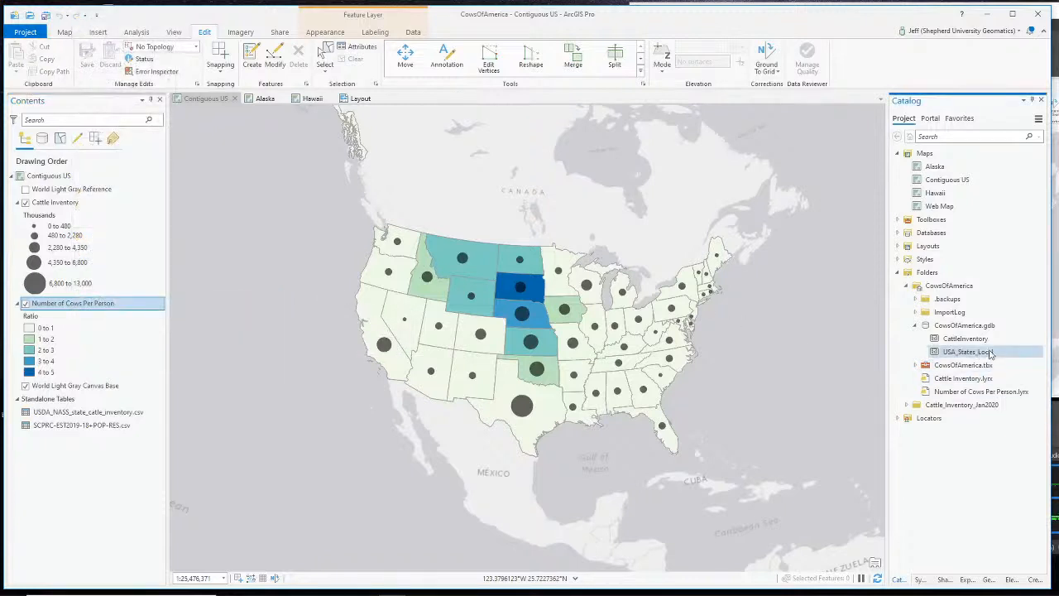
left_click(1001, 393)
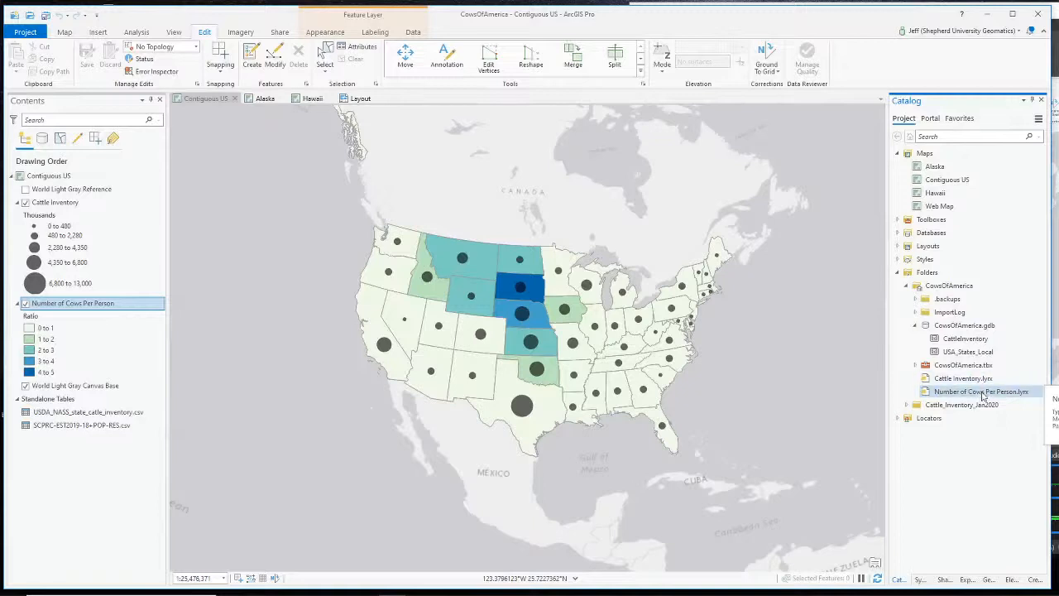
left_click(74, 567)
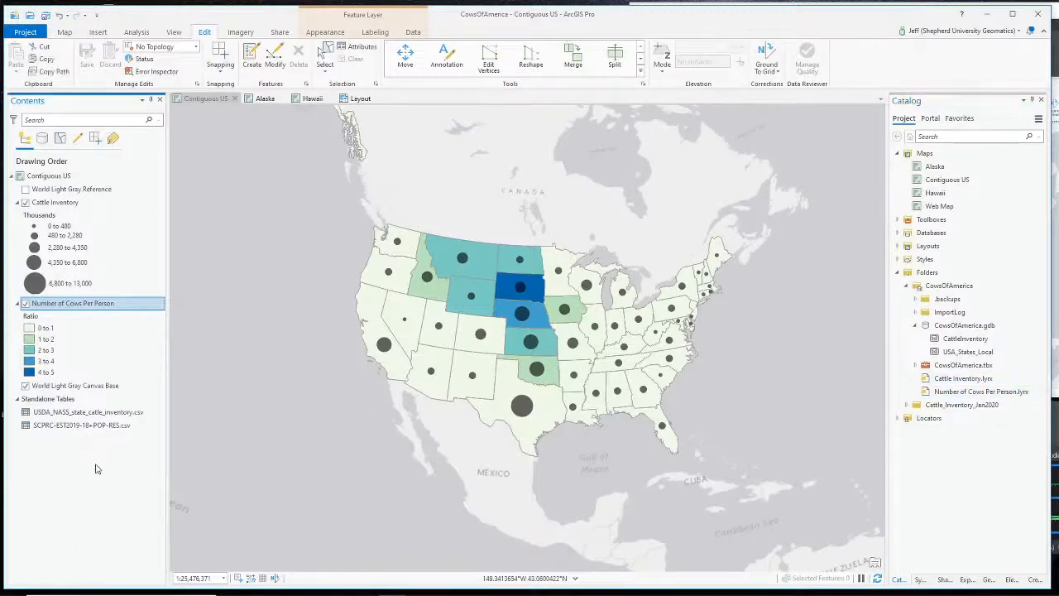
Insert a new map into the project and name it Web Share.
left_click(64, 33)
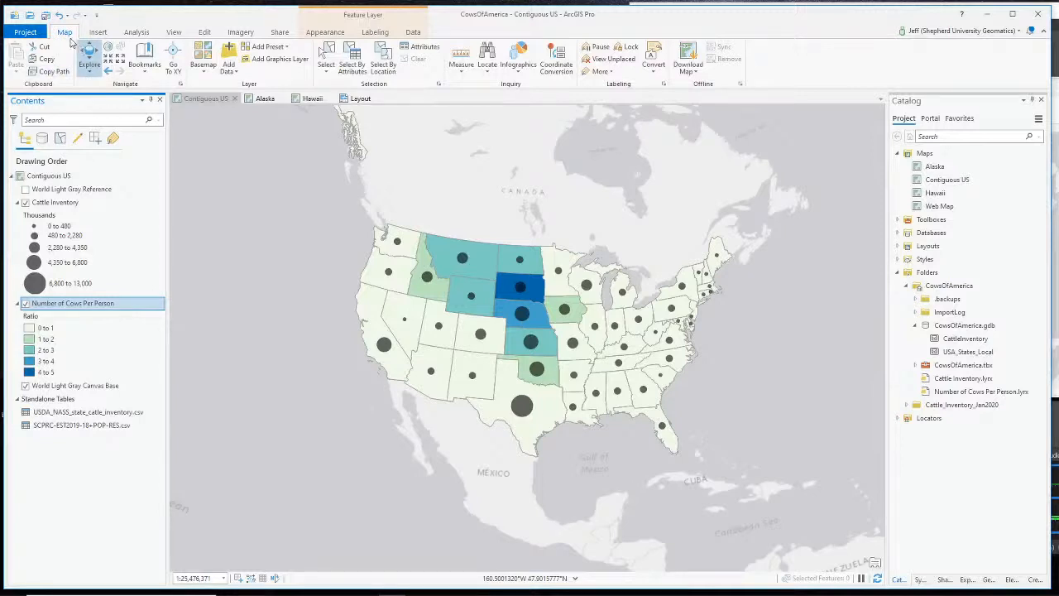
left_click(99, 33)
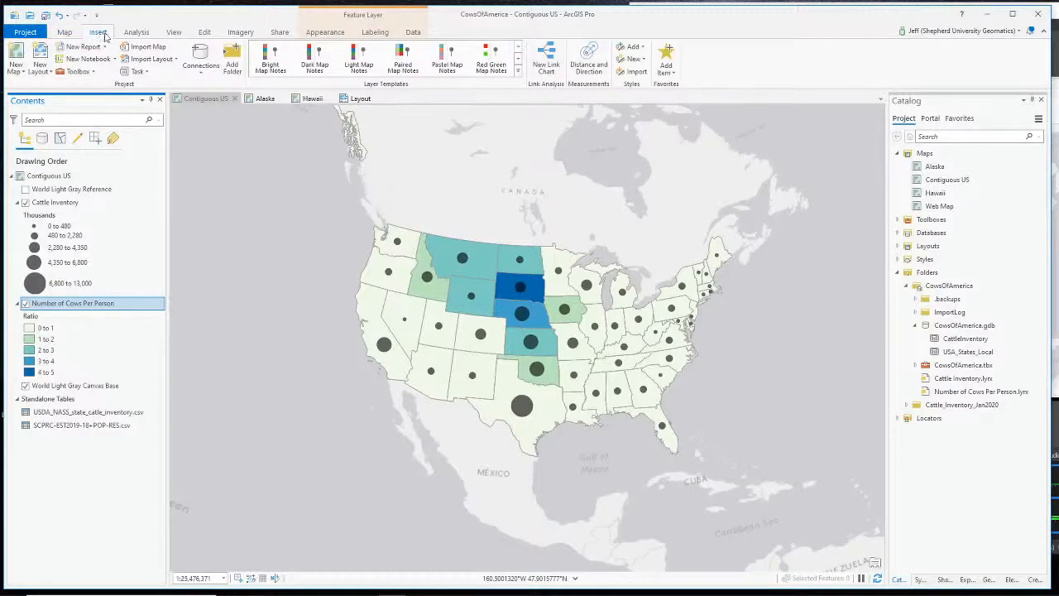
left_click(16, 71)
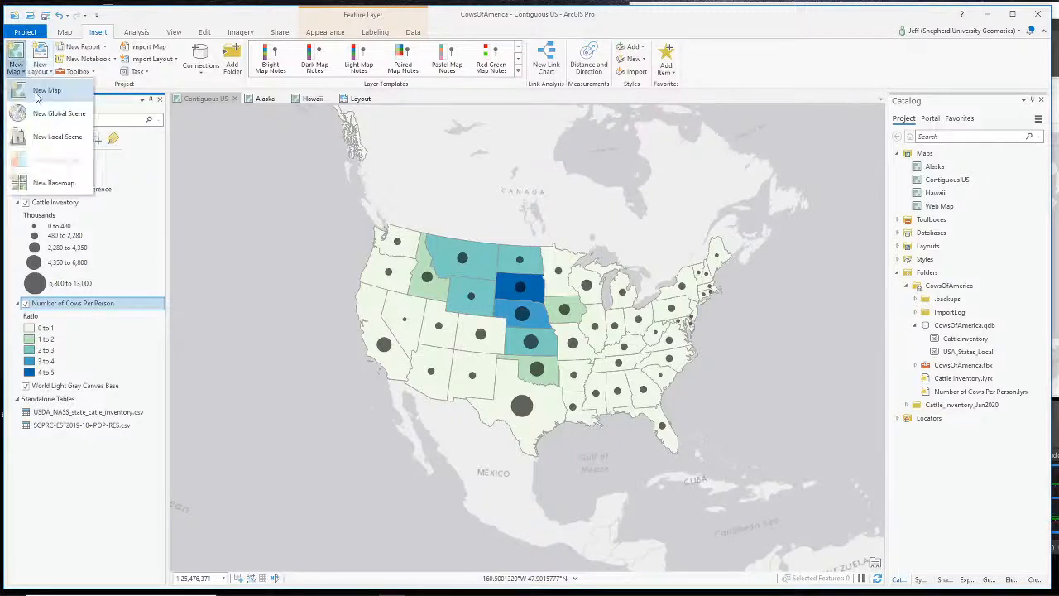
left_click(36, 96)
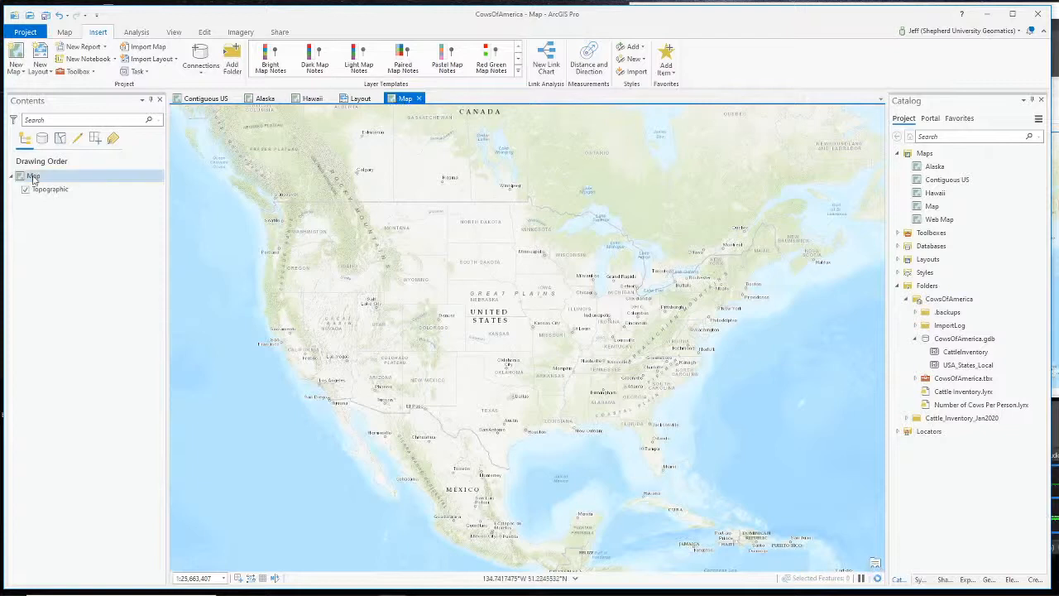
double_click(33, 177)
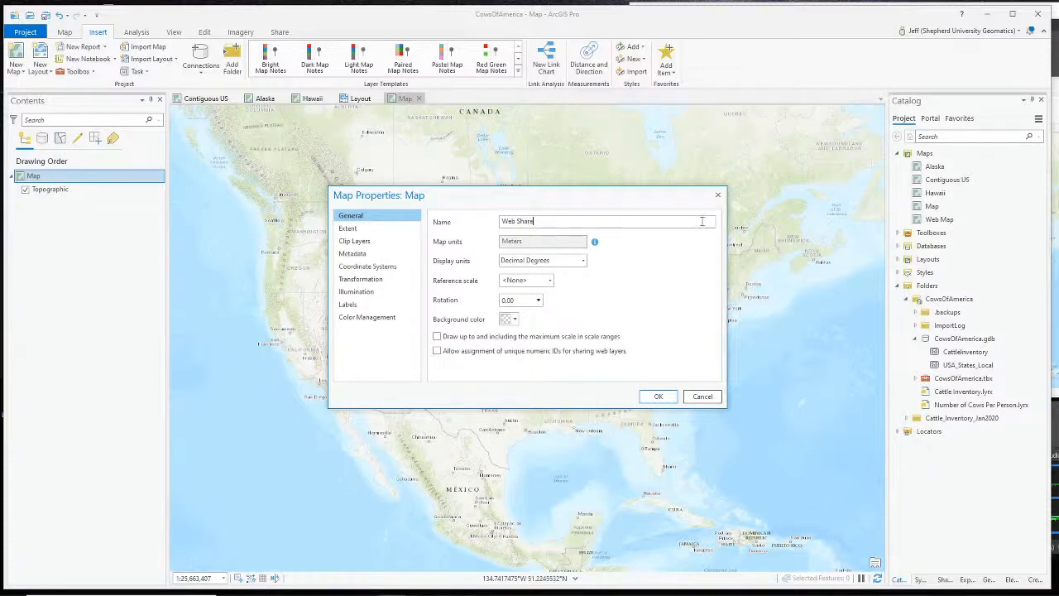
left_click(648, 398)
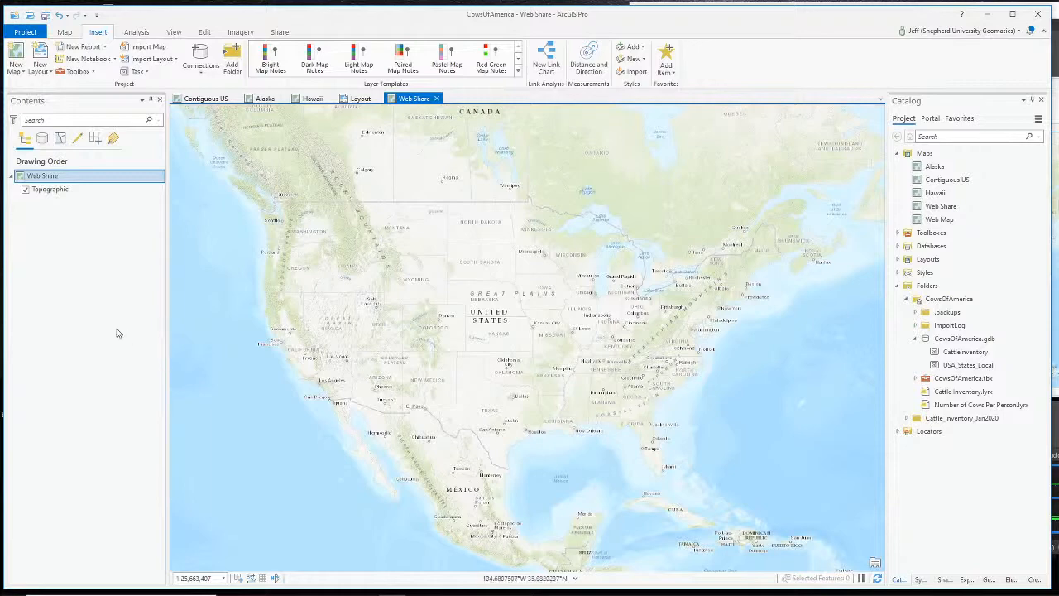
Change the Web Share map's basemap to Light Gray Canvas and hide its World Light Gray Reference layer.
scroll(518, 286, "down", 3)
scroll(516, 288, "up", 3)
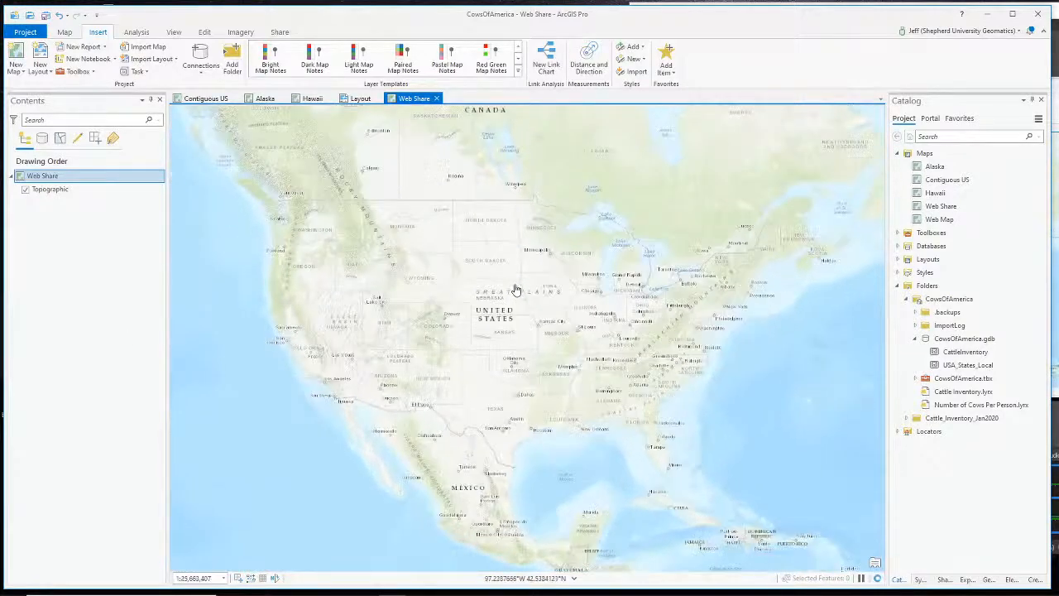
scroll(515, 289, "down", 2)
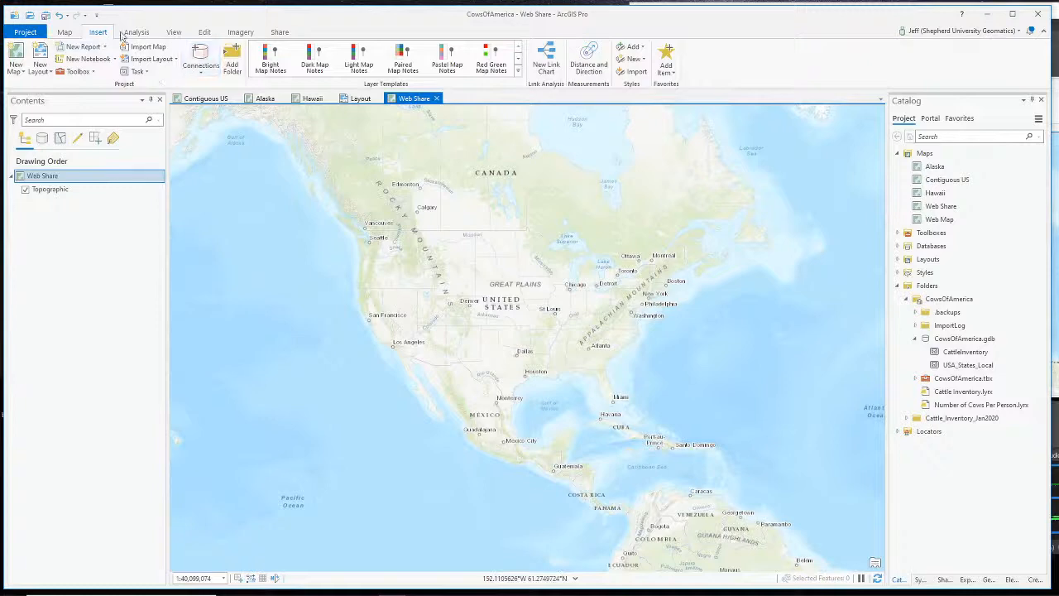
left_click(65, 31)
left_click(205, 70)
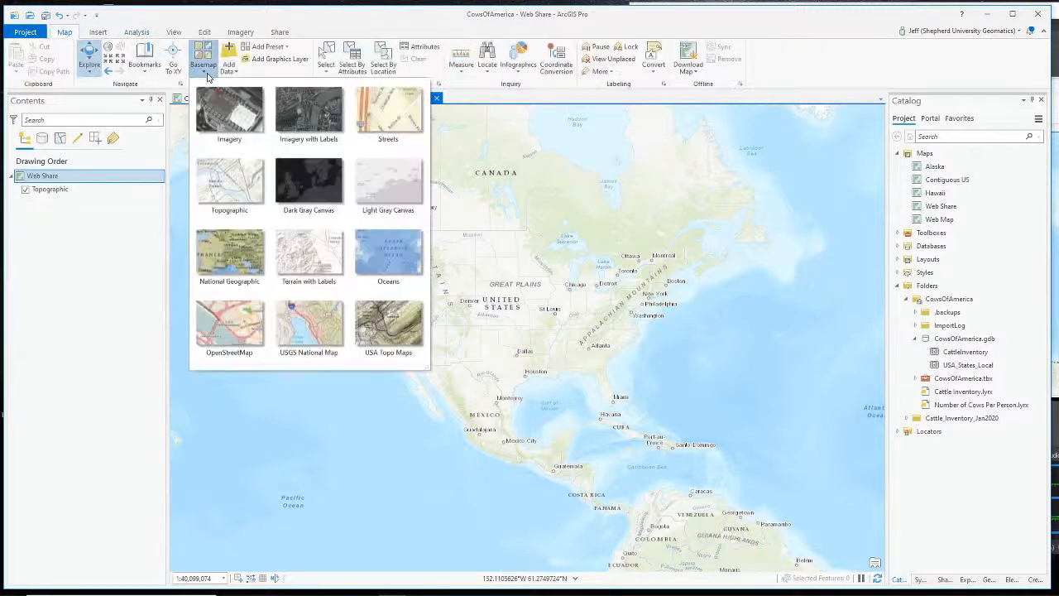
left_click(317, 378)
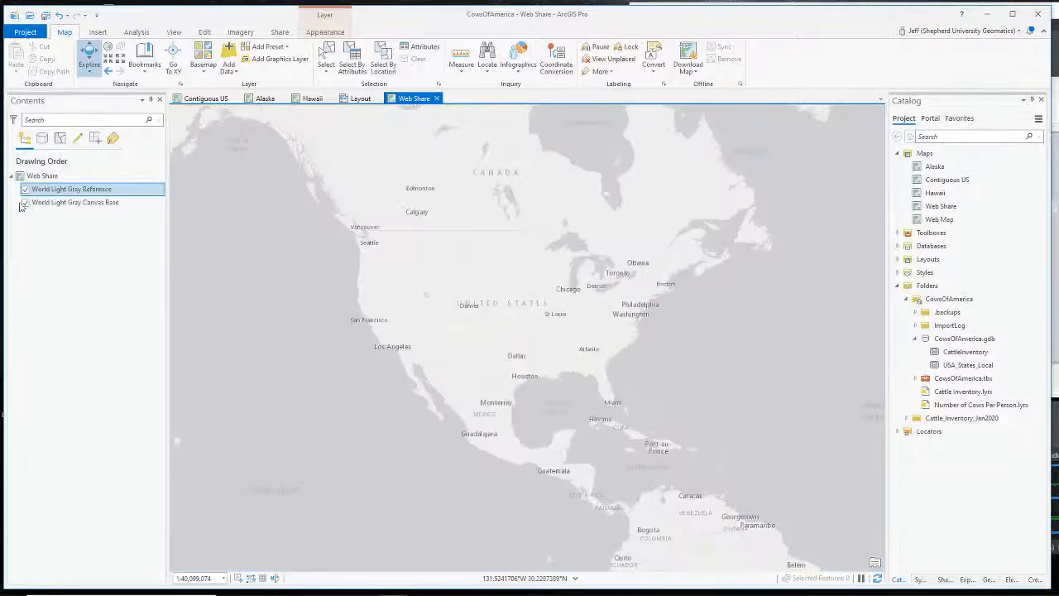
left_click(25, 189)
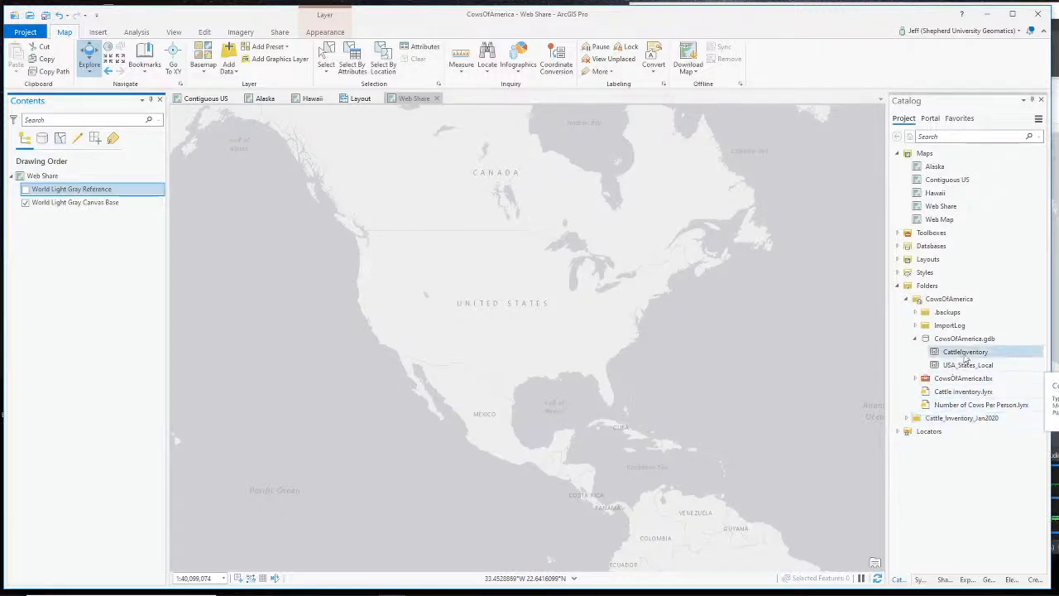
Add the CattleInventory feature class to the Web Share map, and remove that layer again.
left_click_drag(966, 356, 54, 207)
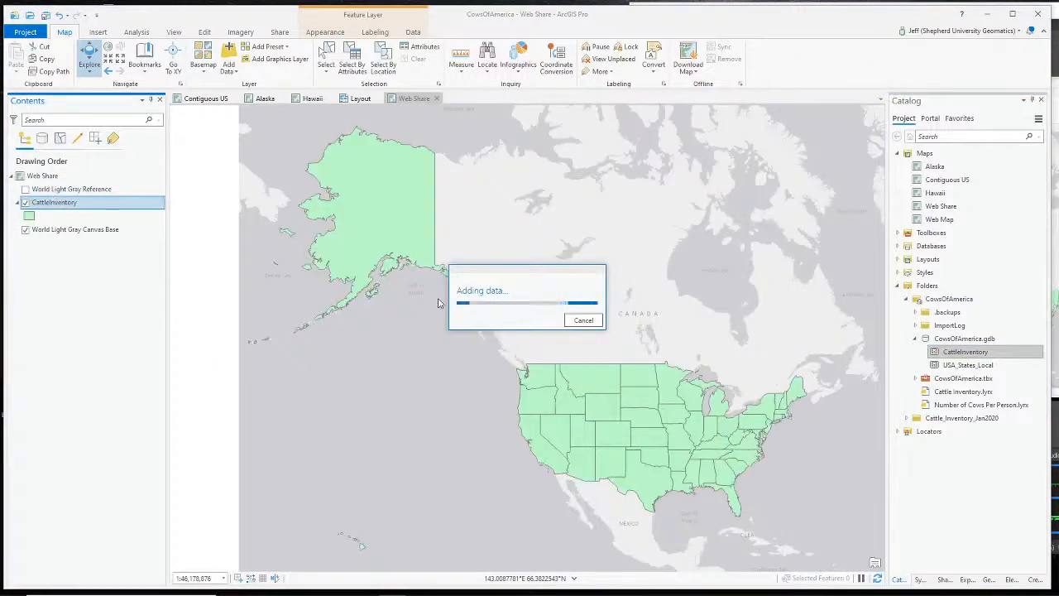
right_click(57, 211)
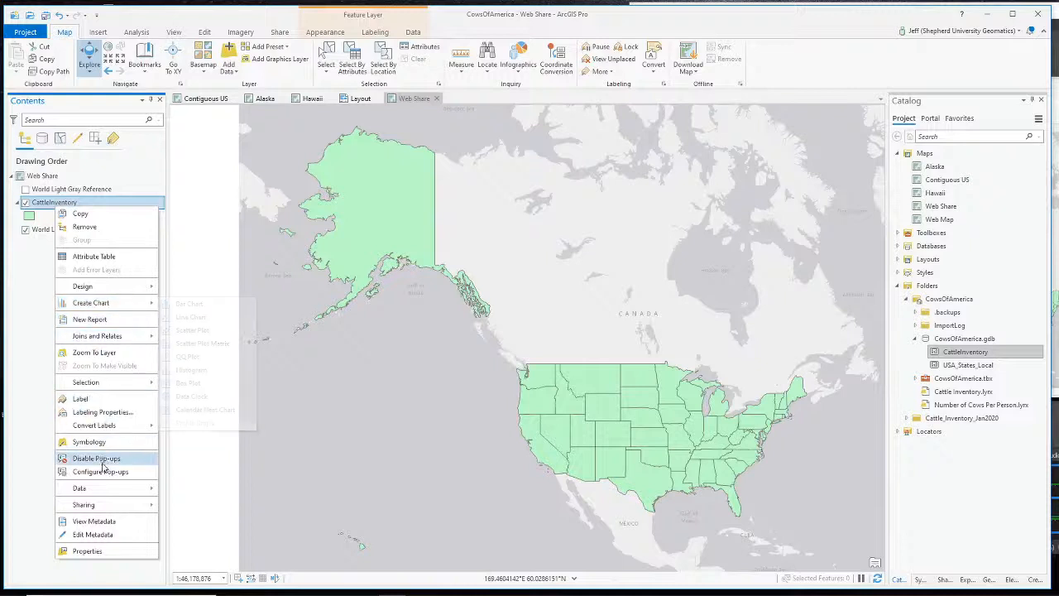
left_click(98, 231)
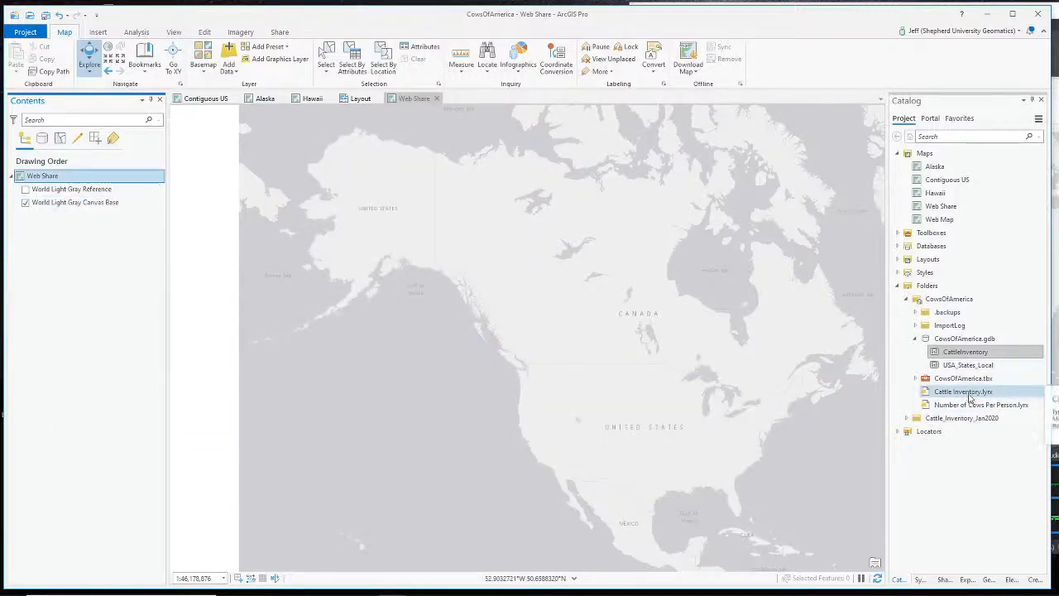
Add Cattle Inventory.lyrx and Number of Cows Per Person.lyrx to Web Share above the canvas base, with Cattle Inventory uppermost.
mouse_move(969, 399)
left_mouse_down()
mouse_move(634, 336)
mouse_move(97, 201)
left_mouse_up()
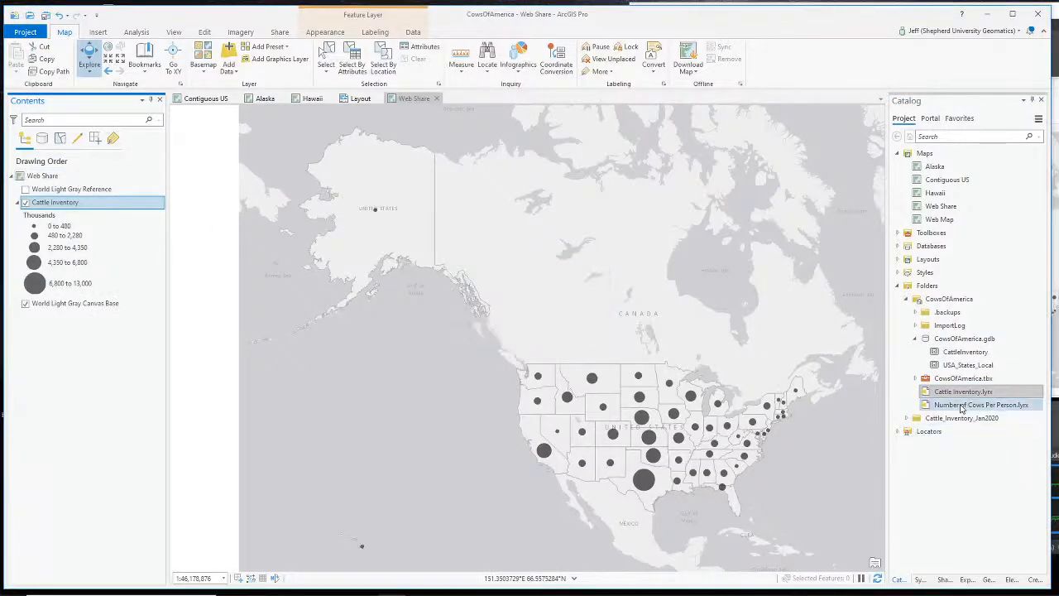
left_click_drag(962, 405, 90, 301)
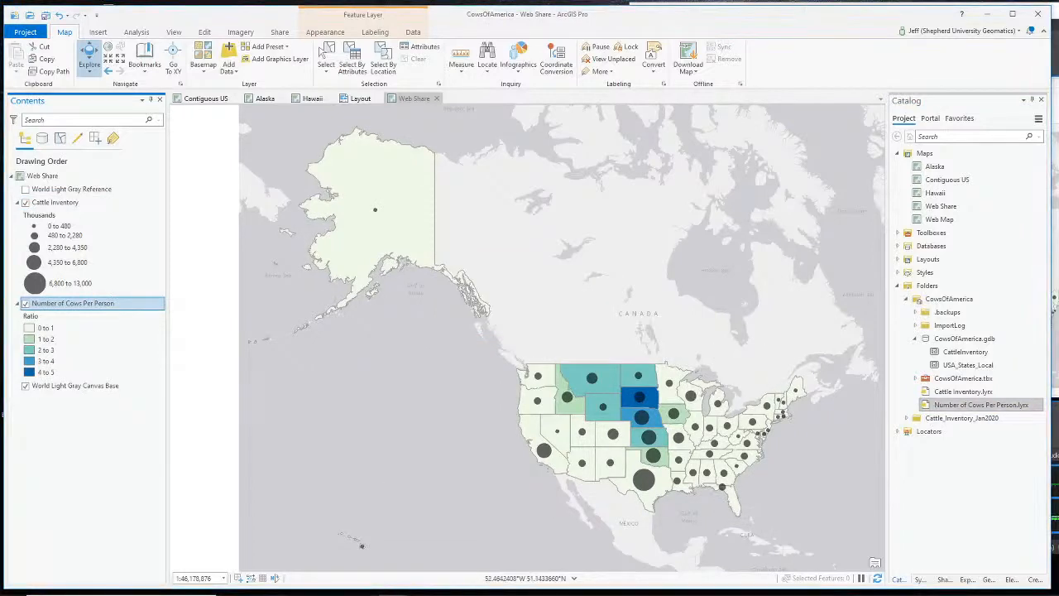
Compare how the Contiguous US and Web Share maps project the states.
left_click(192, 100)
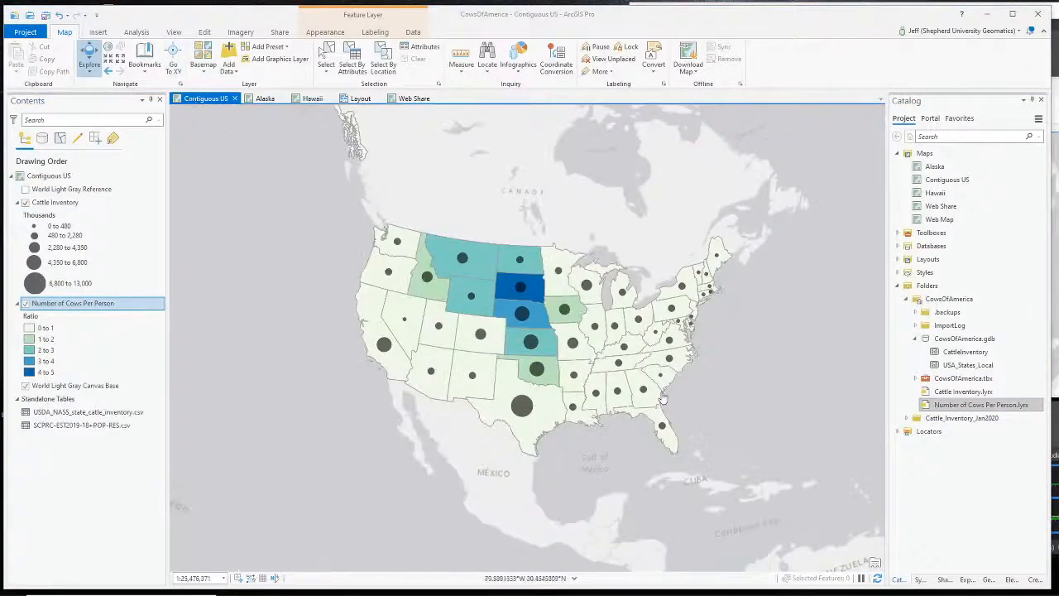
left_click(413, 98)
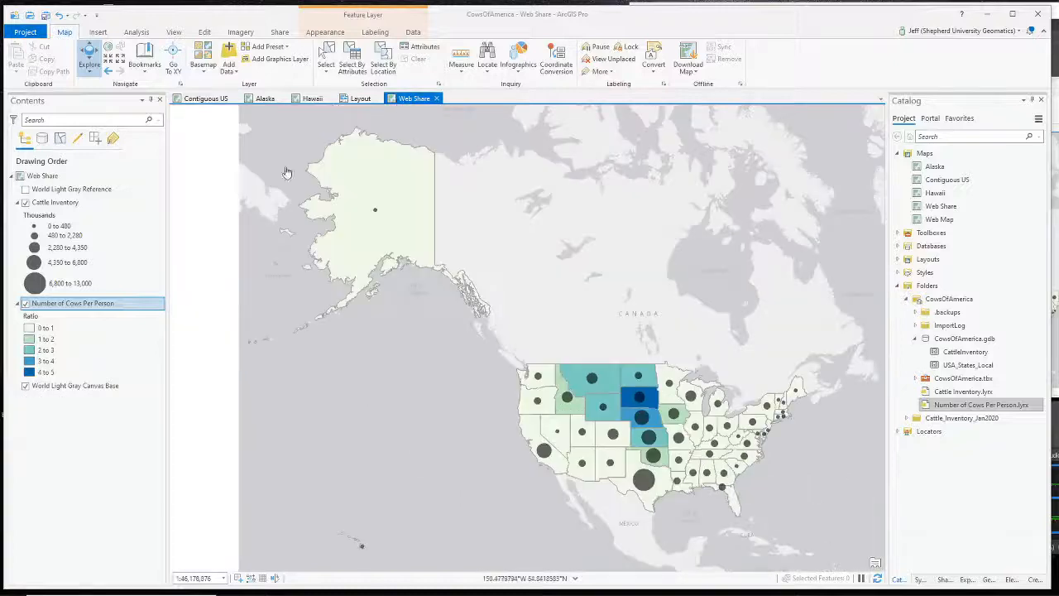
left_click(211, 100)
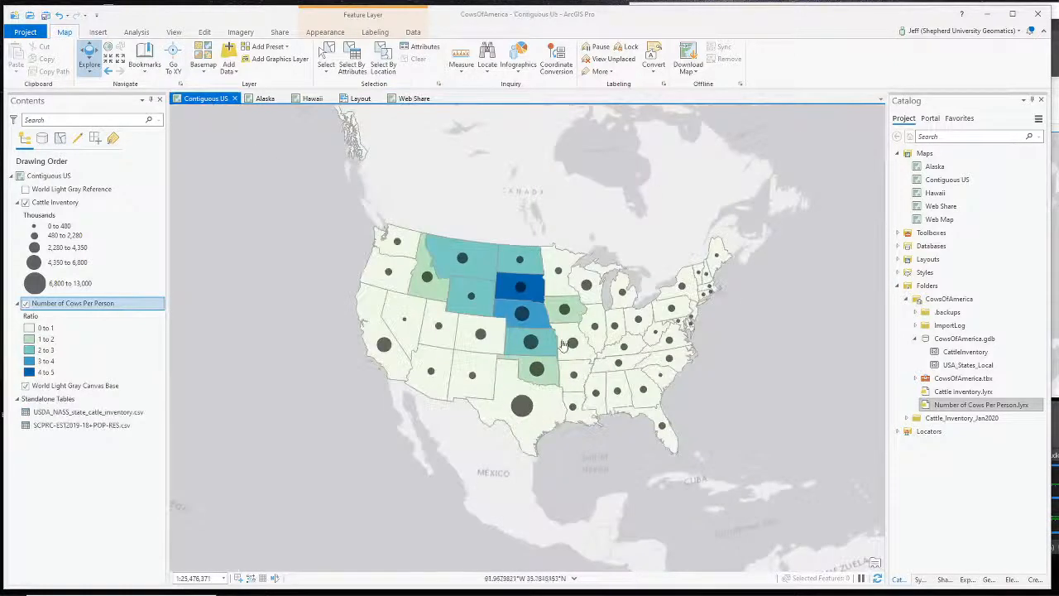
left_click(413, 98)
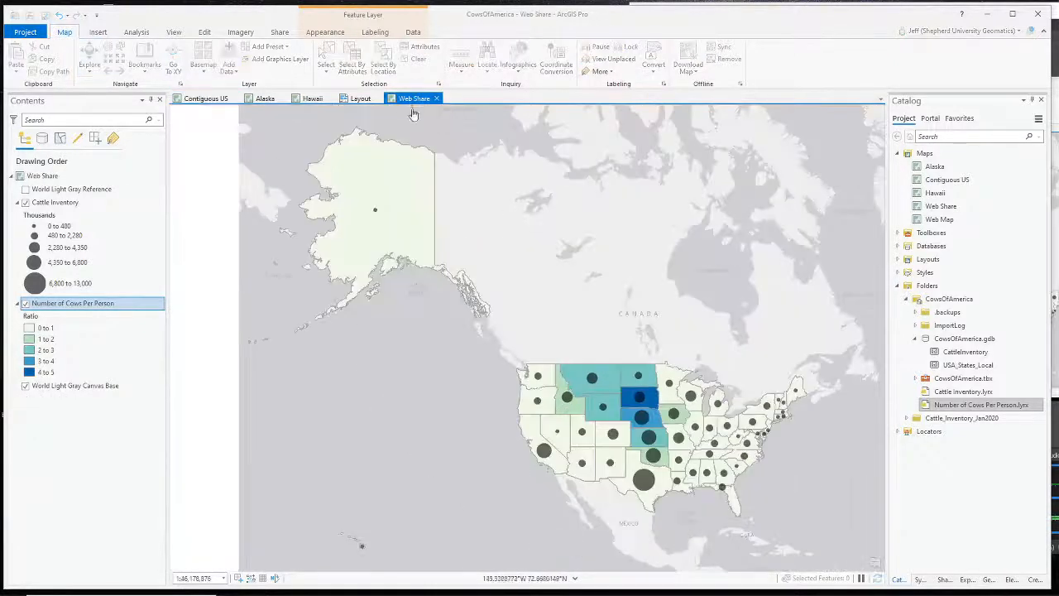
Examine Alaska and Hawaii in their own maps and compare them with how the Contiguous US map draws them.
left_click(263, 100)
left_click(312, 98)
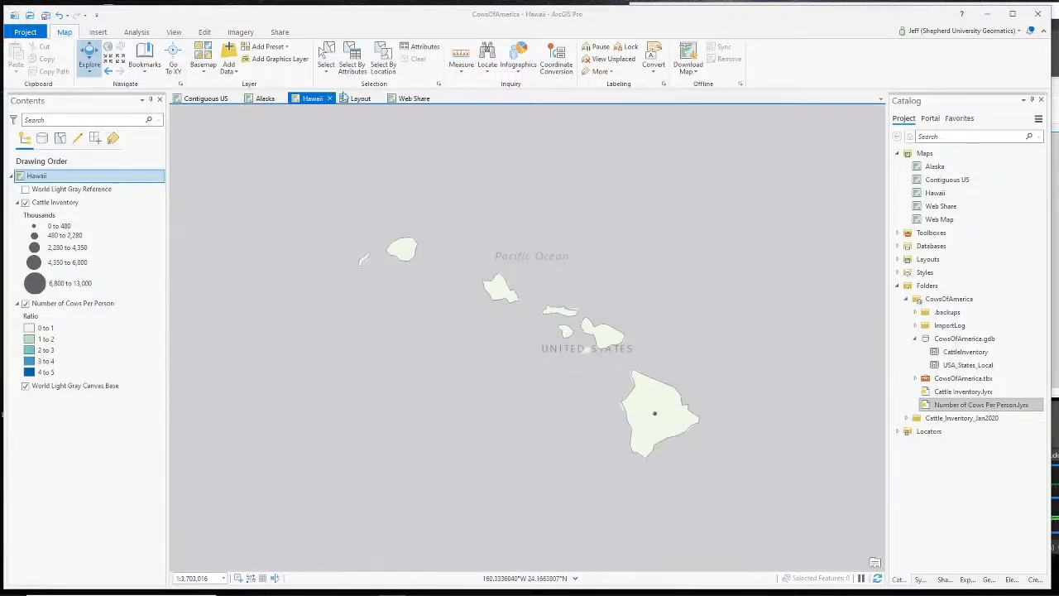
left_click(261, 100)
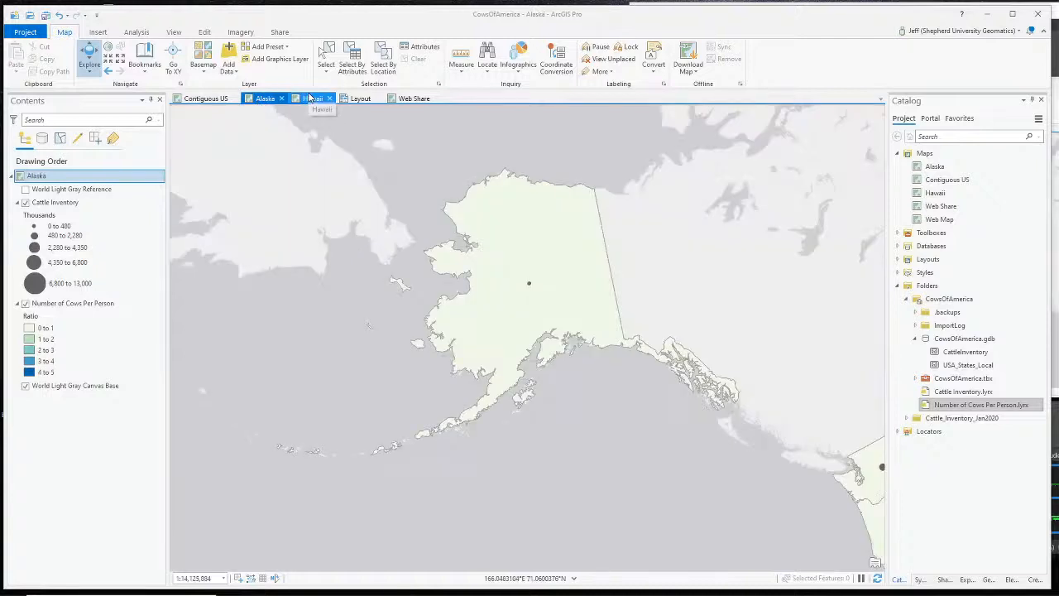
left_click(187, 99)
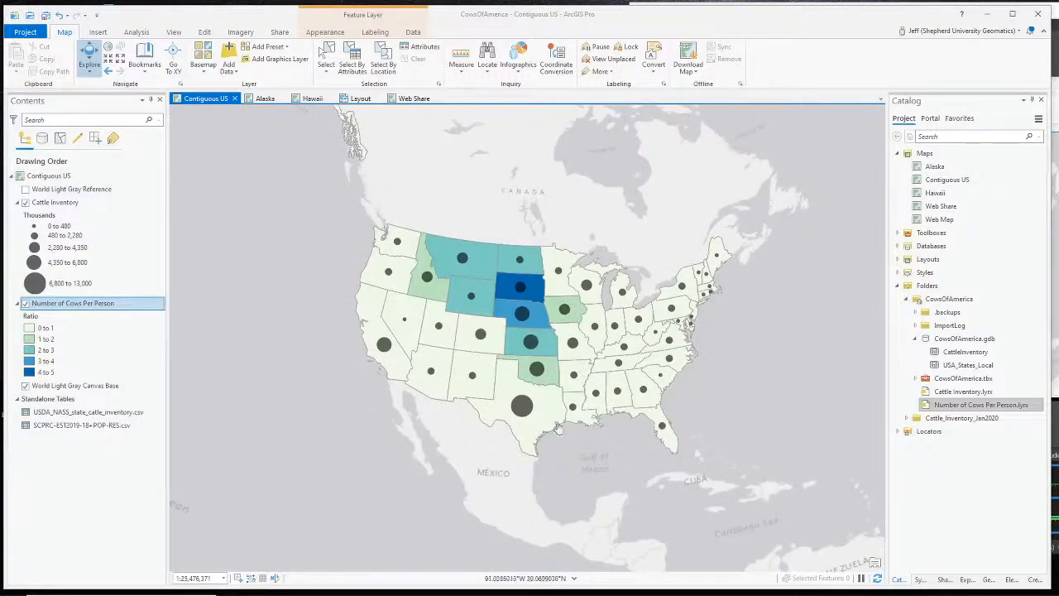
left_click_drag(373, 435, 707, 380)
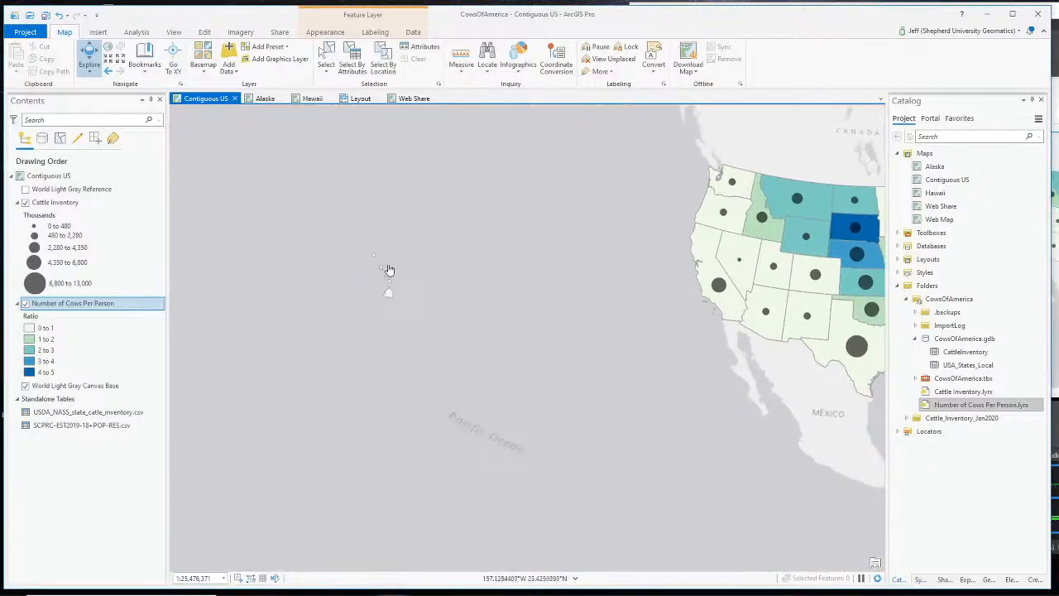
left_click_drag(395, 269, 425, 535)
left_click_drag(638, 347, 259, 135)
Open the Alaska map's coordinate system settings and search the available XY systems for "alaska".
left_click(266, 99)
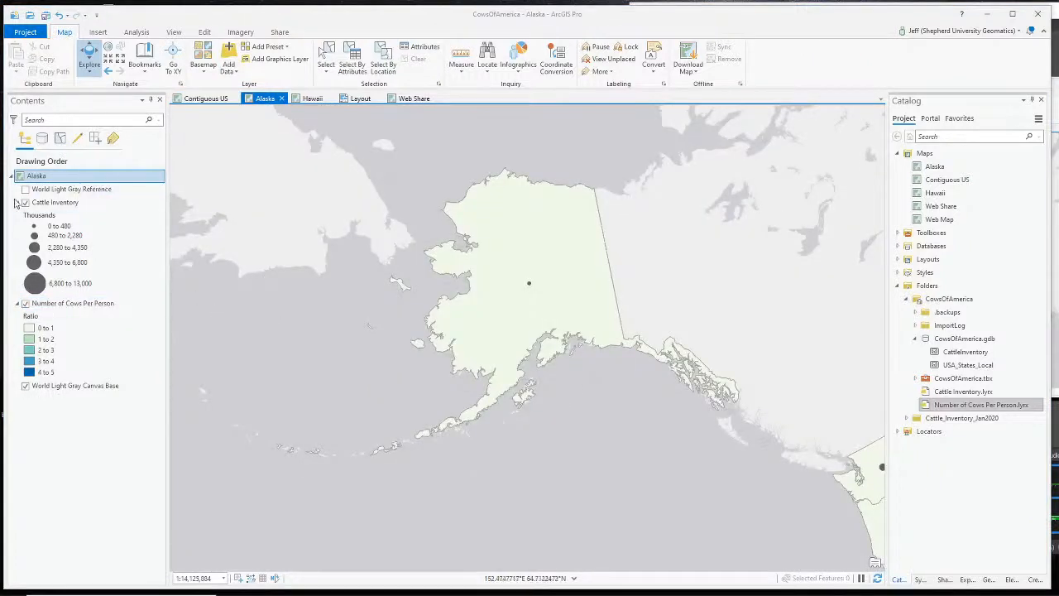
right_click(37, 176)
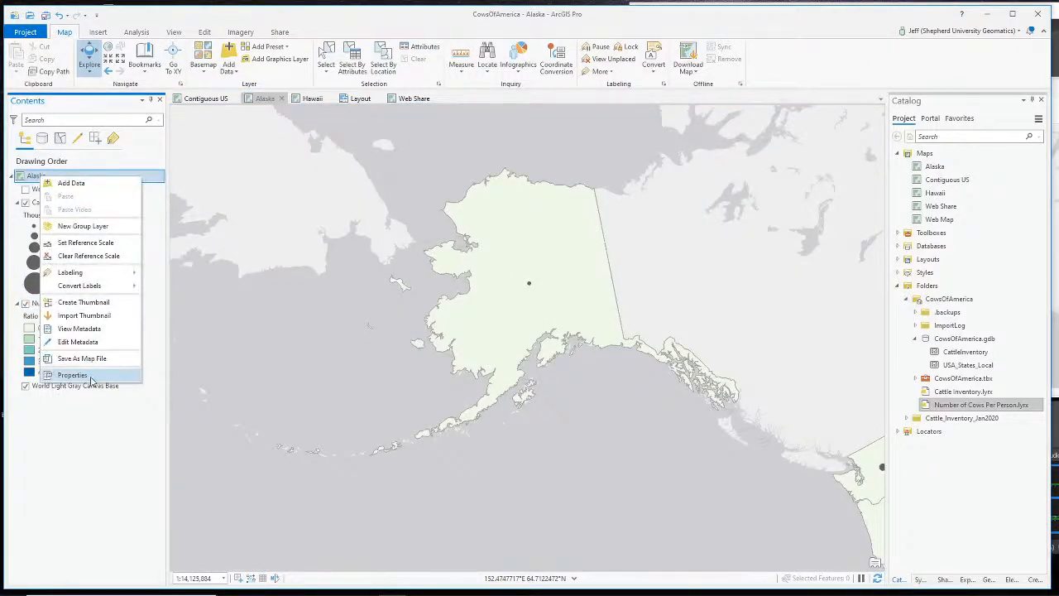
left_click(72, 374)
left_click(372, 267)
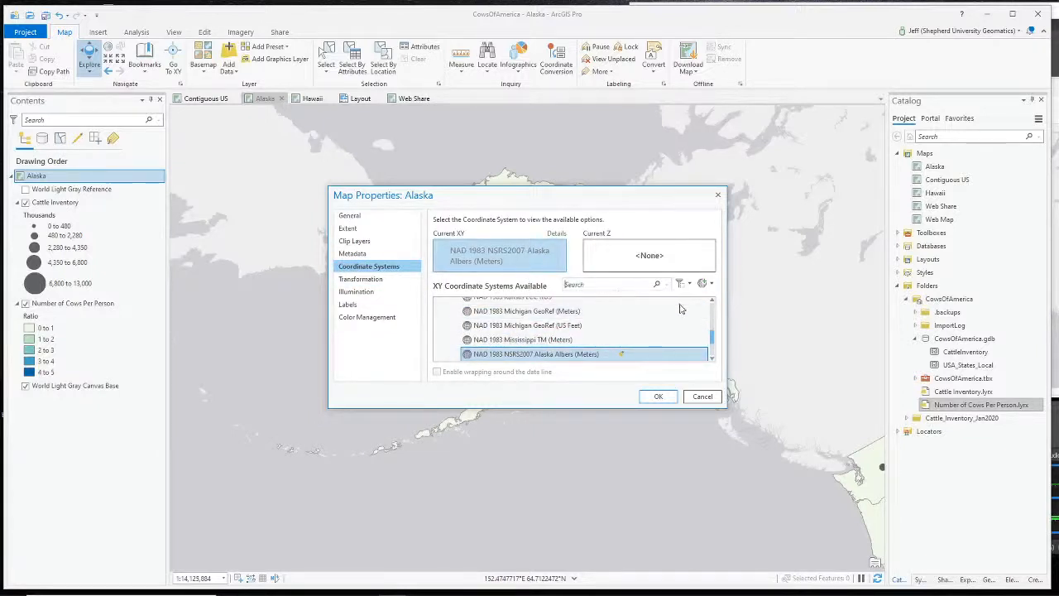
type("alaska")
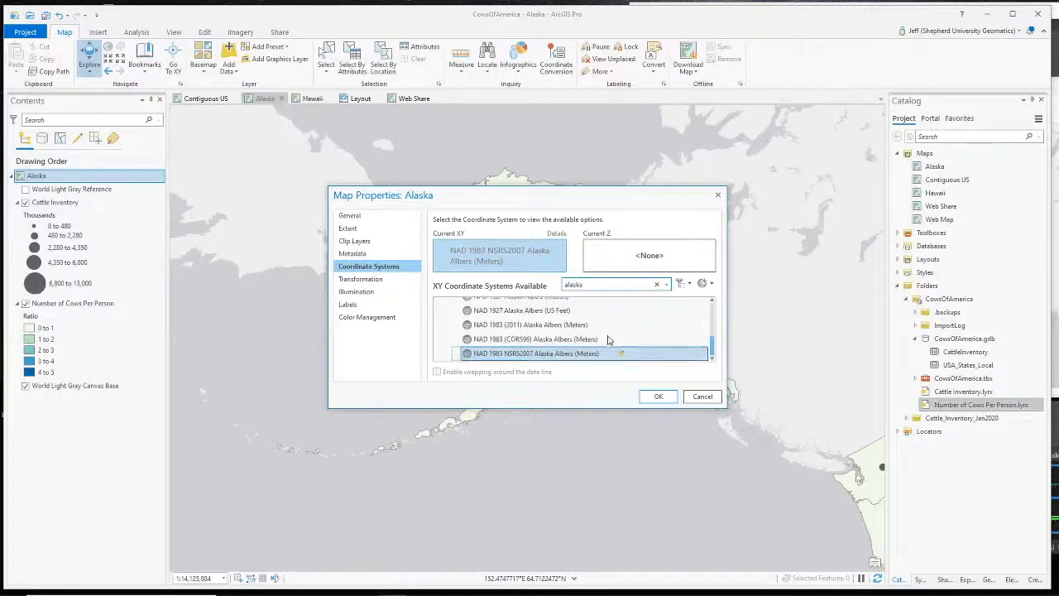
Browse the State Plane and State Systems groups and assign NAD 1983 NSRS2007 Alaska Albers (Meters) to the Alaska map.
scroll(665, 337, "up", 5)
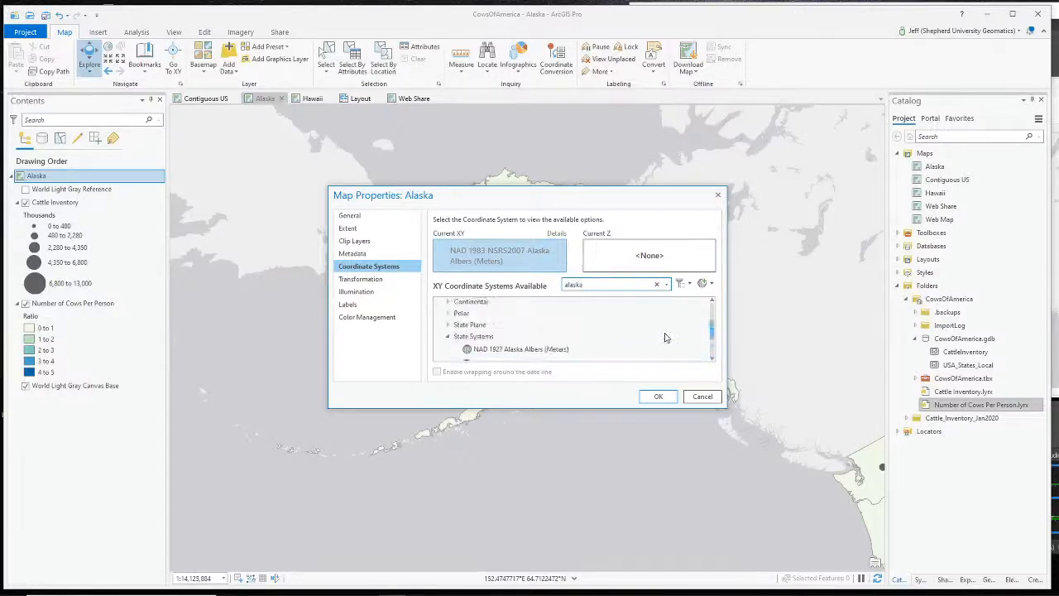
left_click(445, 337)
double_click(513, 345)
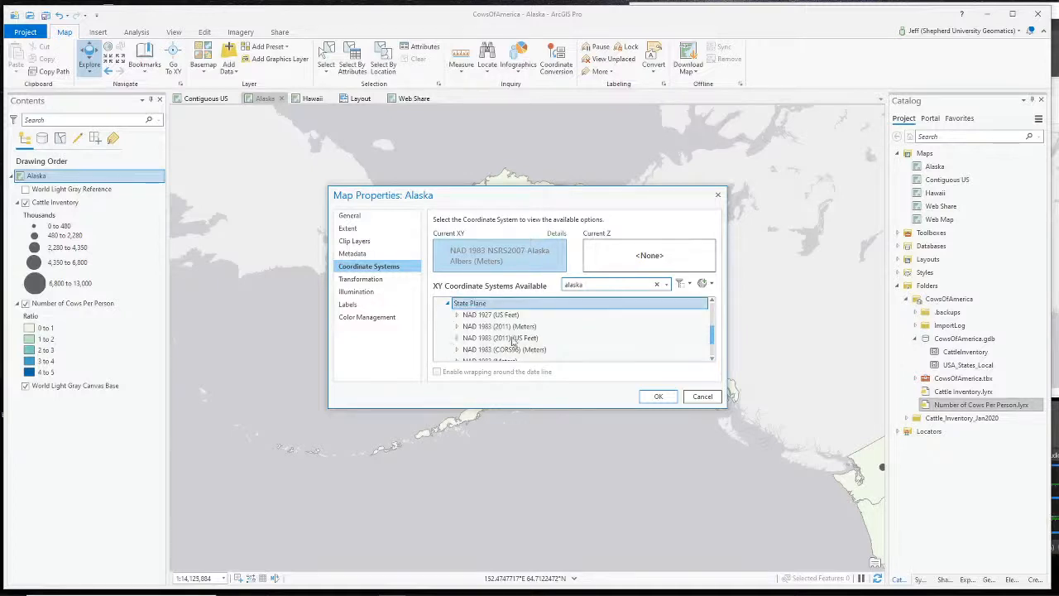
scroll(517, 342, "up", 3)
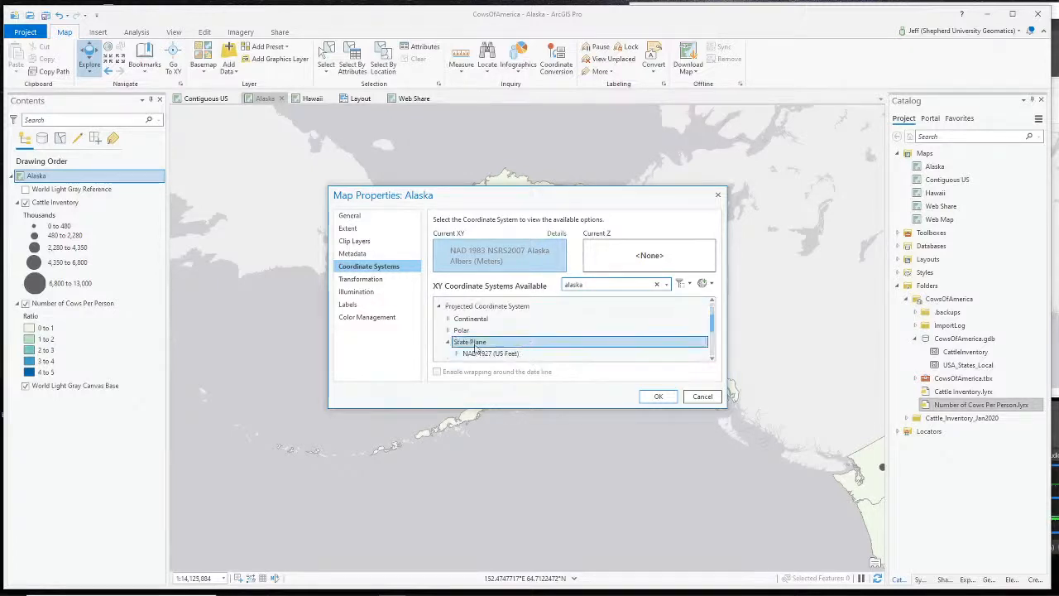
left_click(448, 346)
left_click(448, 358)
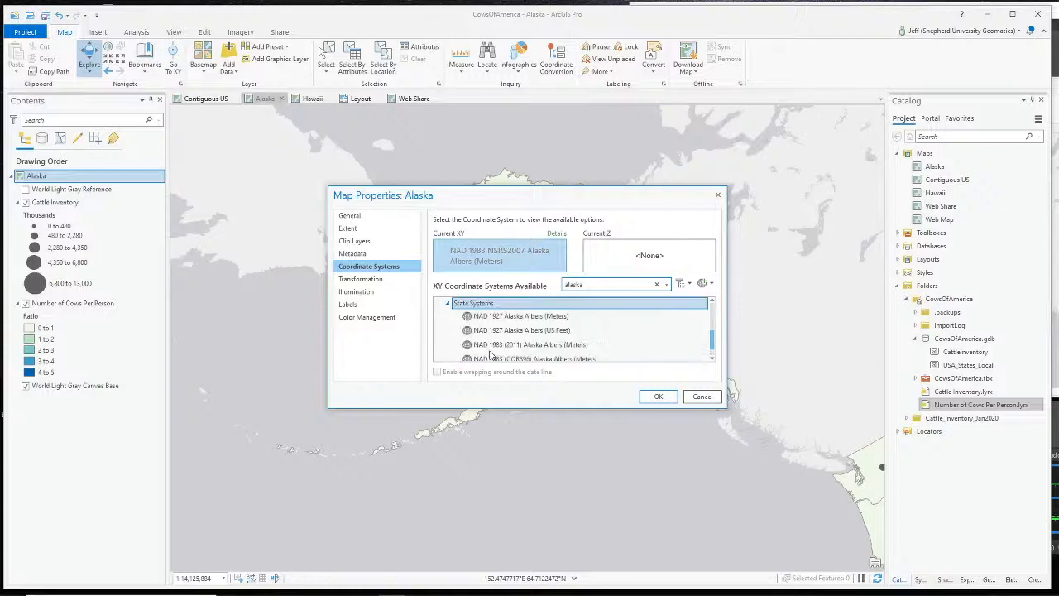
scroll(534, 354, "down", 2)
left_click(546, 340)
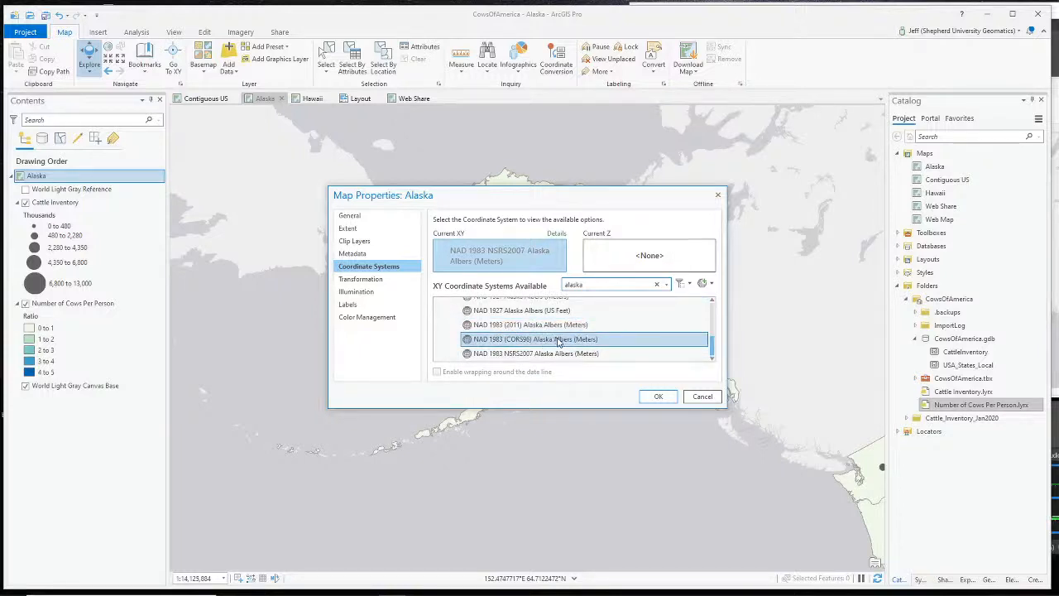
left_click(557, 354)
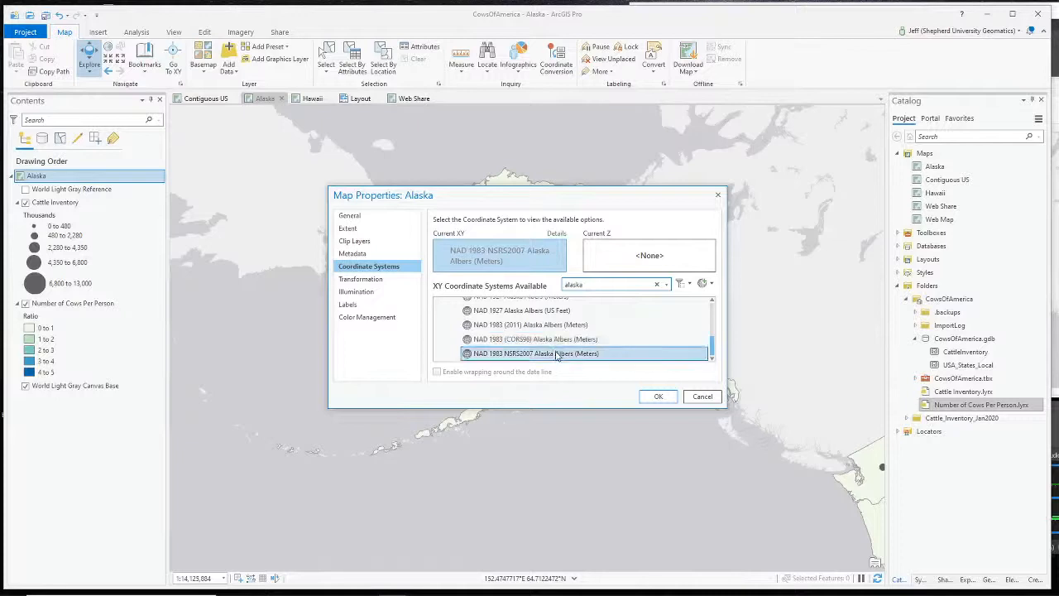
left_click(655, 396)
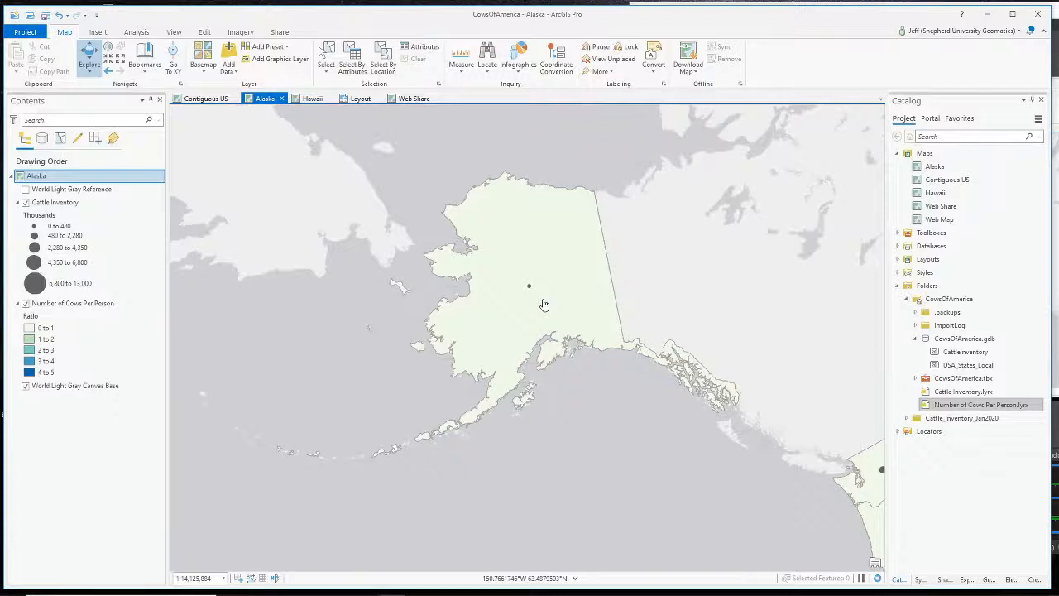
Switch to the Hawaii map.
scroll(547, 304, "up", 2)
left_click(317, 98)
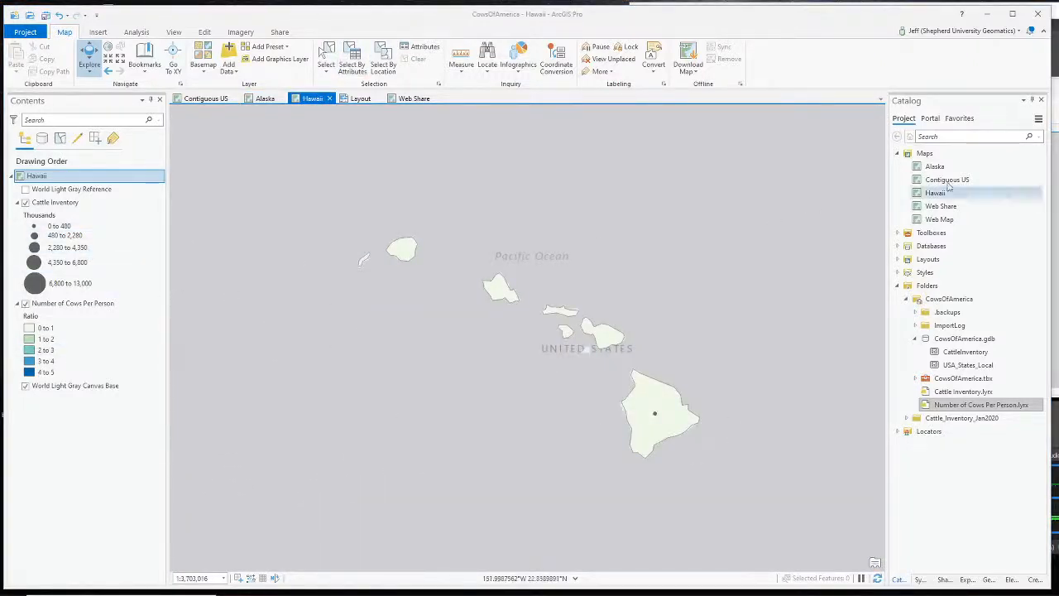
left_click(1054, 99)
scroll(695, 486, "up", 2)
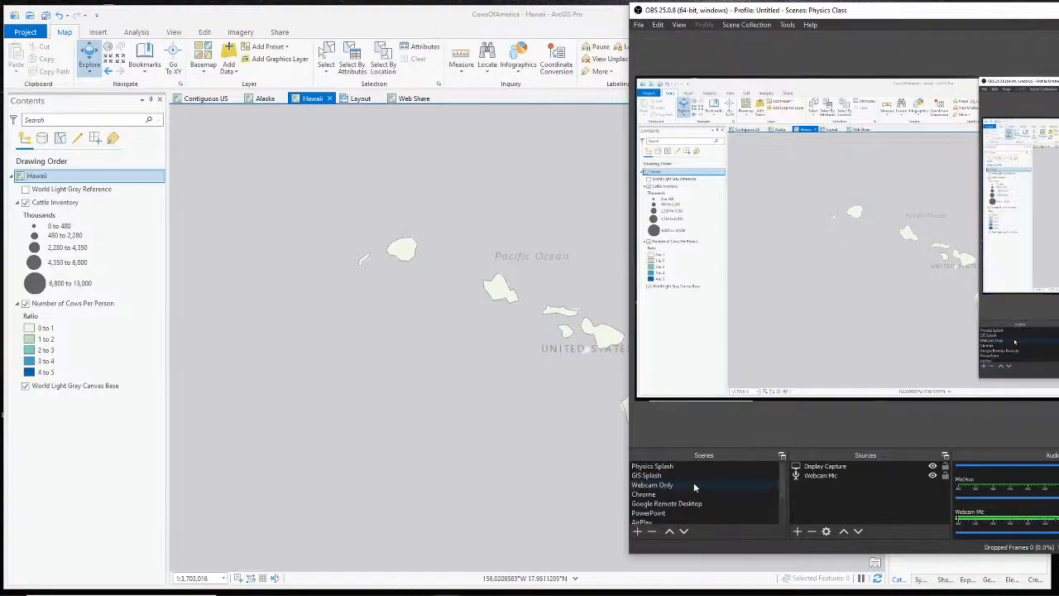
left_click(677, 483)
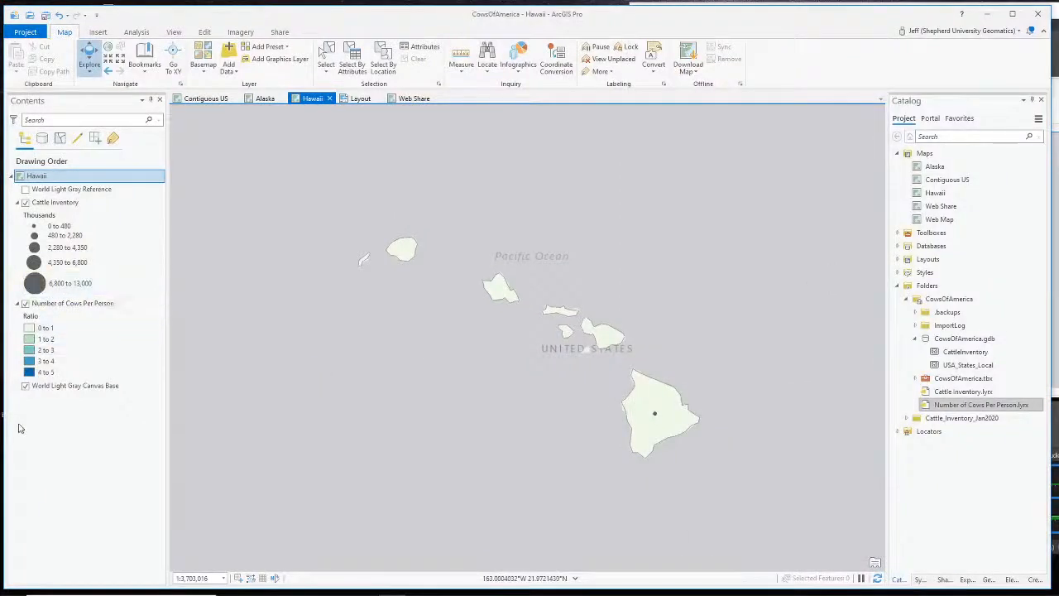
left_click(26, 450)
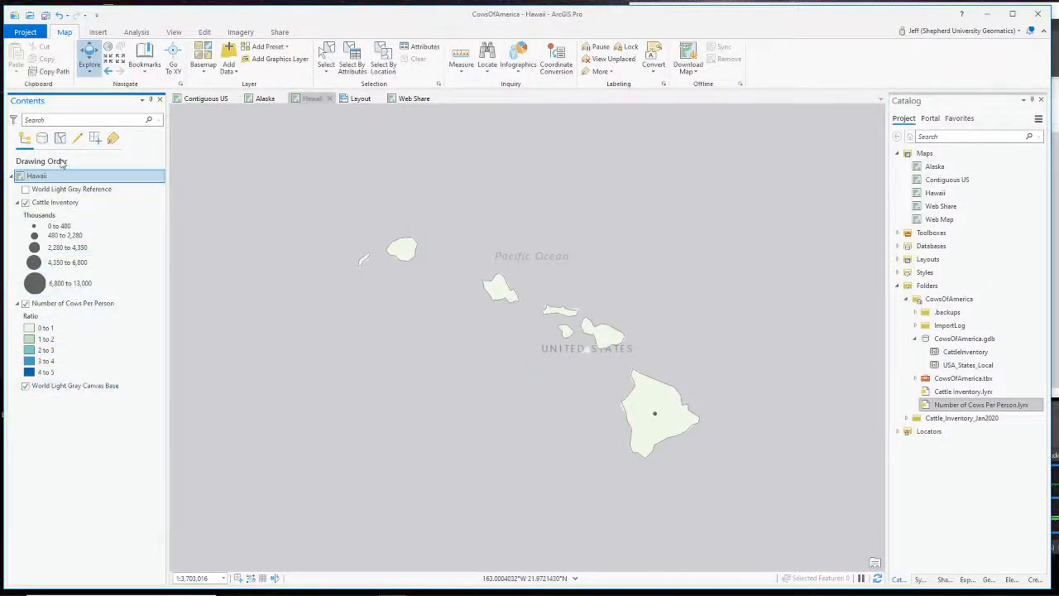
left_click(312, 98)
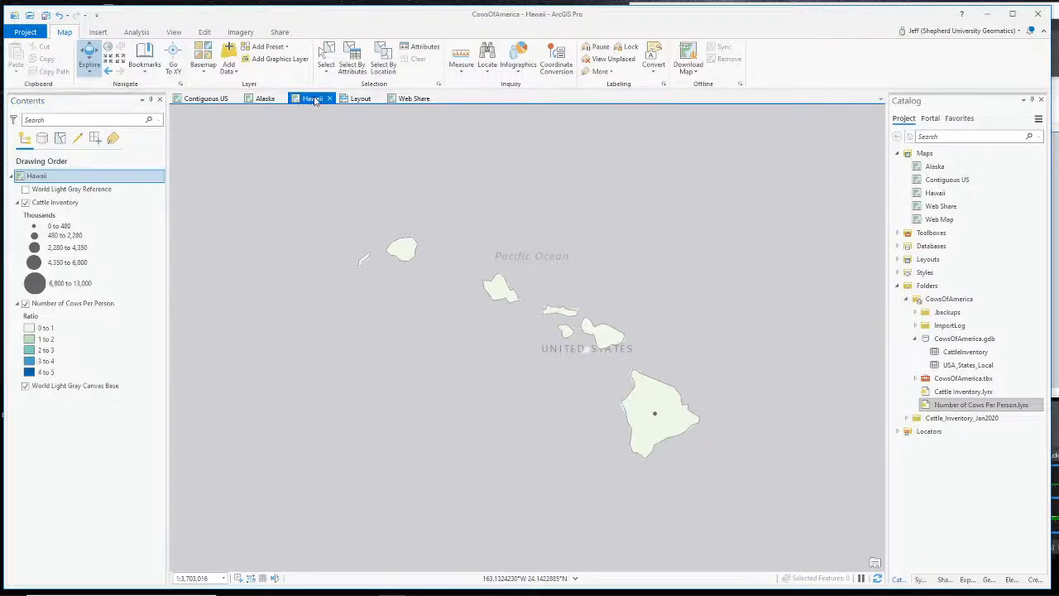
right_click(55, 177)
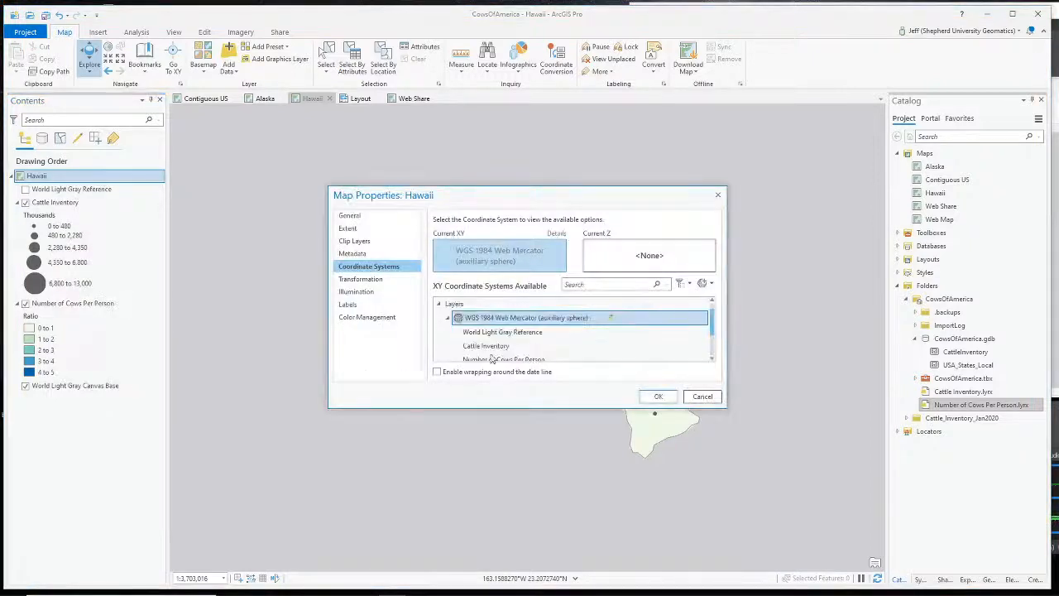
left_click(685, 288)
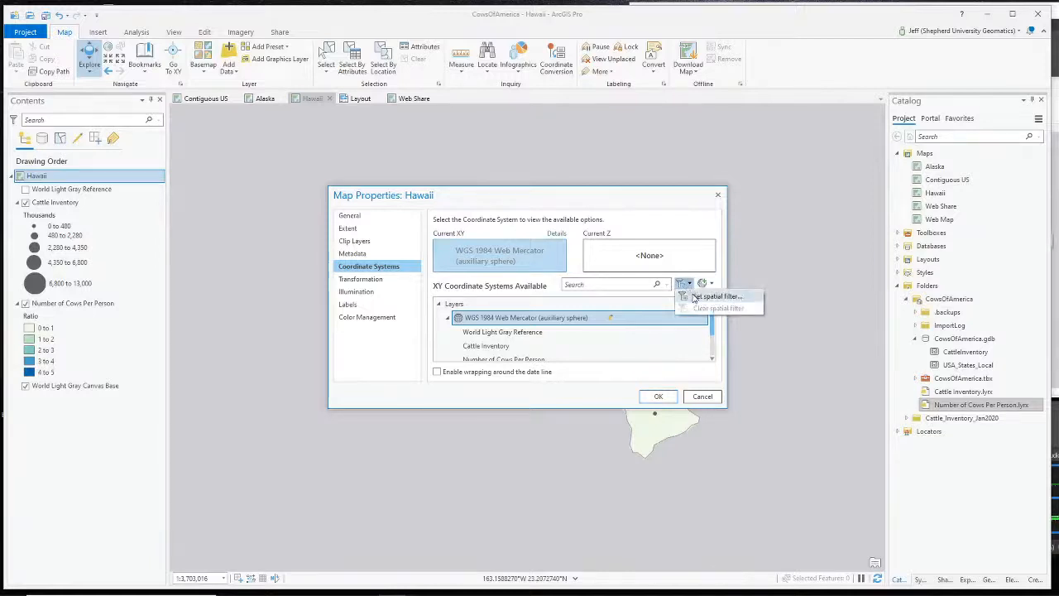
left_click(693, 299)
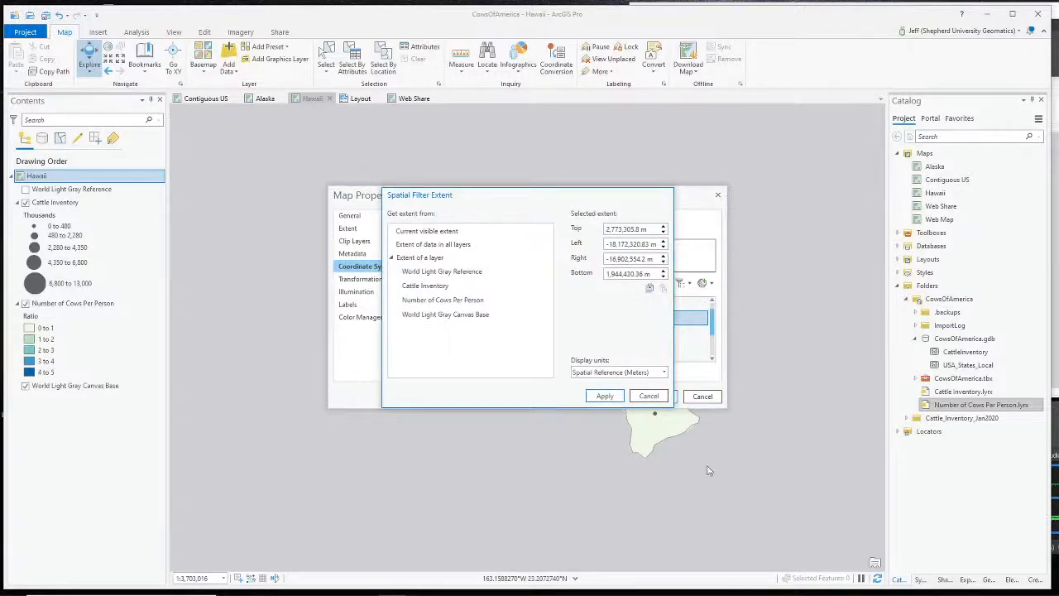
left_click(649, 396)
left_click(658, 396)
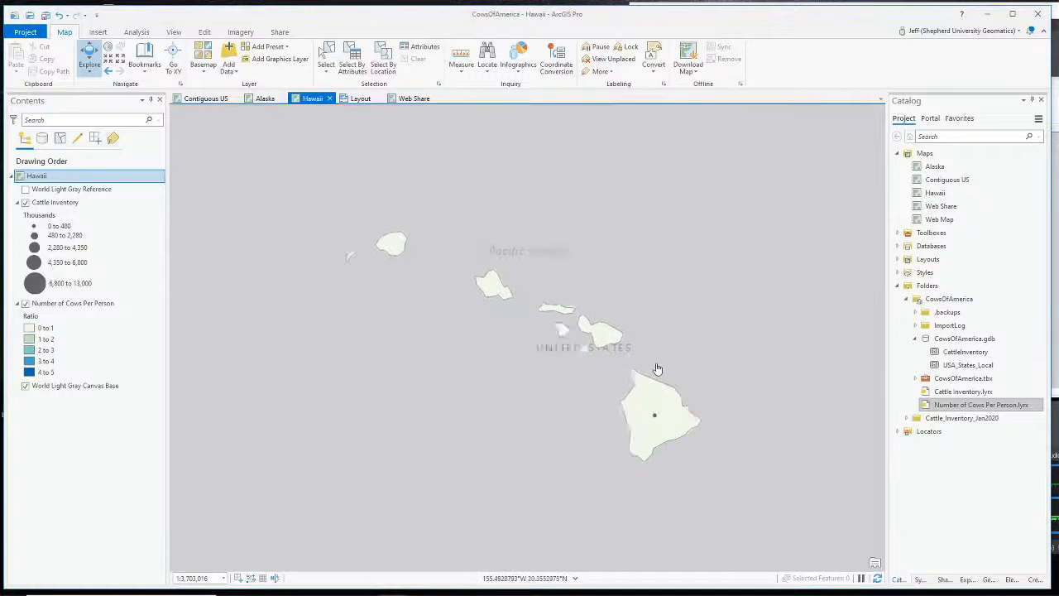
Filter the Hawaii map's available coordinate systems spatially by the current visible extent, with display units set to Map Display (Decimal Degrees).
scroll(654, 366, "up", 2)
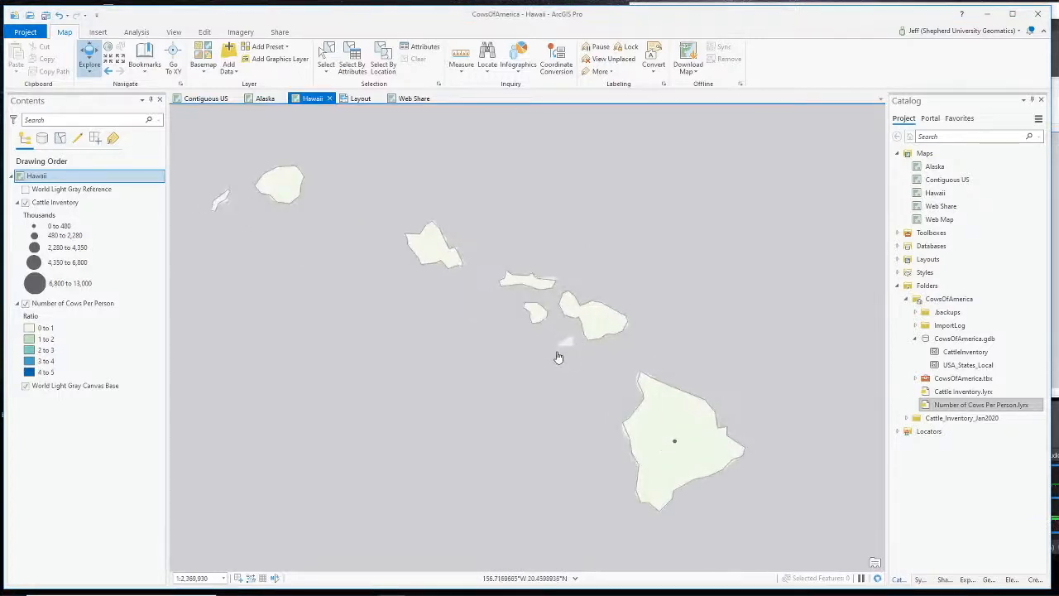
scroll(559, 357, "down", 2)
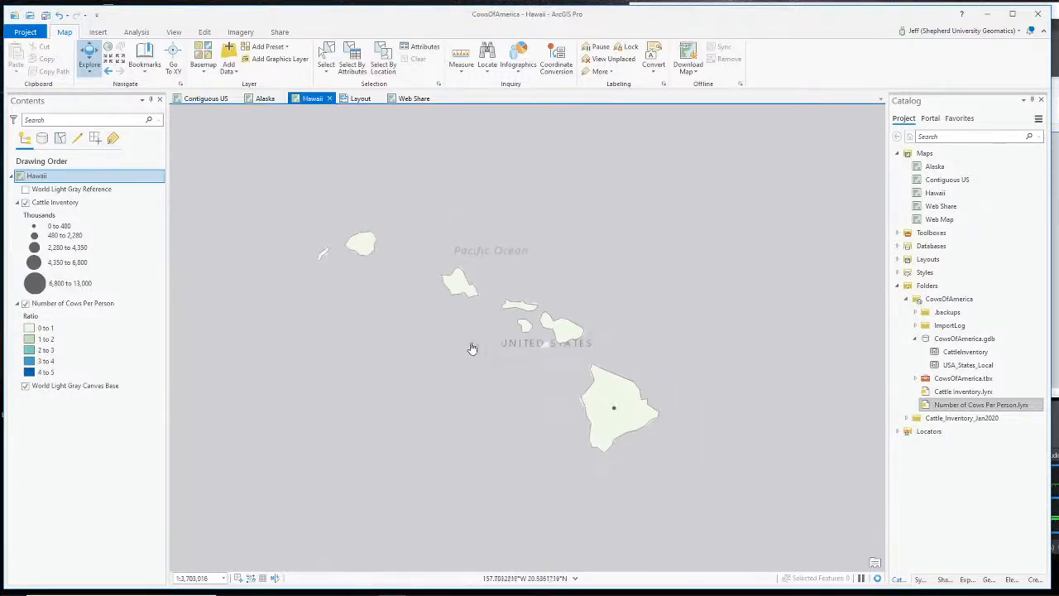
scroll(496, 351, "down", 2)
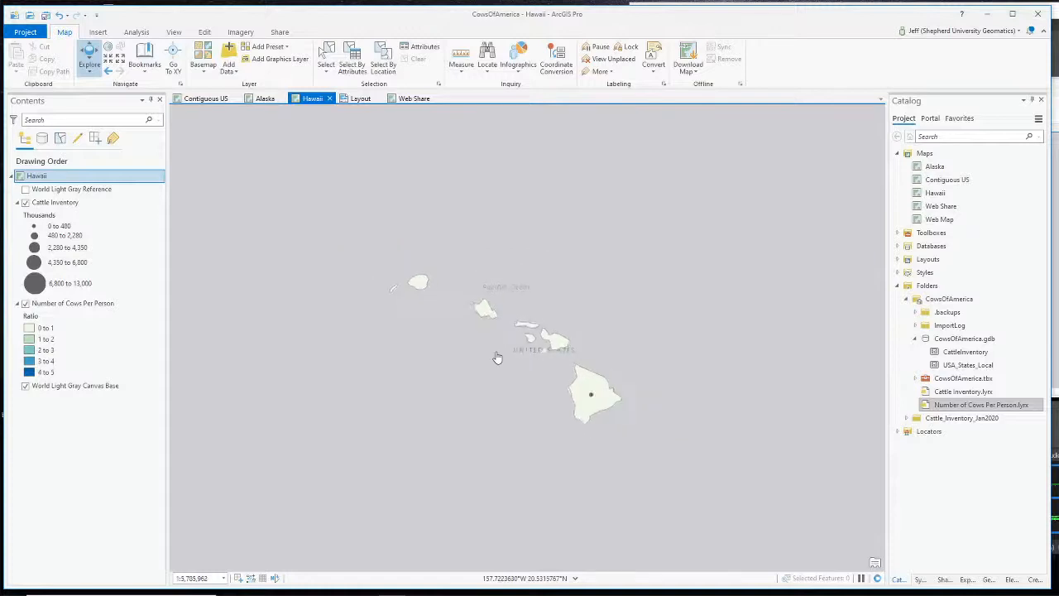
scroll(497, 358, "up", 2)
scroll(497, 358, "up", 2)
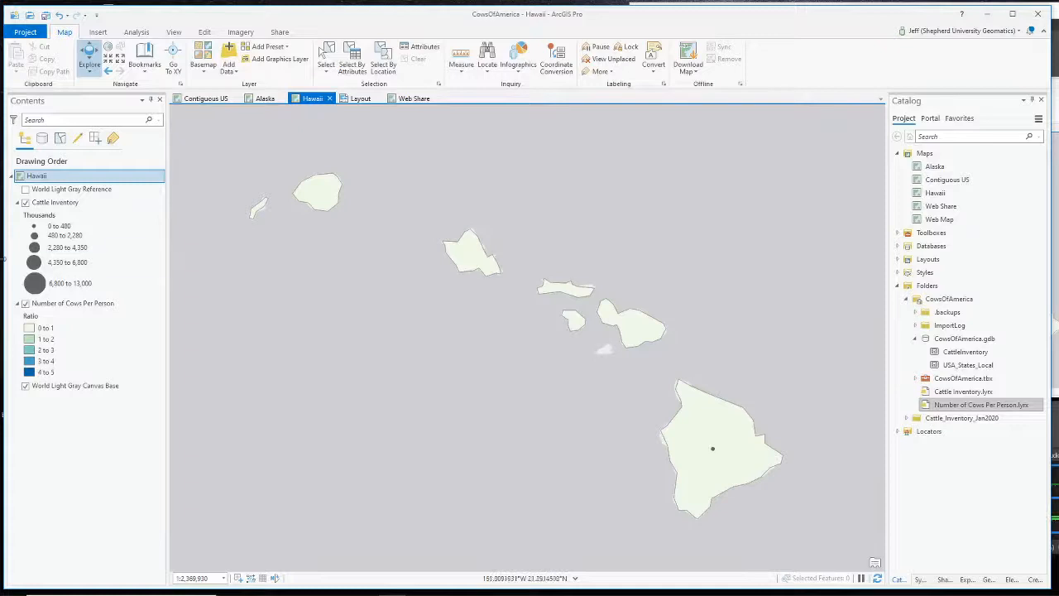
right_click(46, 179)
left_click(74, 379)
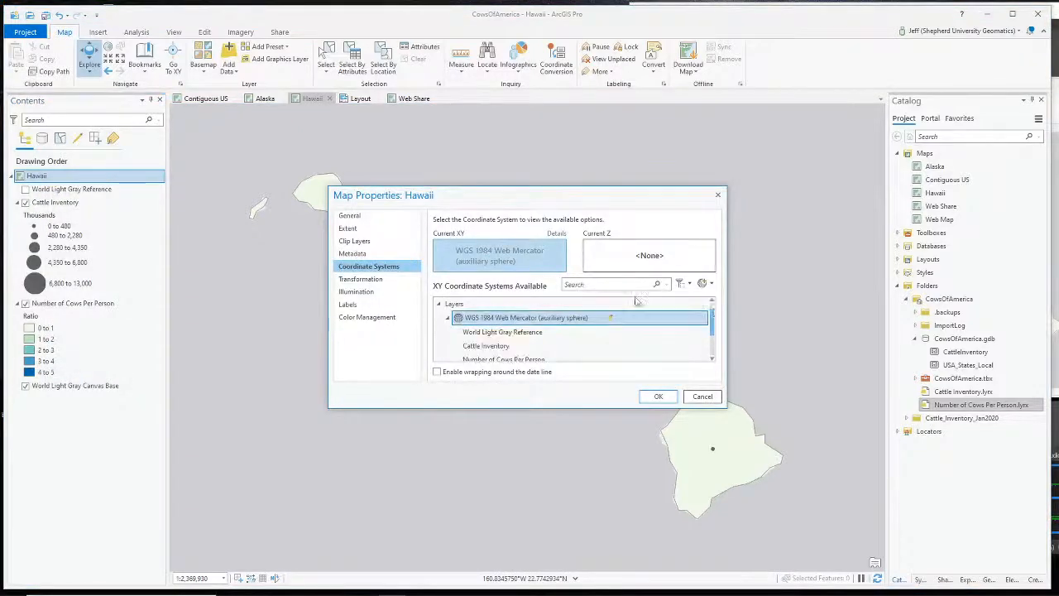
left_click(691, 285)
left_click(708, 295)
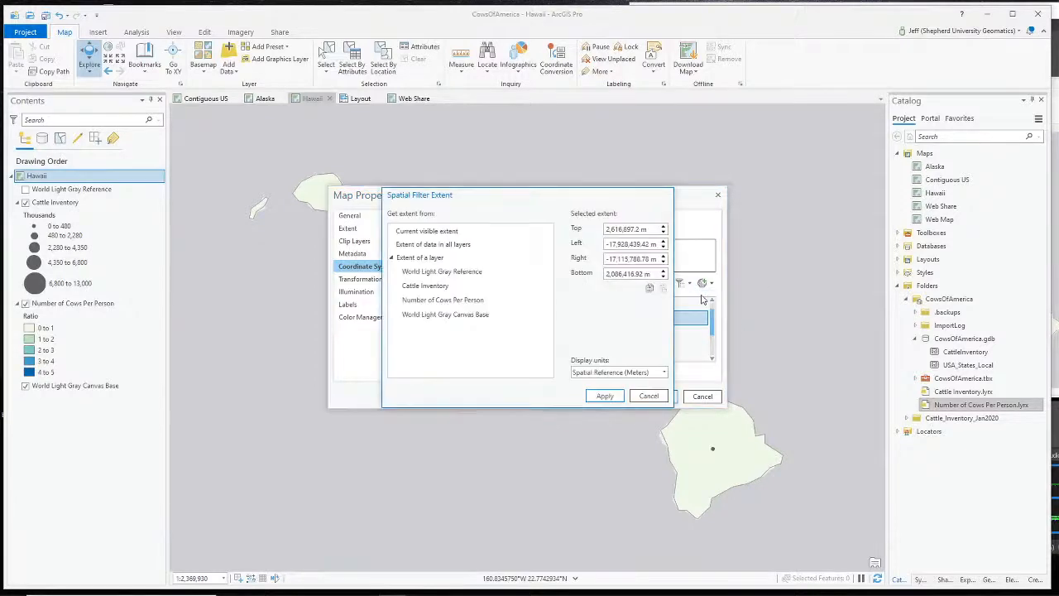
left_click(405, 232)
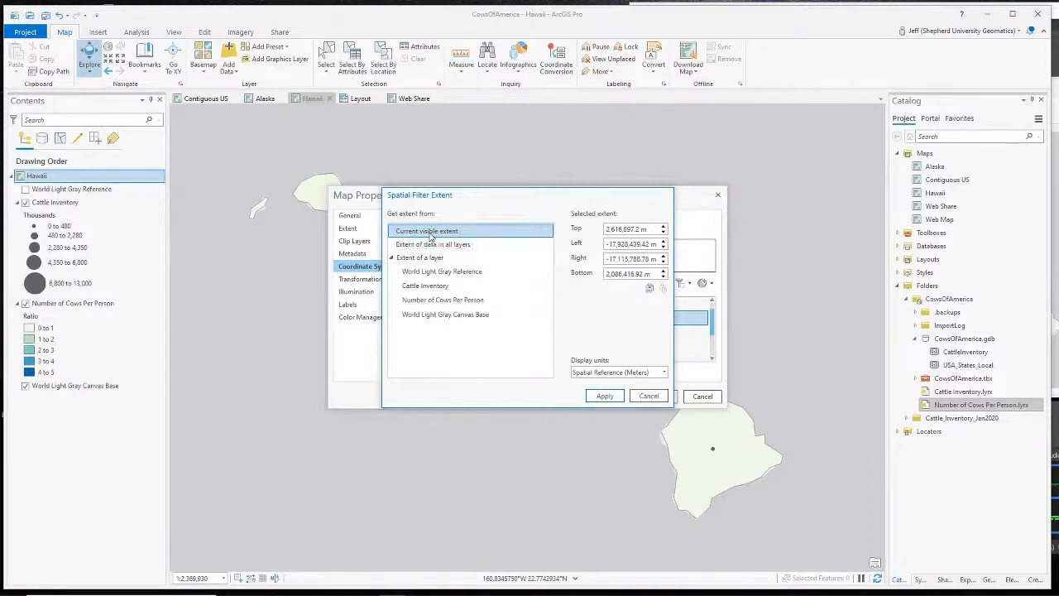
left_click(649, 374)
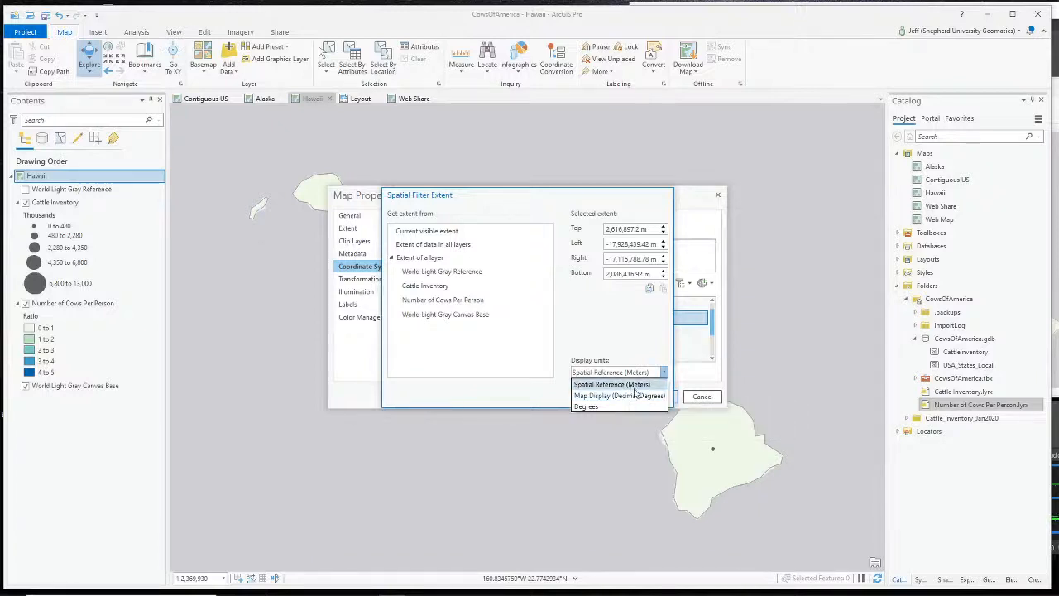
left_click(637, 397)
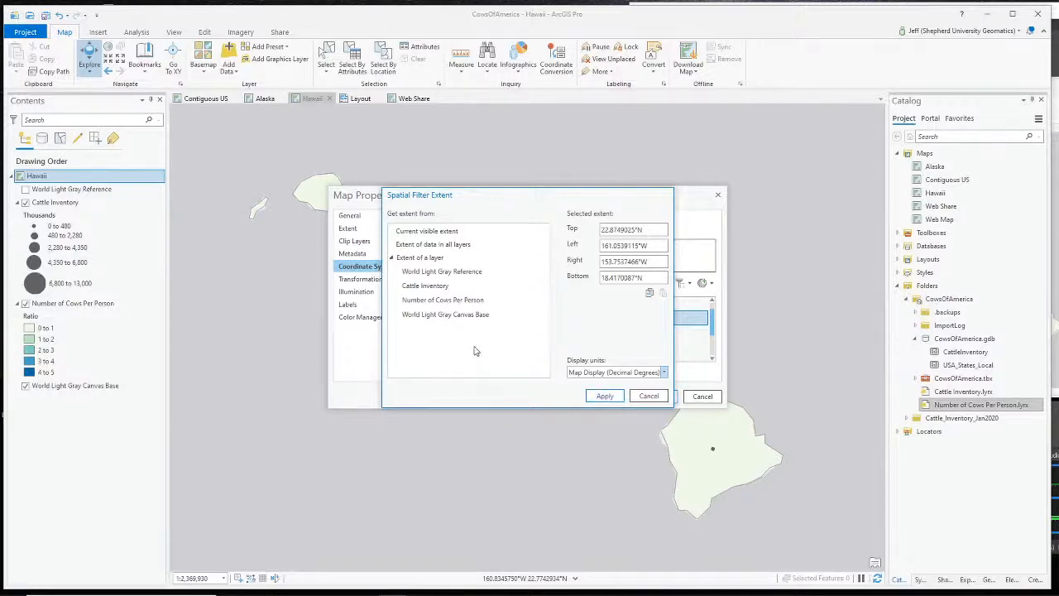
left_click(607, 396)
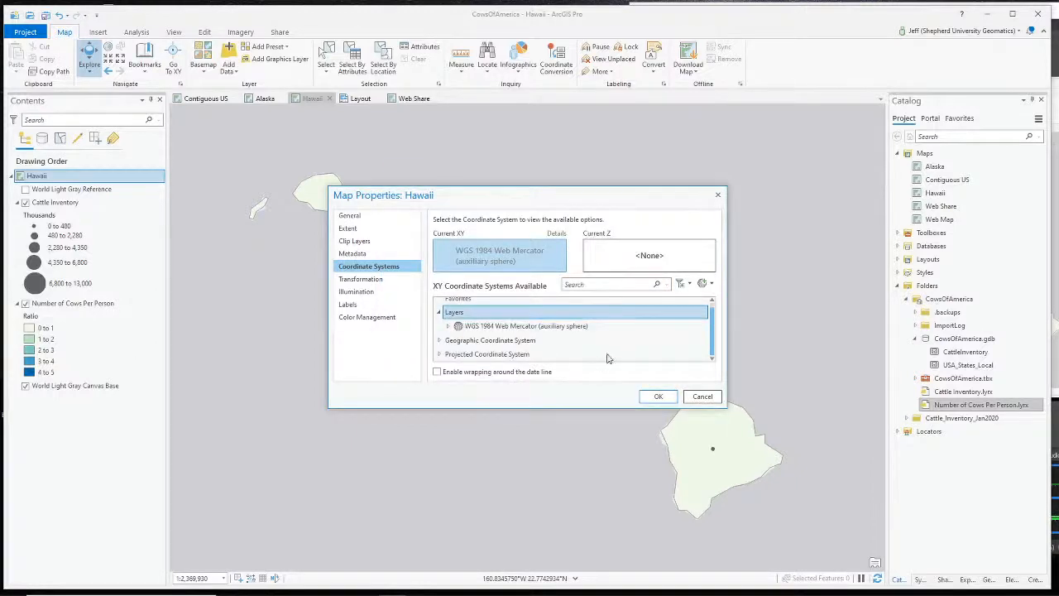
Examine the State Plane groups under Projected Coordinate System for the Hawaii map and close its properties keeping WGS 1984 Web Mercator.
left_click(440, 313)
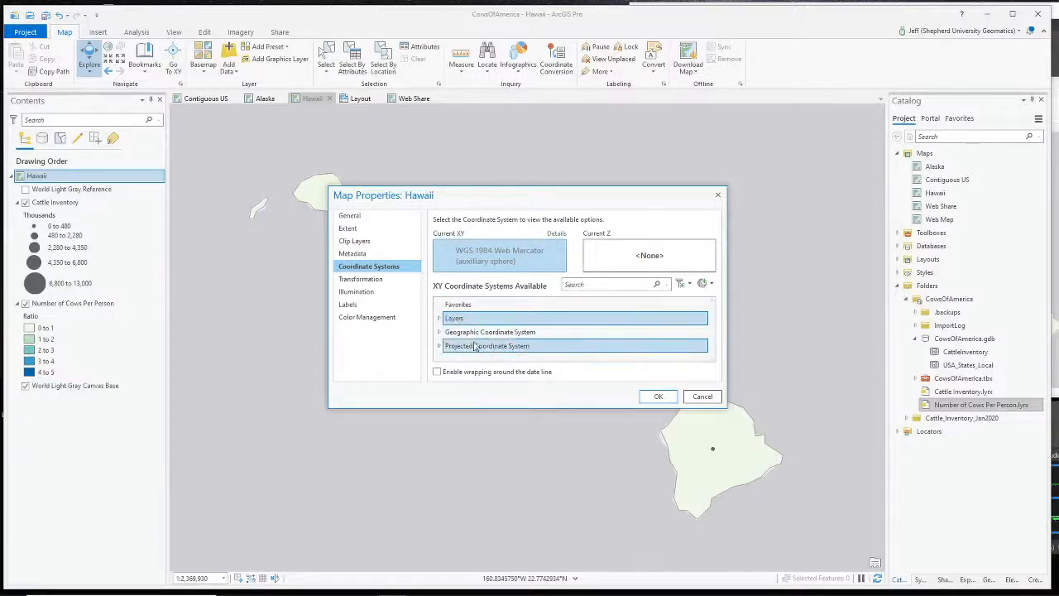
left_click(440, 346)
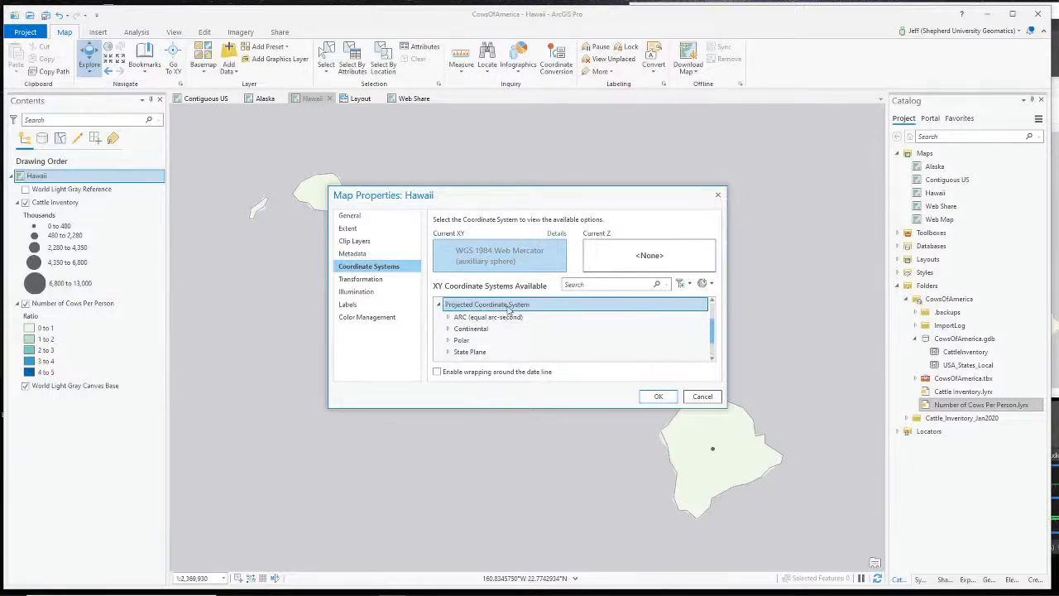
scroll(494, 336, "down", 1)
scroll(453, 348, "up", 1)
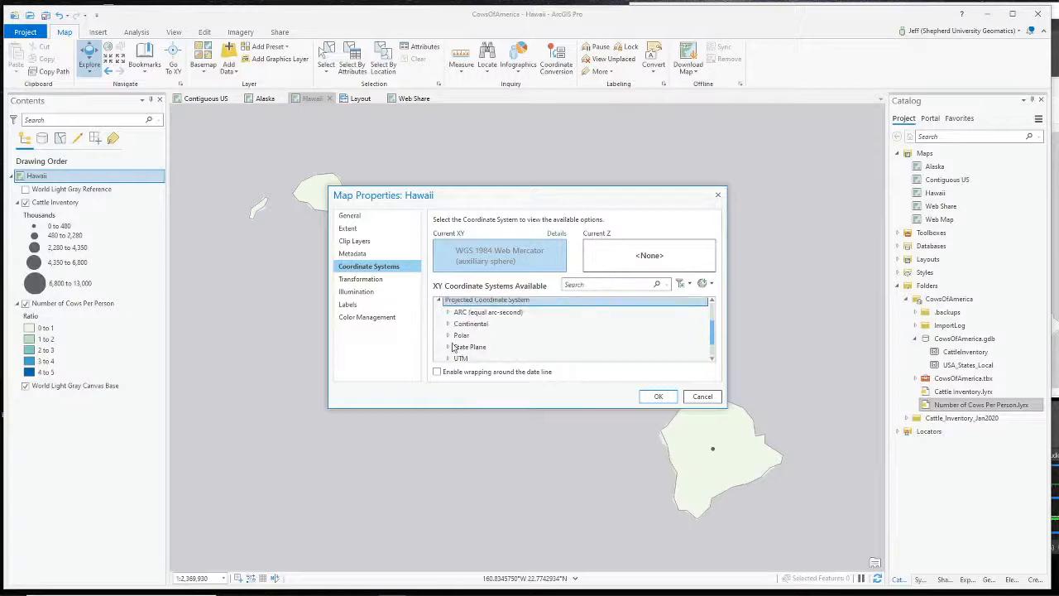
left_click(448, 346)
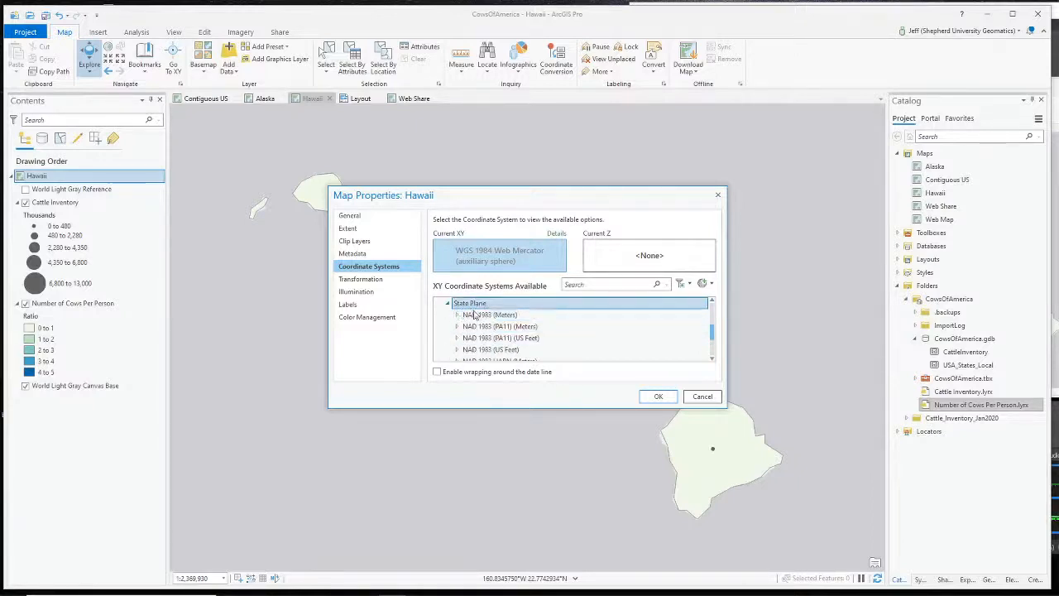
scroll(503, 321, "down", 2)
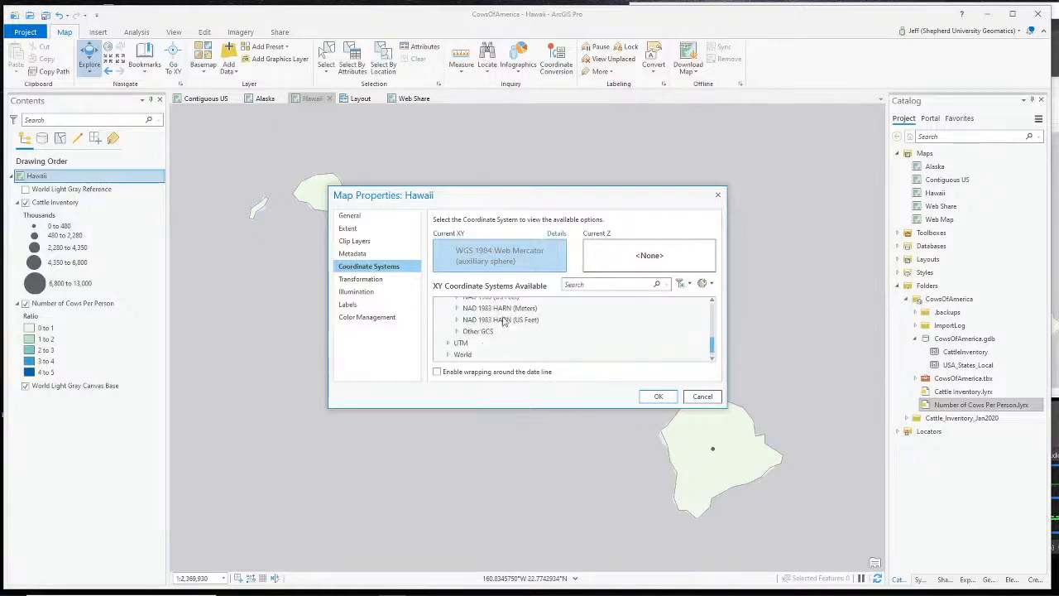
scroll(530, 356, "up", 1)
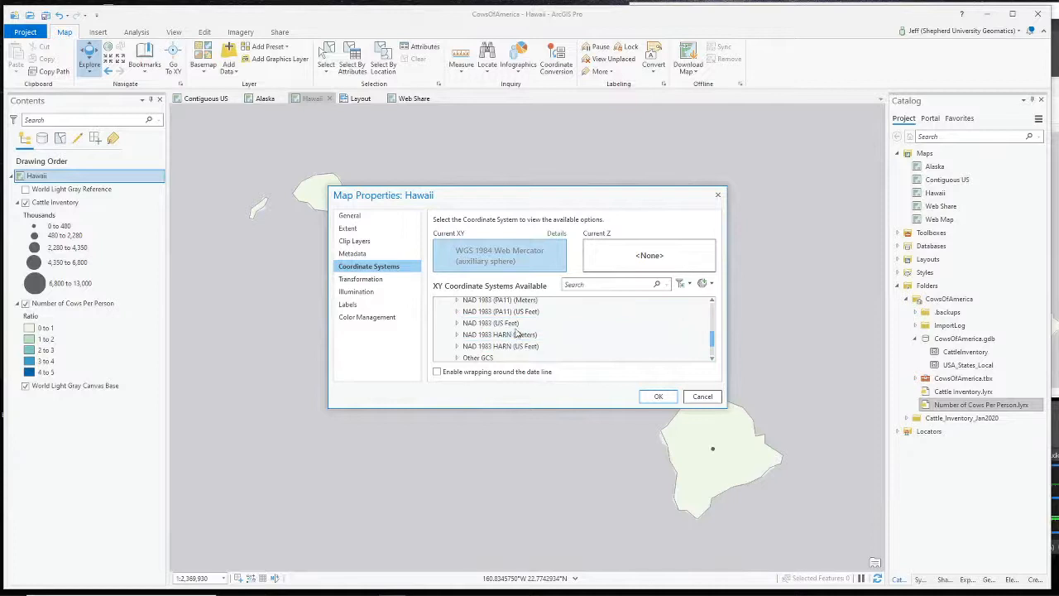
left_click(659, 397)
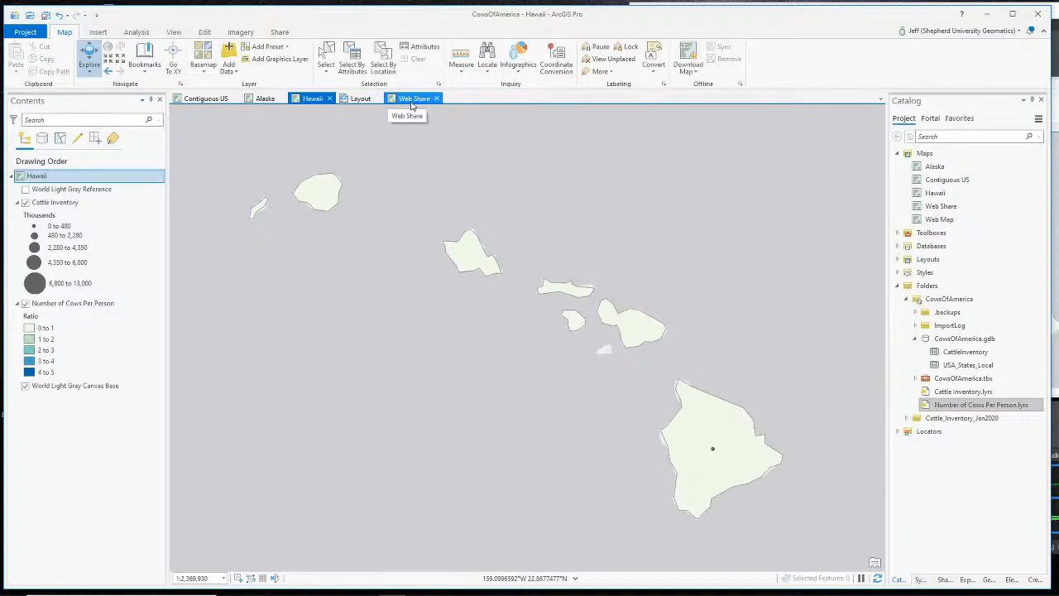
Switch to the layout, open the properties of the Alaska inset's map frame and choose Alaska as its map.
left_click(360, 98)
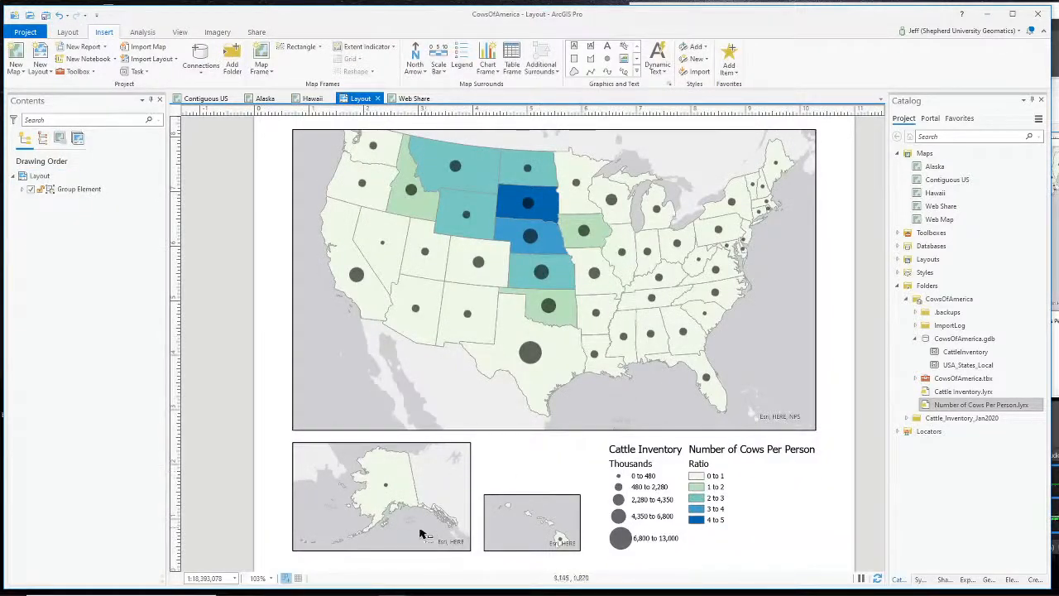
left_click(414, 496)
left_click(412, 473)
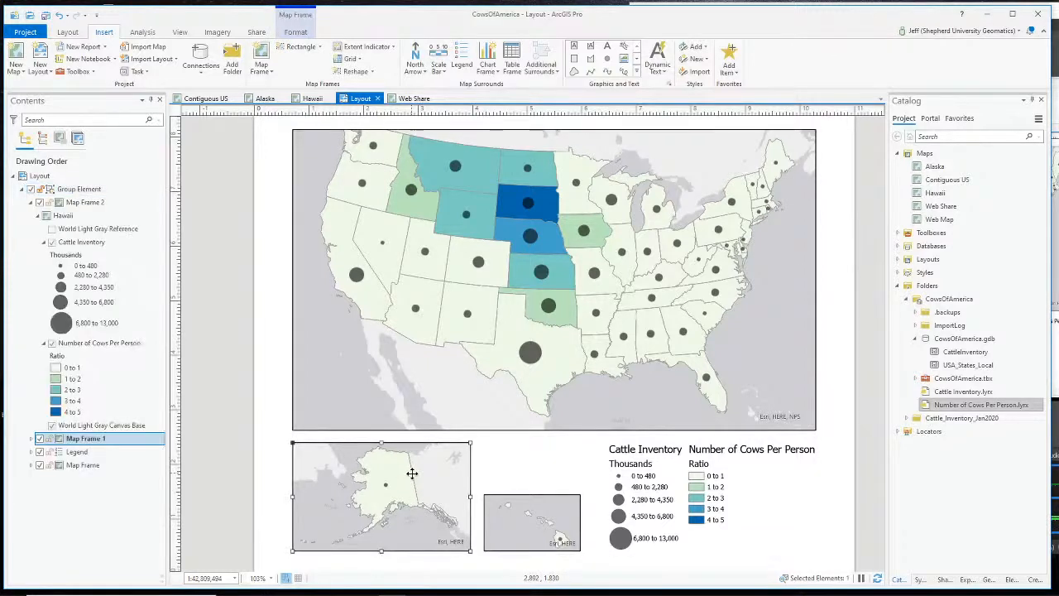
right_click(413, 478)
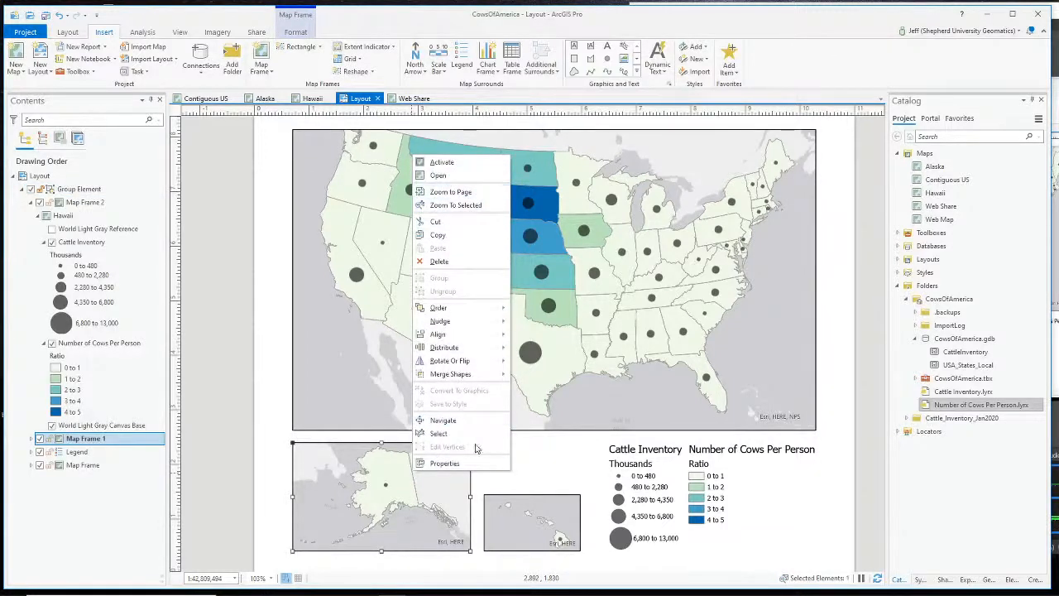
left_click(474, 464)
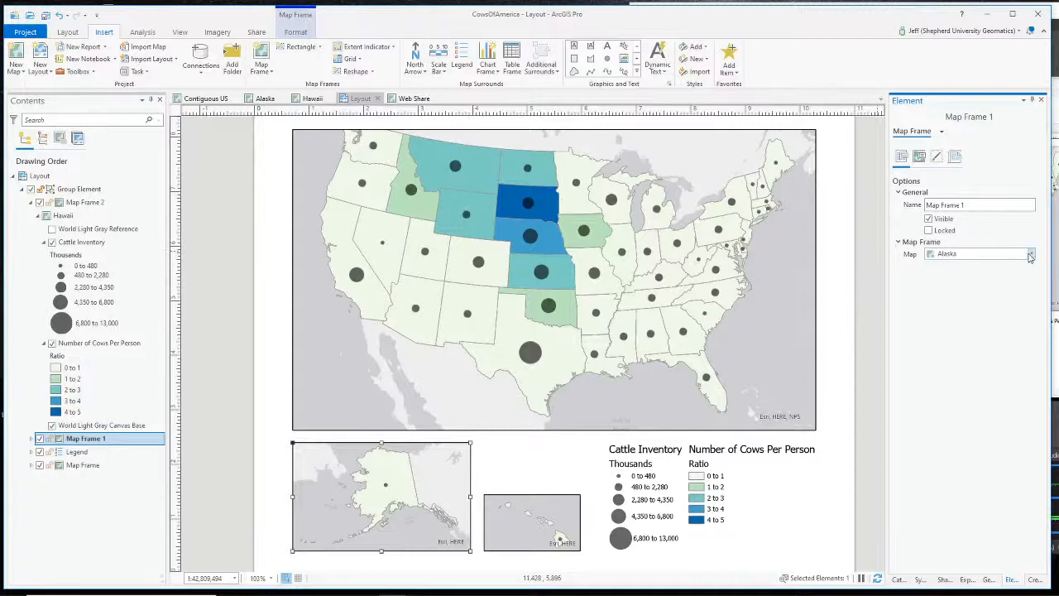
left_click(1030, 255)
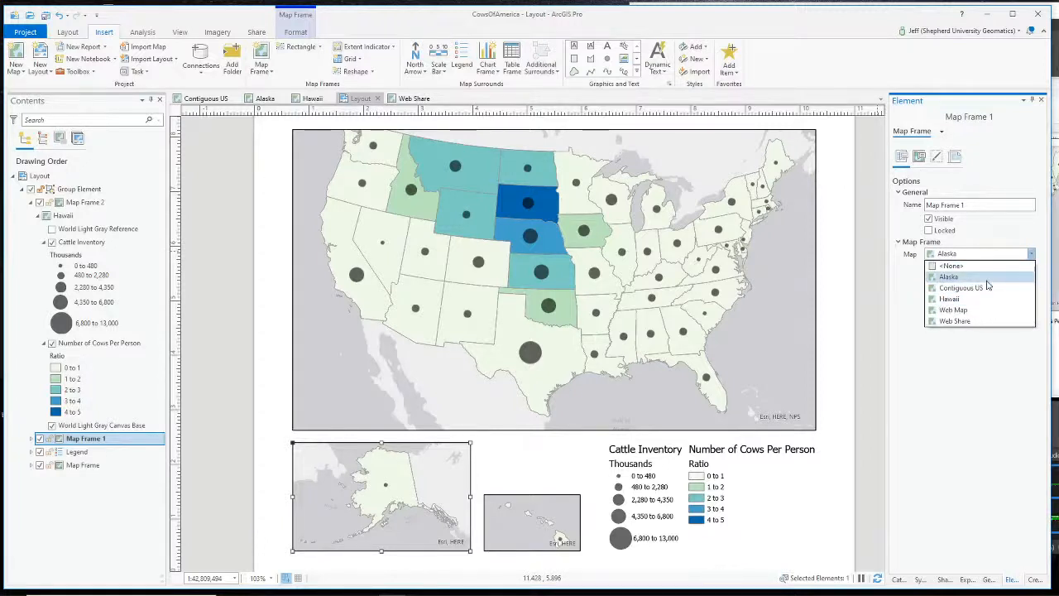
left_click(987, 281)
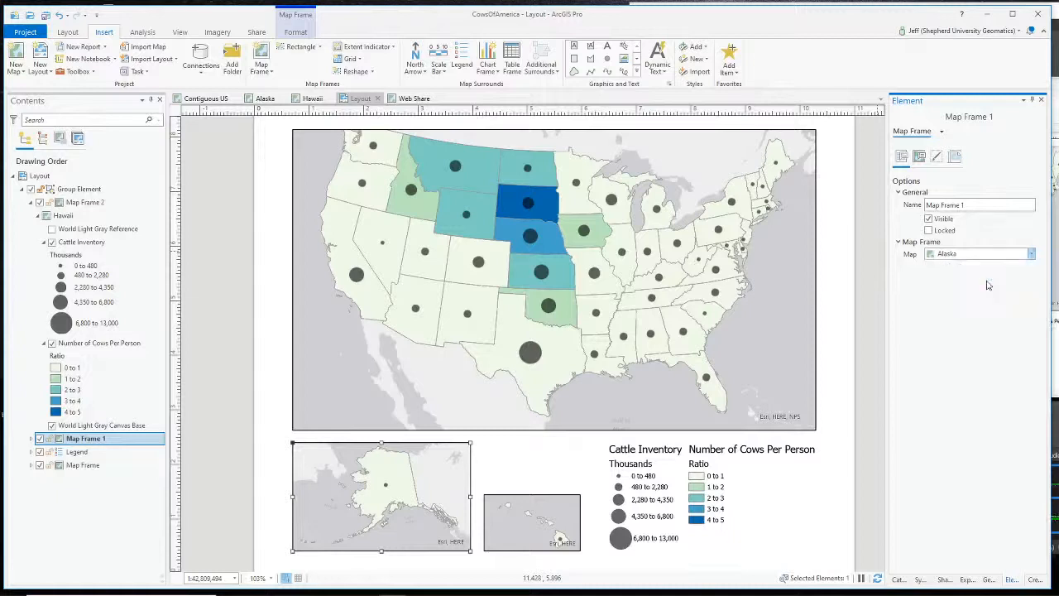
Choose Hawaii as the map shown in the layout's Hawaii inset frame and clear the selection.
left_click(539, 516)
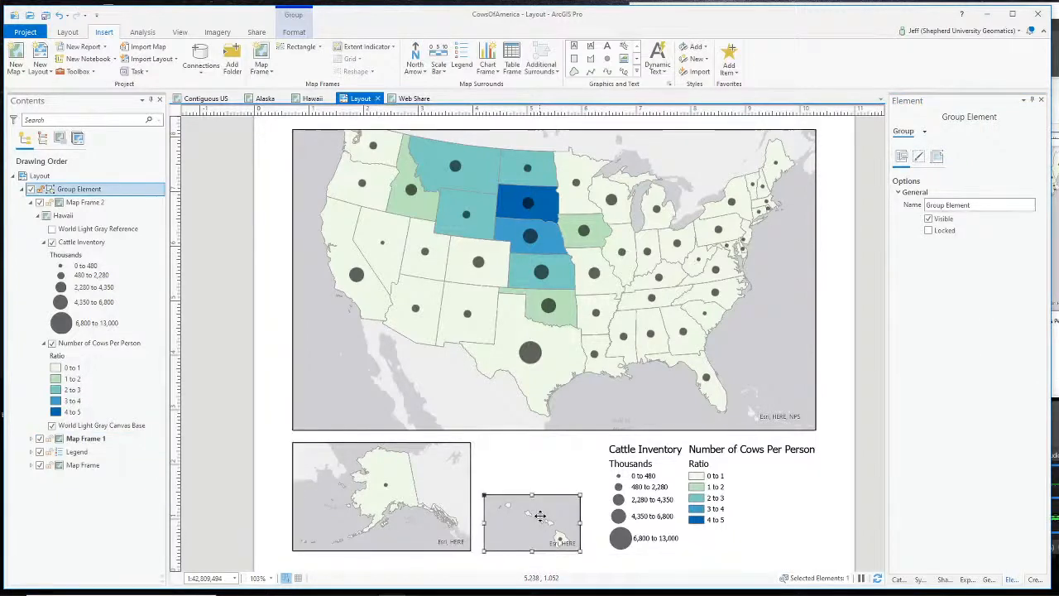
left_click(540, 515)
left_click(1030, 253)
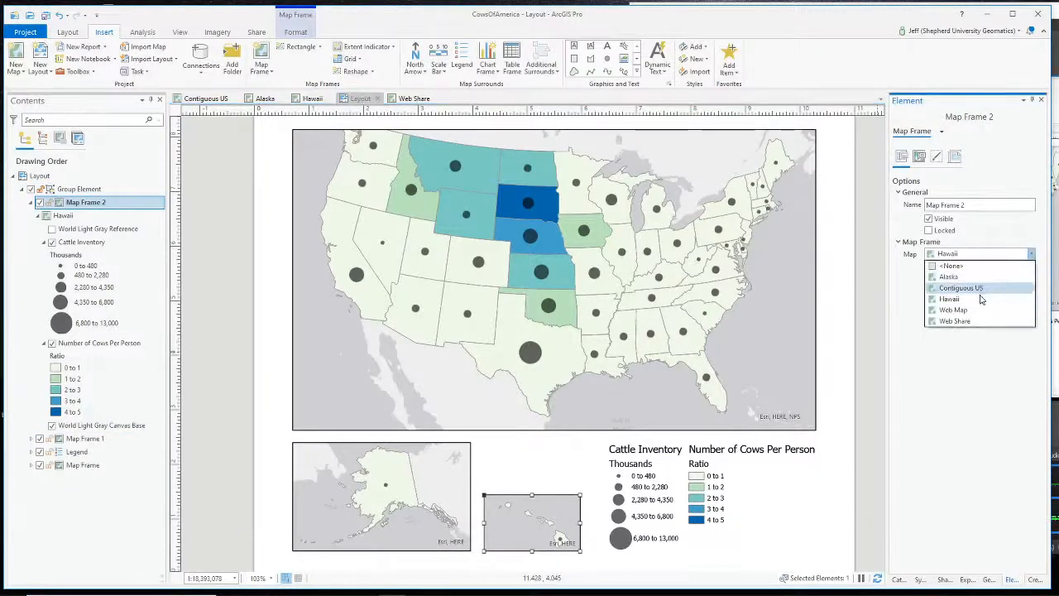
left_click(960, 302)
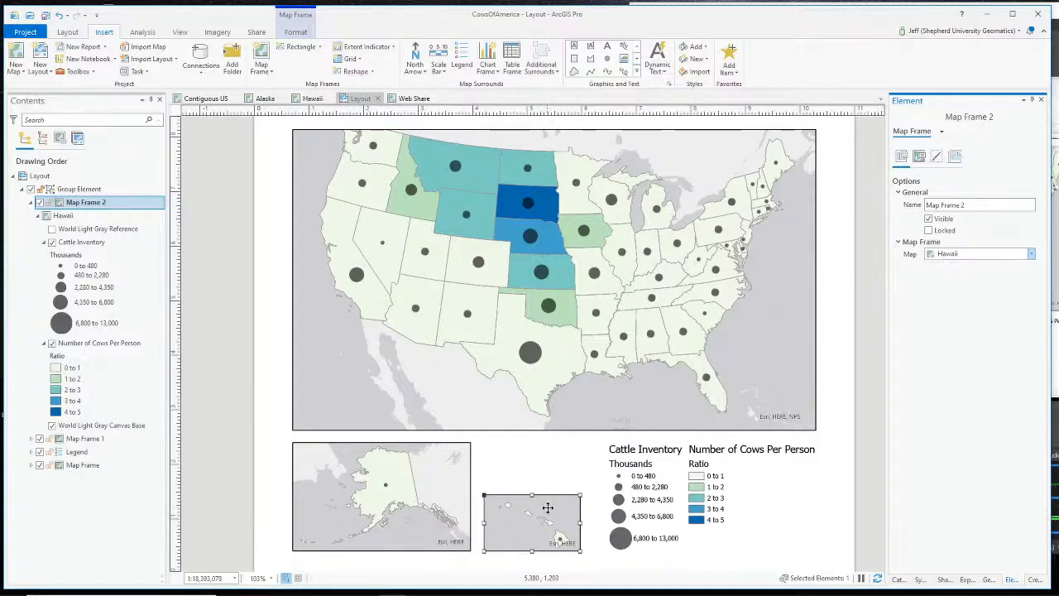
left_click(546, 484)
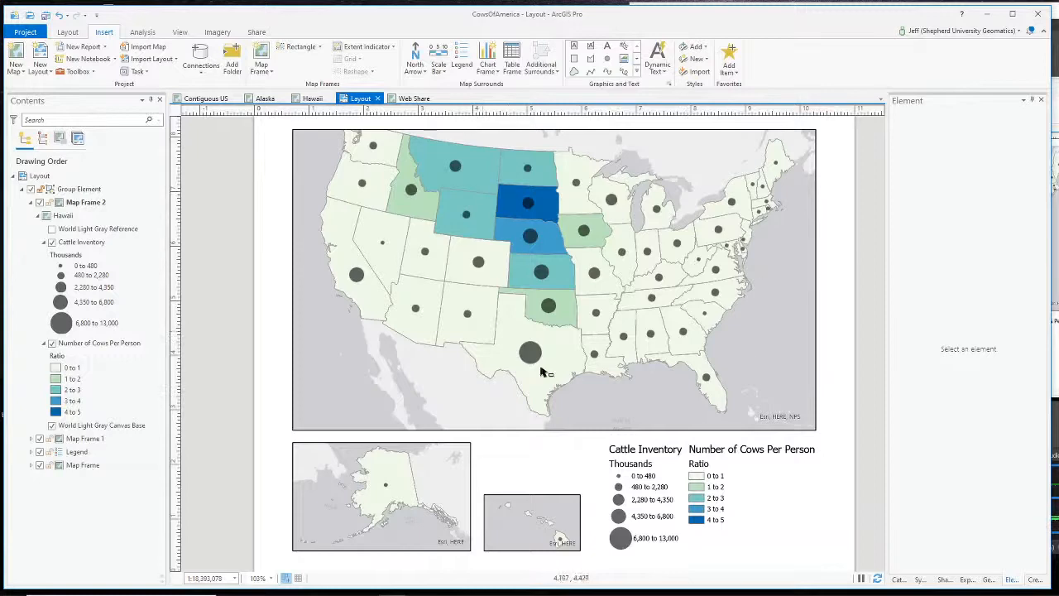
left_click(542, 248)
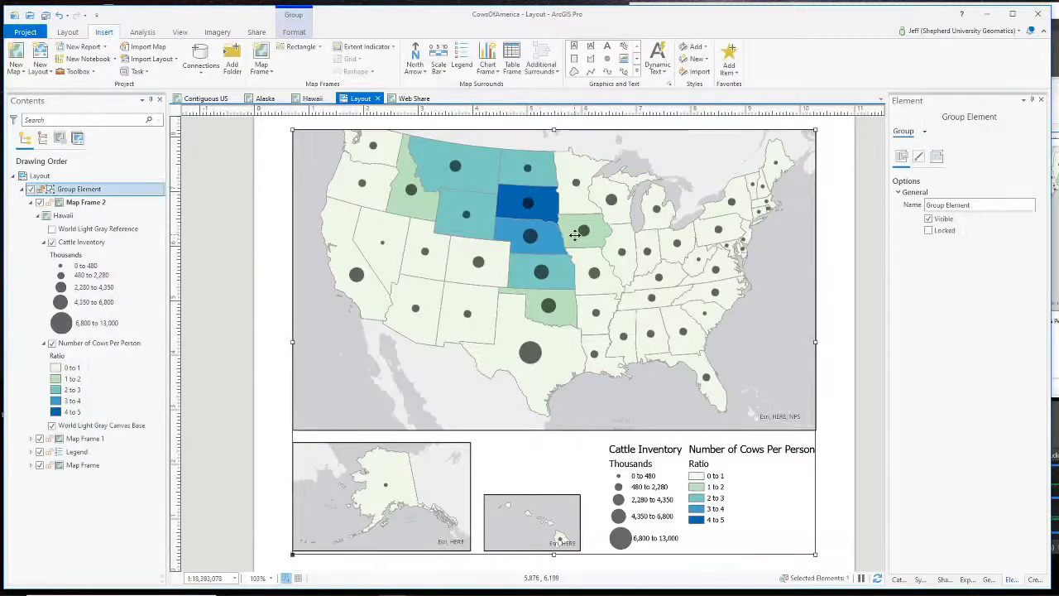
right_click(575, 238)
left_click(605, 244)
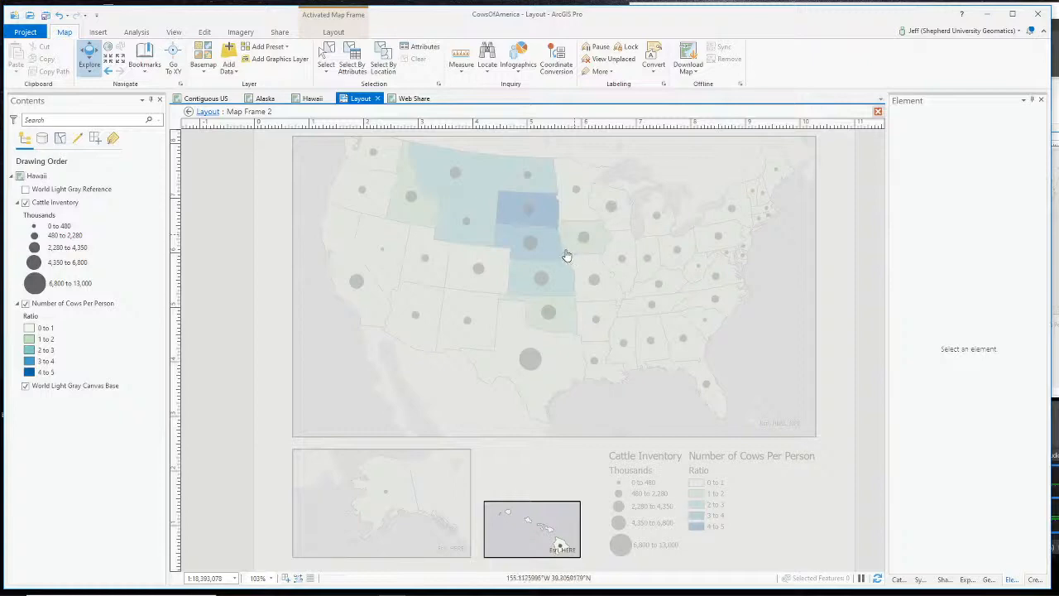
left_click(209, 112)
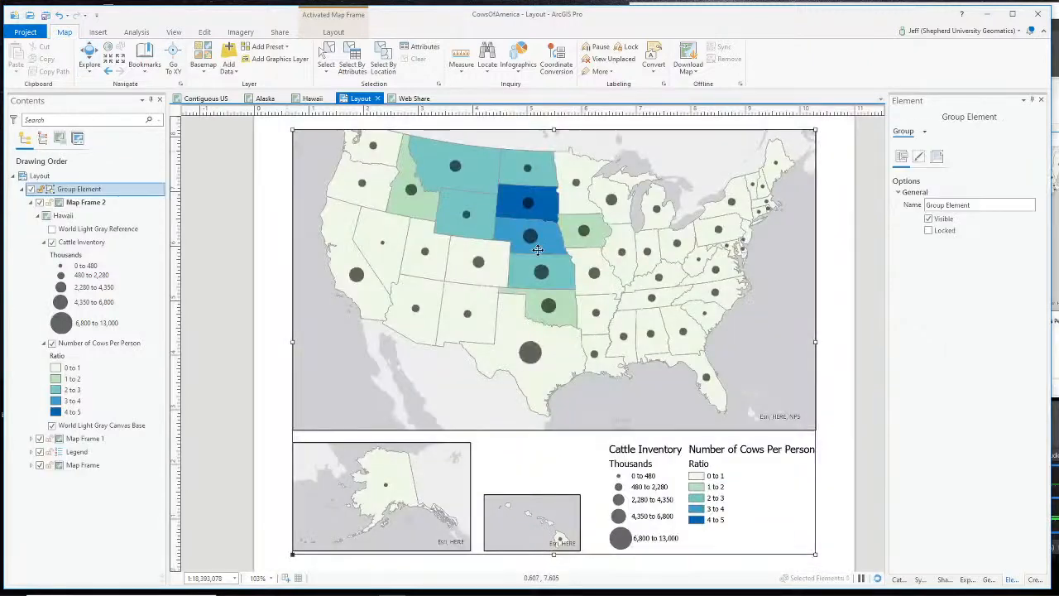
Activate the Contiguous US map frame in the layout and set its map scale to 1:29,000,000.
left_click(648, 284)
right_click(650, 288)
left_click(662, 296)
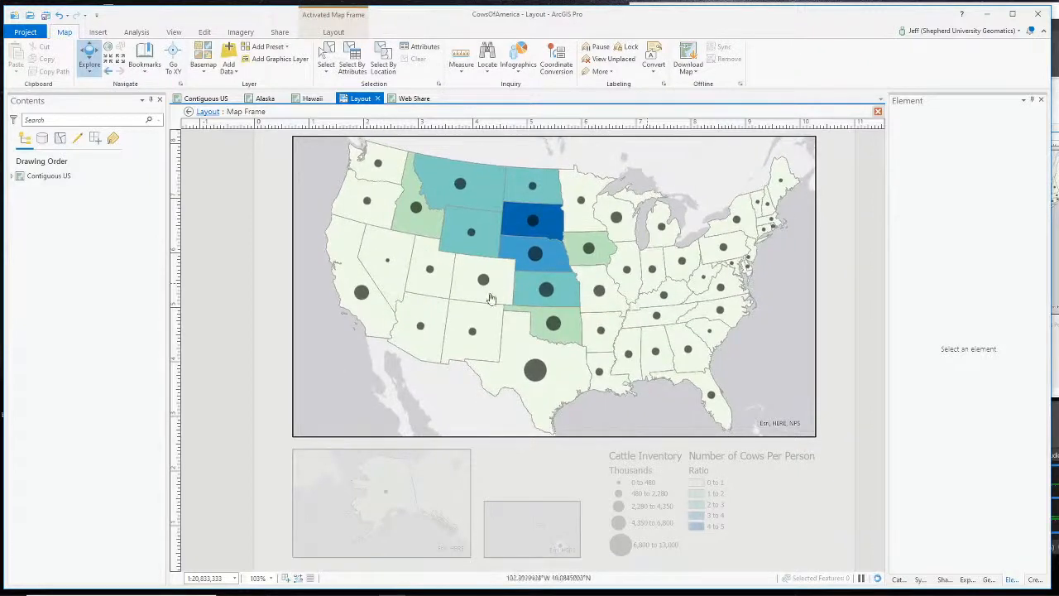
left_click(213, 579)
left_click(221, 579)
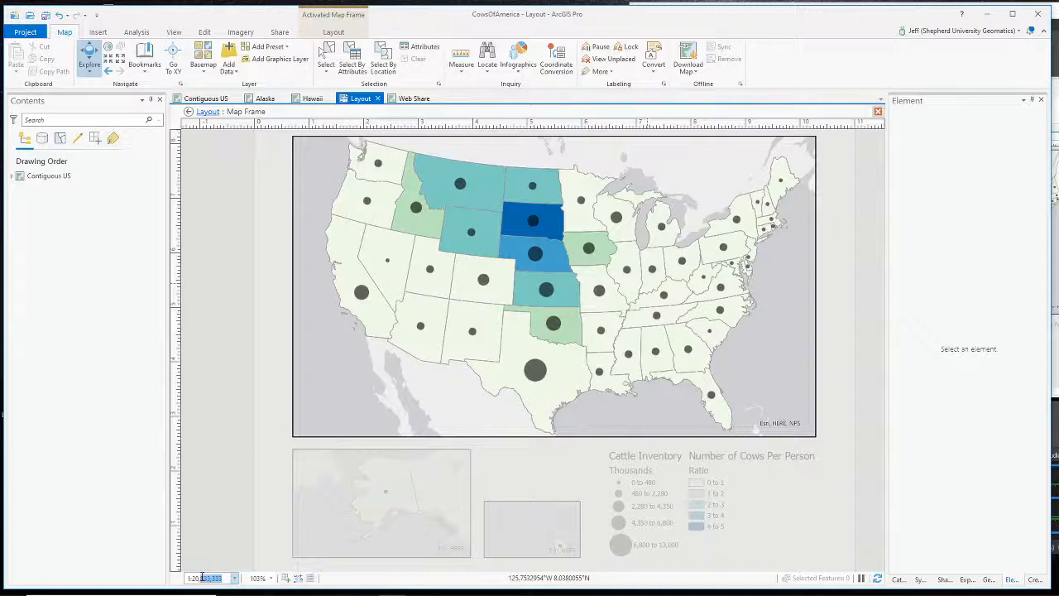
mouse_move(311, 586)
double_click(197, 578)
left_click(222, 578)
key("Return")
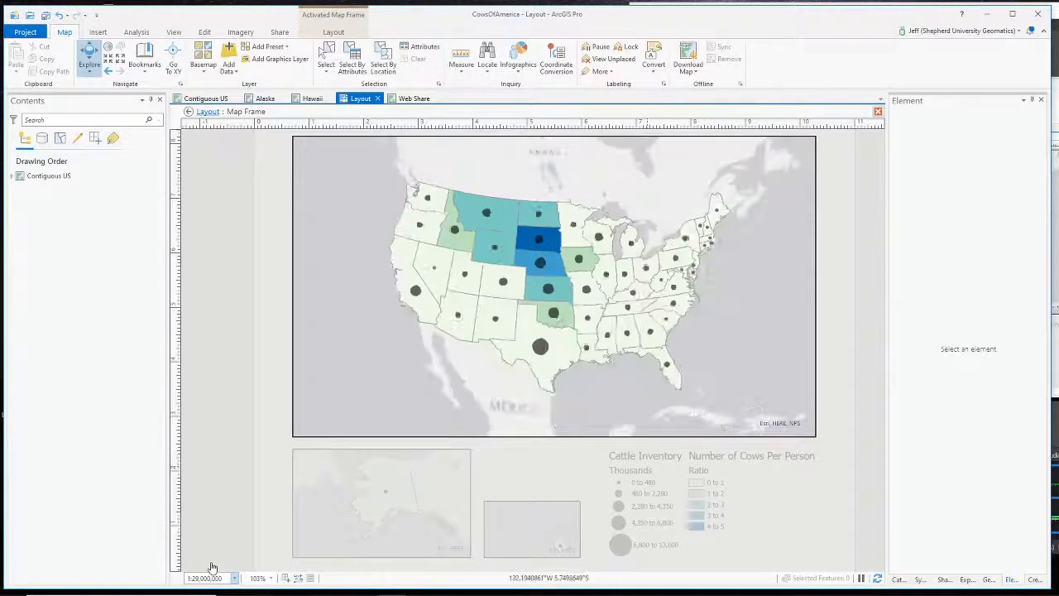
Adjust the Contiguous US frame's scale to 1:24,166,667 with fixed zooms so all states fit, and return to the layout.
scroll(562, 307, "up", 2)
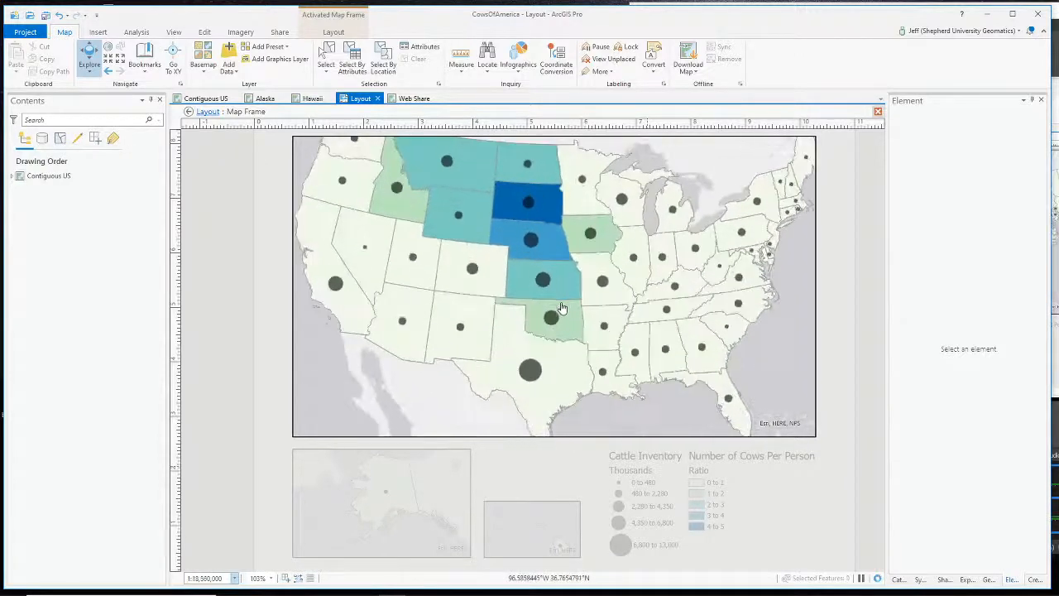
scroll(562, 307, "down", 1)
left_click(106, 61)
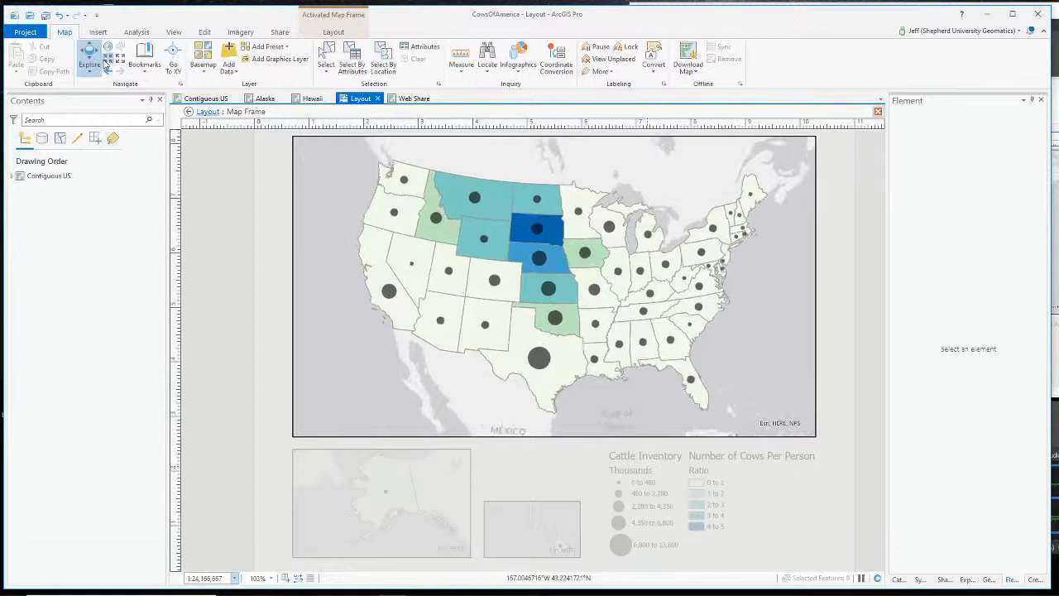
left_click(106, 62)
left_click(120, 61)
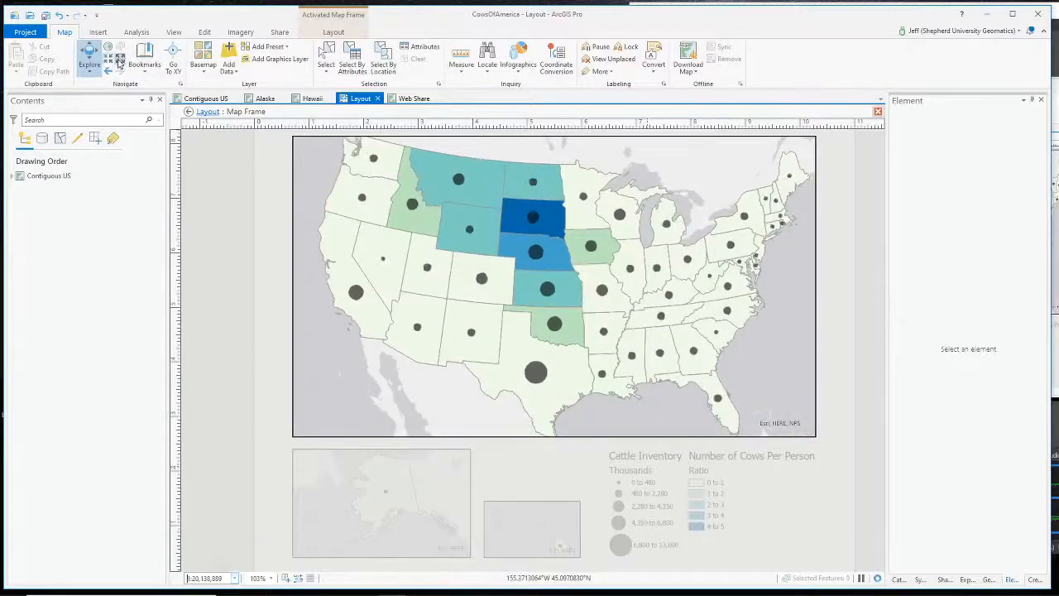
left_click(207, 112)
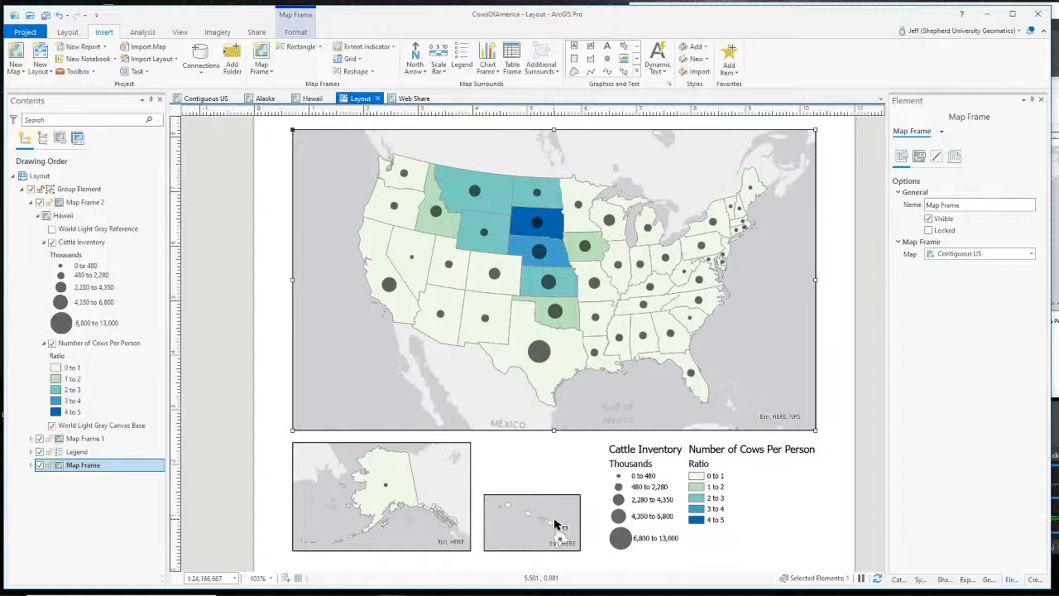
left_click(708, 471)
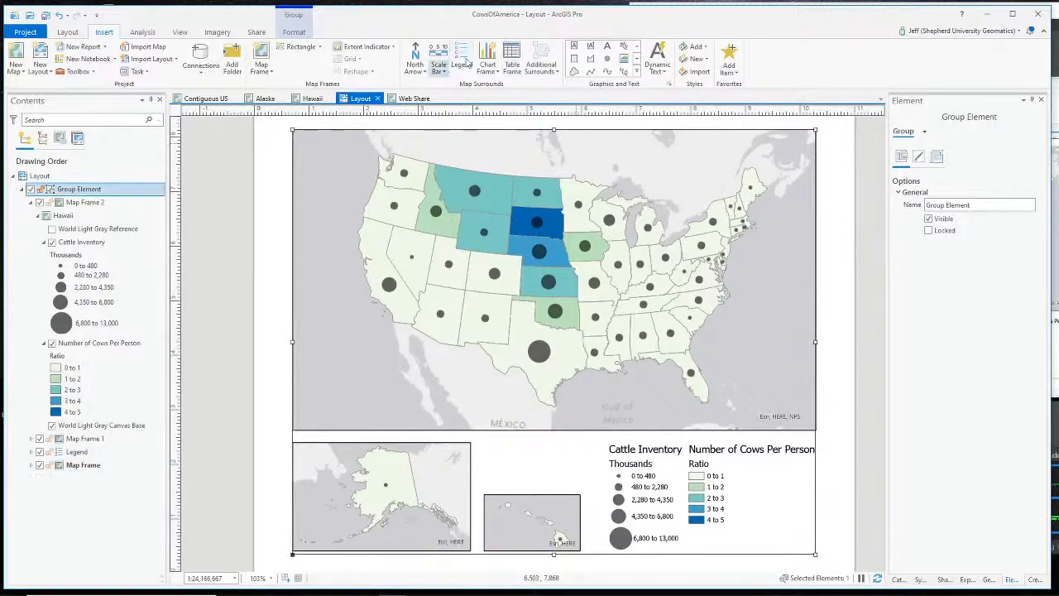
left_click(683, 456)
left_click(854, 435)
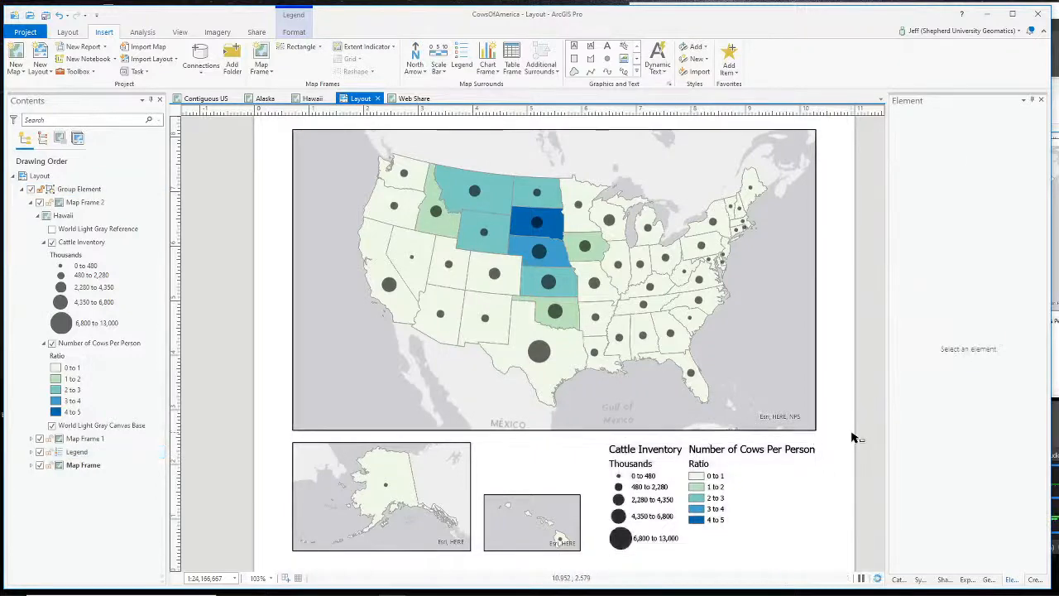
scroll(841, 428, "up", 2)
scroll(841, 428, "down", 4)
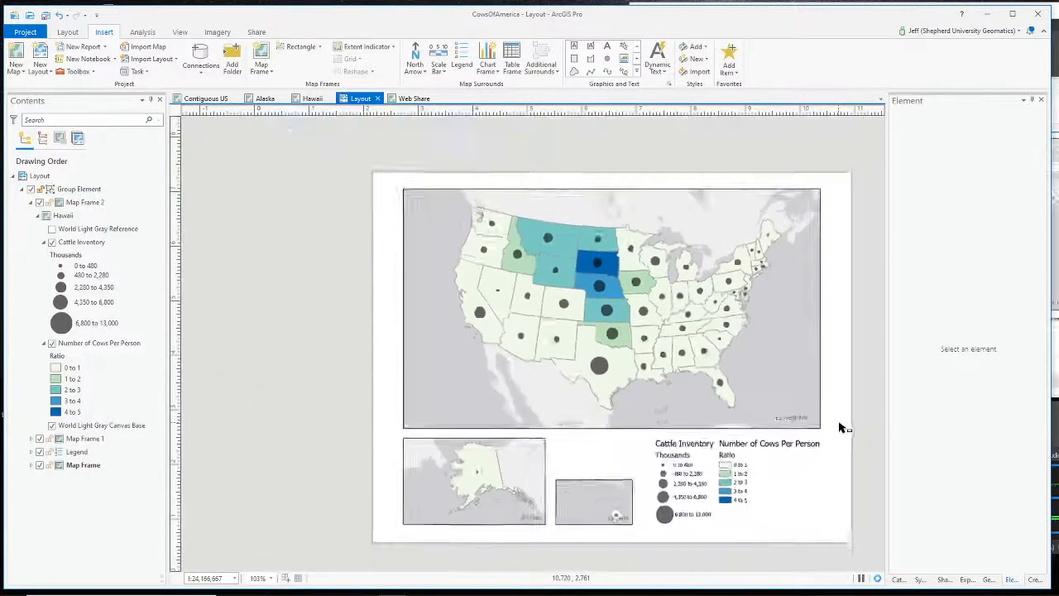
scroll(840, 428, "up", 2)
scroll(840, 427, "down", 2)
scroll(840, 428, "up", 2)
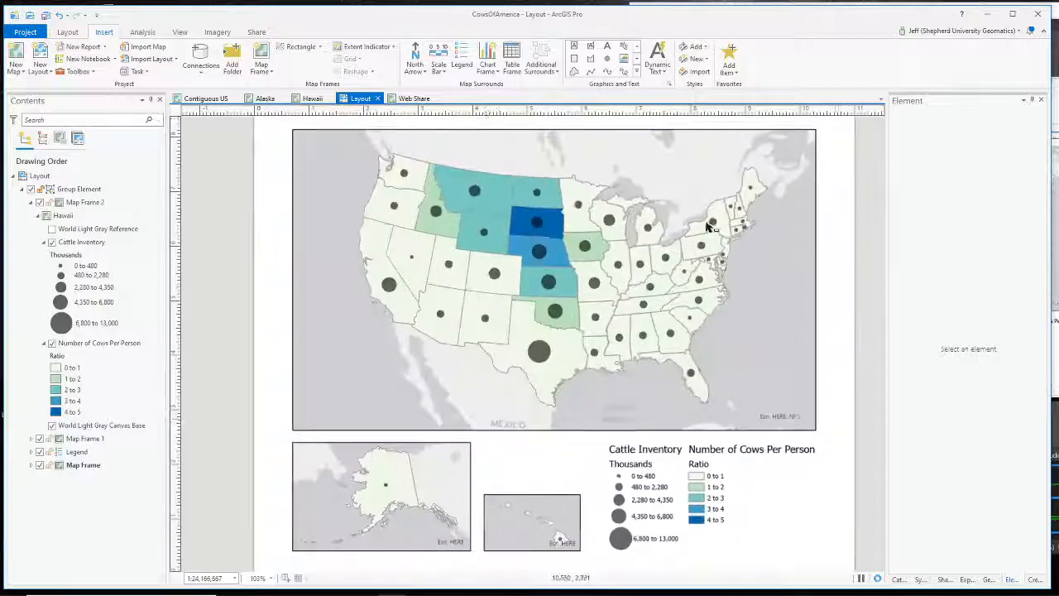
Save the project and export the layout as a PDF file.
left_click(46, 15)
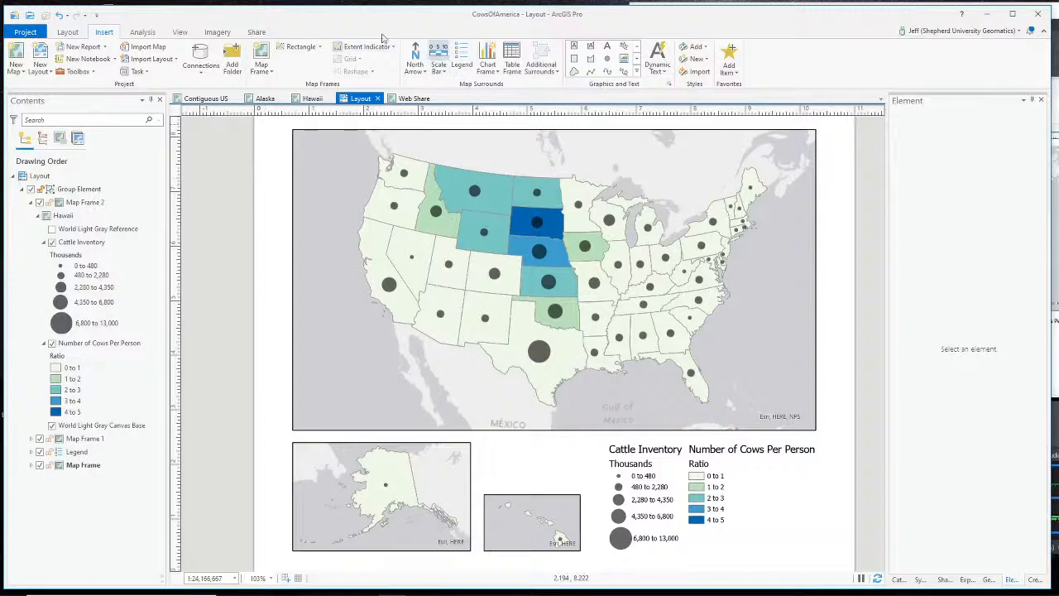
left_click(259, 33)
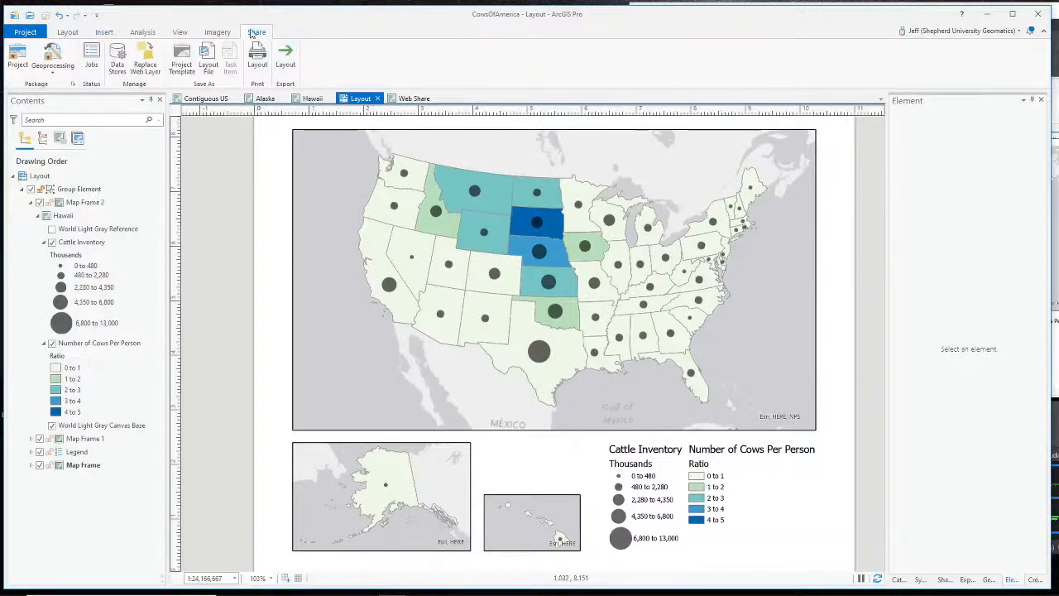
left_click(284, 55)
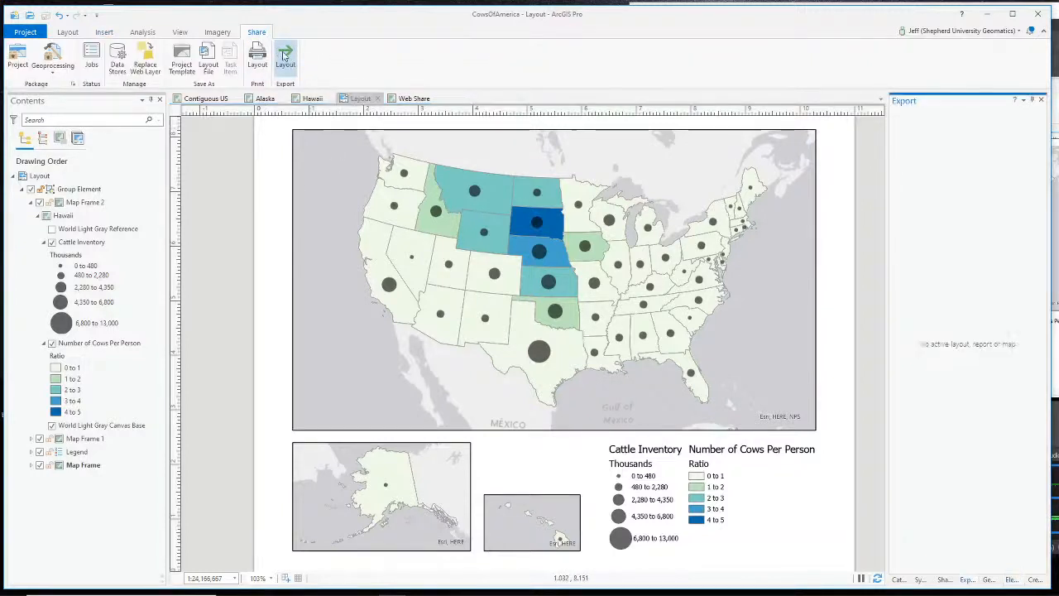
left_click(949, 190)
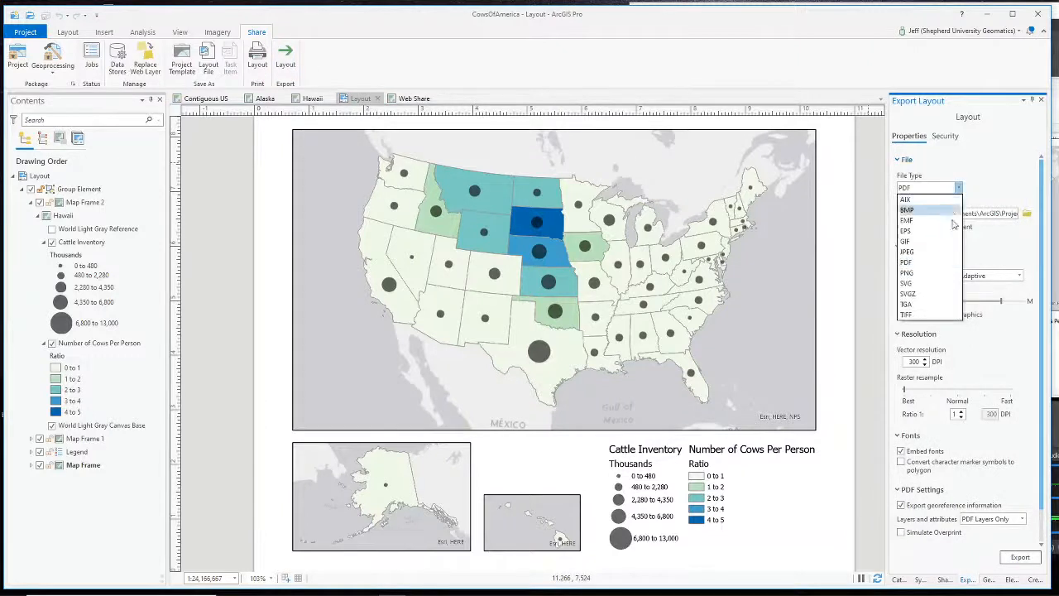
left_click(952, 264)
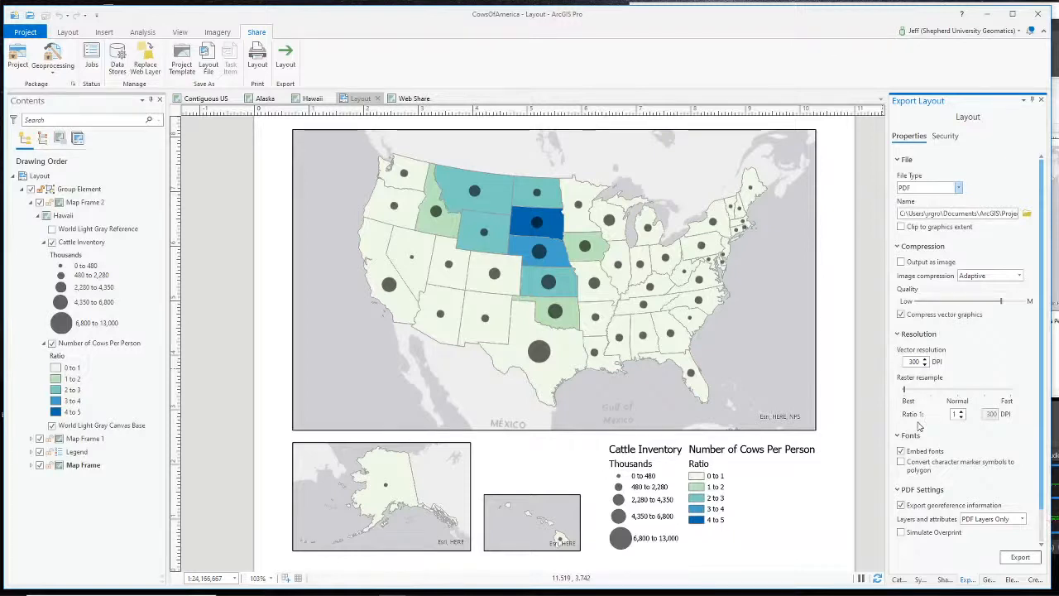
left_click(1022, 559)
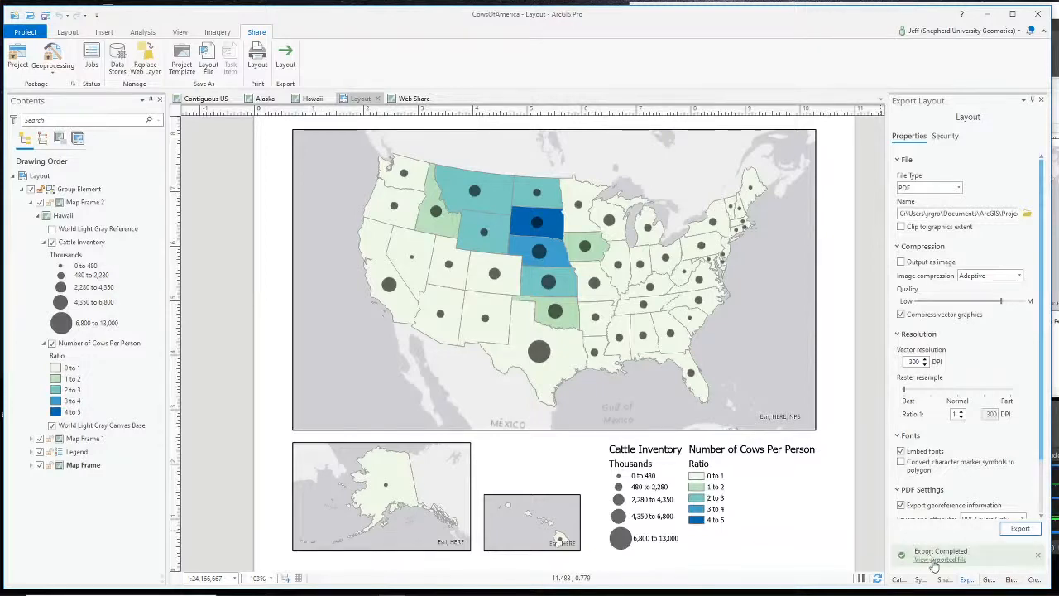
Open the exported Layout.pdf in the browser and examine the map frames and legend.
left_click(934, 559)
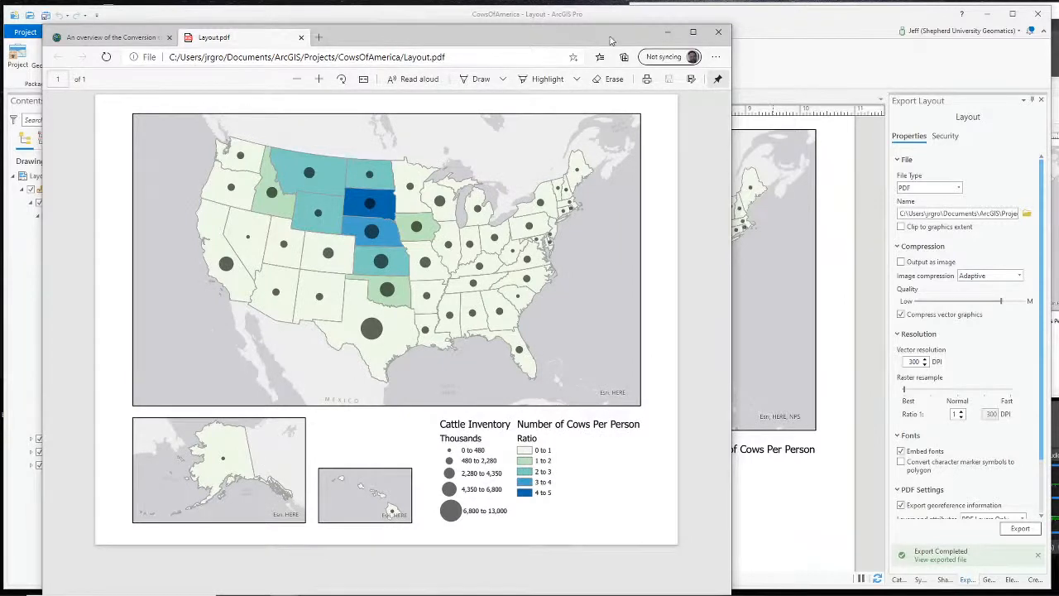
left_click_drag(610, 40, 780, 21)
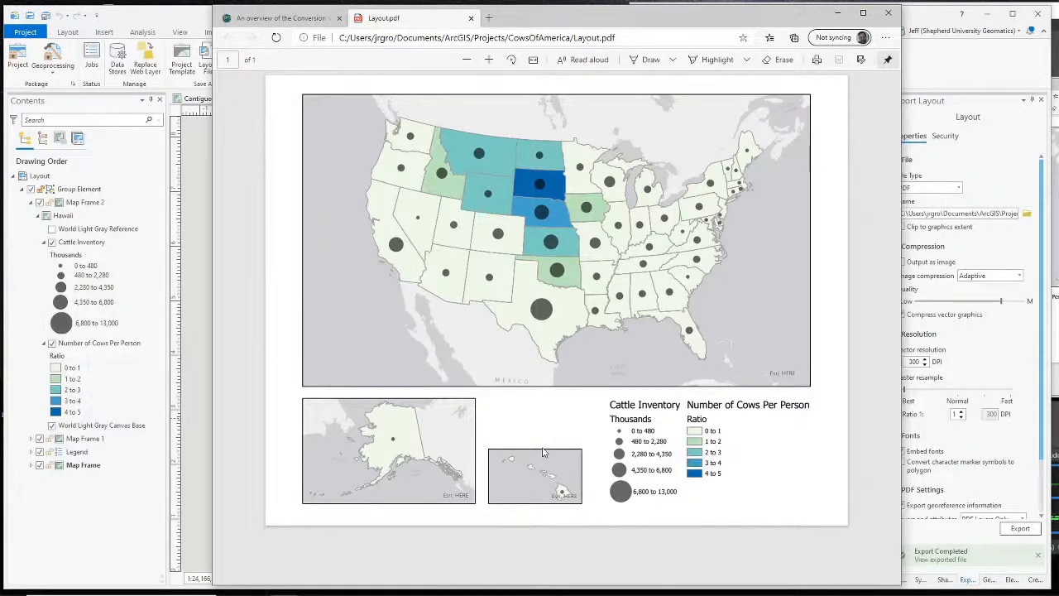
key("alt+Tab")
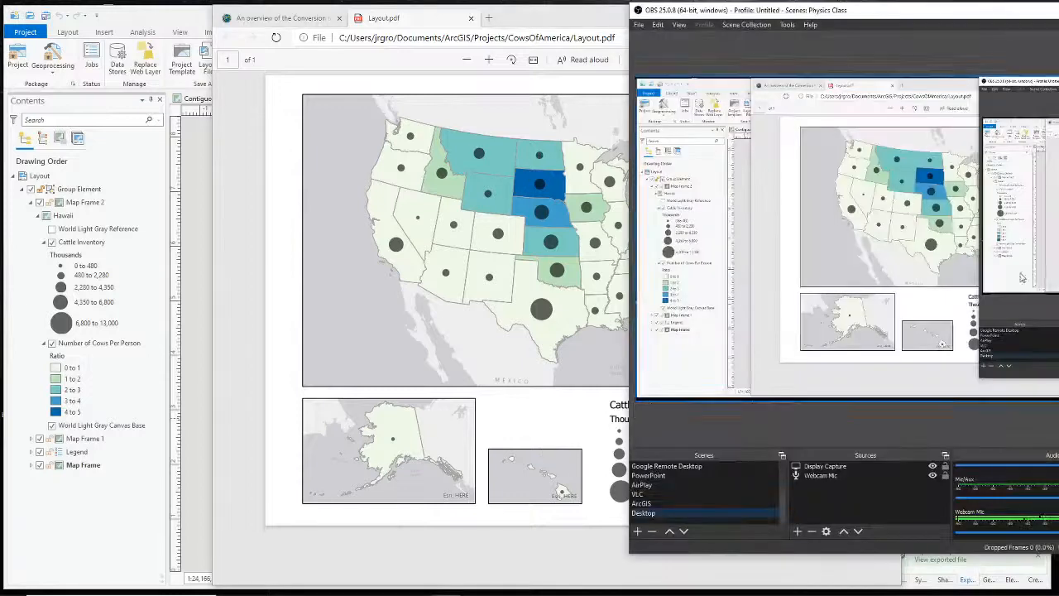
left_click(678, 477)
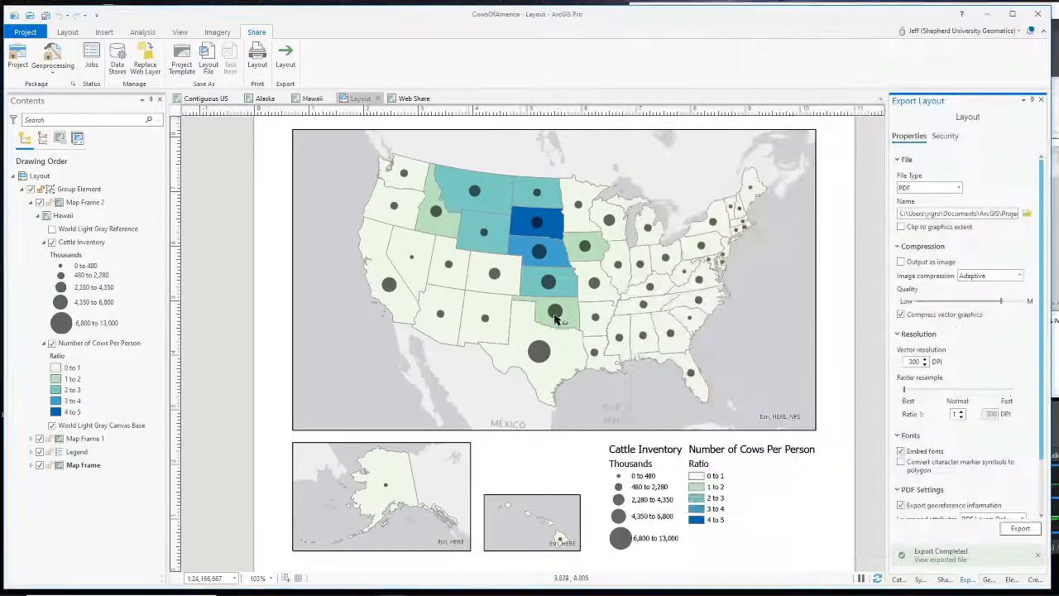
Switch to the Contiguous US map and examine how Alaska and Hawaii appear alongside the lower states.
left_click(207, 100)
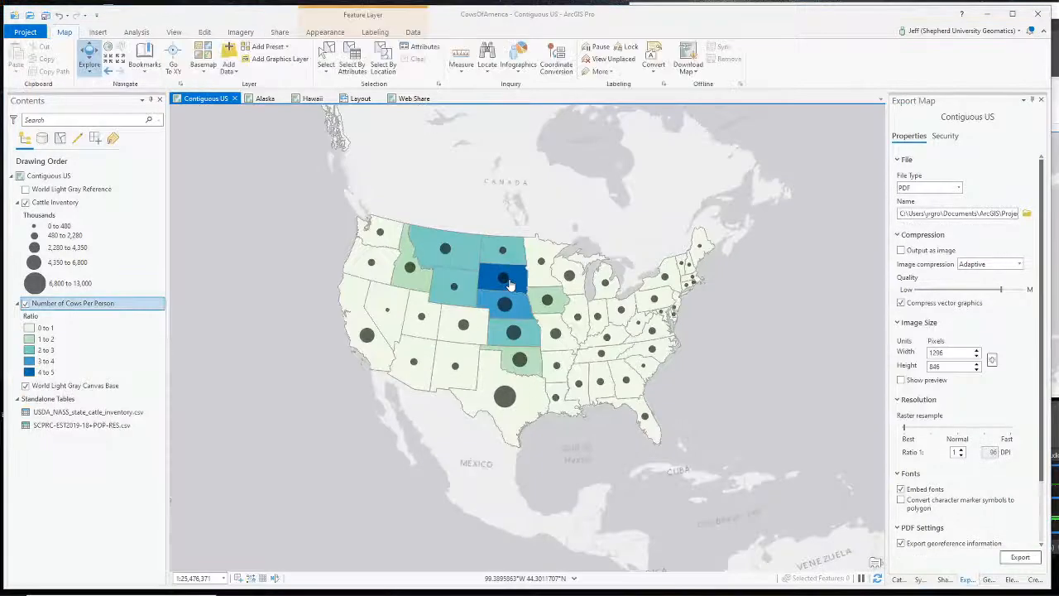
scroll(394, 254, "down", 4)
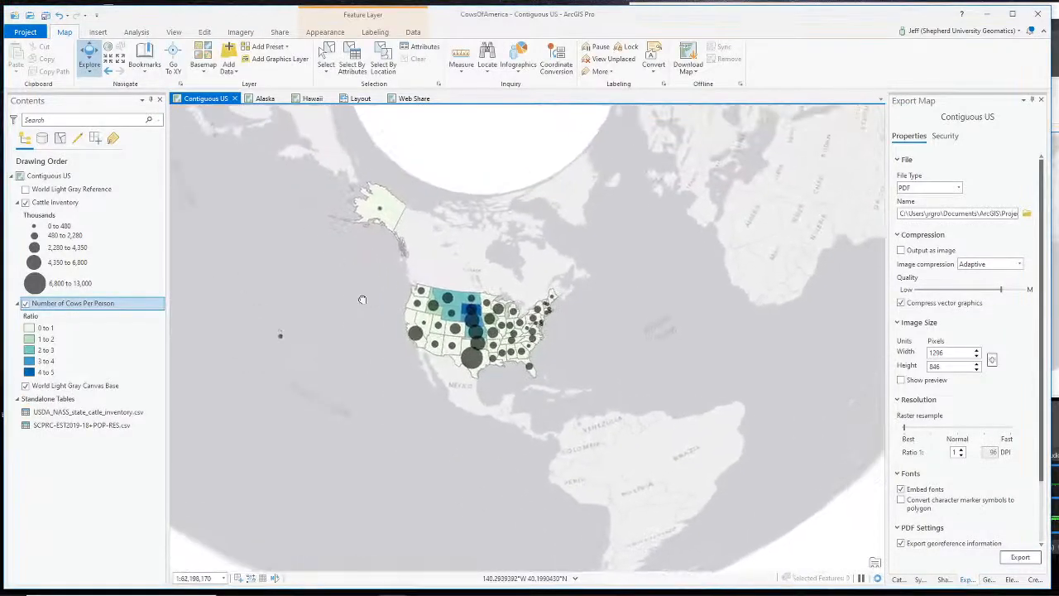
scroll(445, 308, "up", 4)
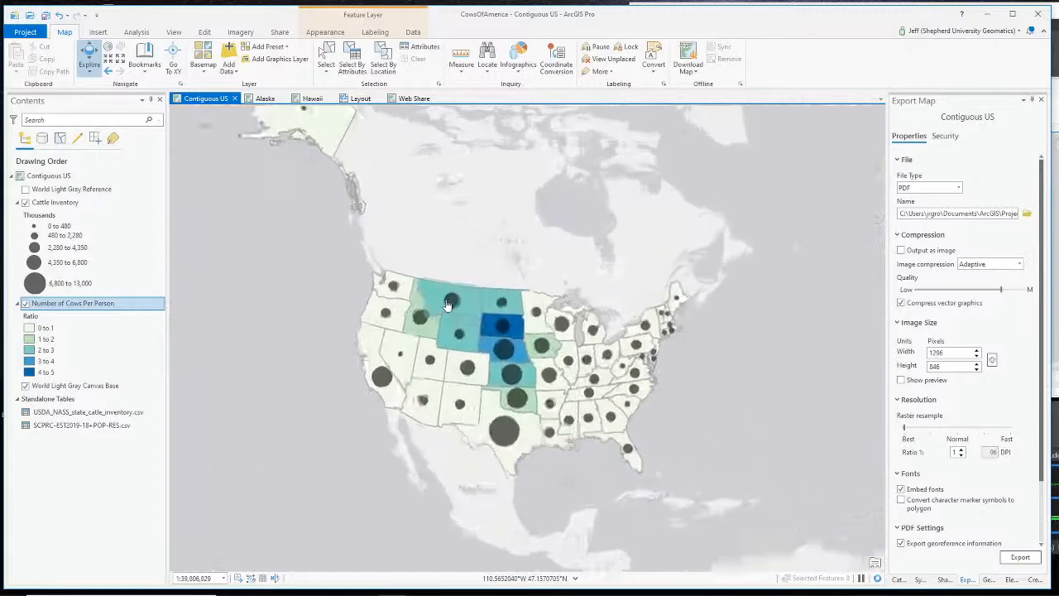
scroll(447, 304, "down", 2)
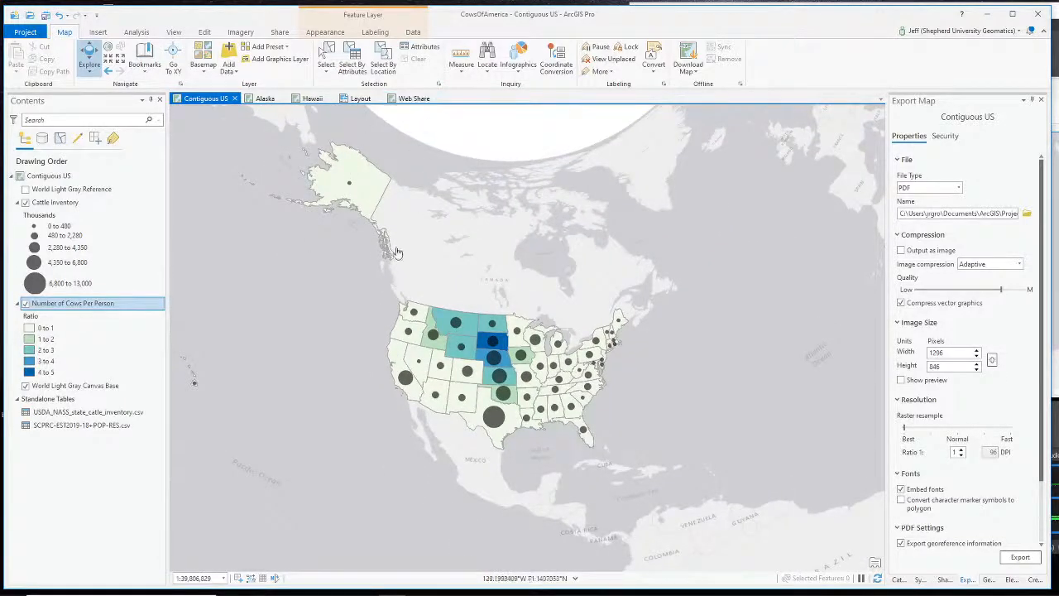
scroll(358, 311, "up", 2)
scroll(432, 313, "down", 2)
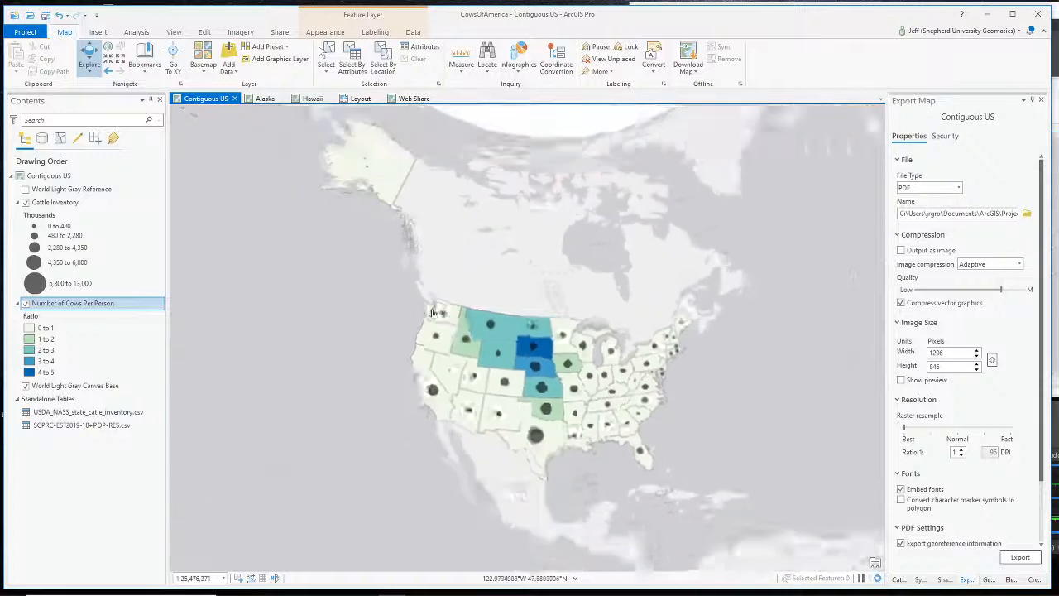
left_click(1056, 58)
scroll(669, 507, "up", 2)
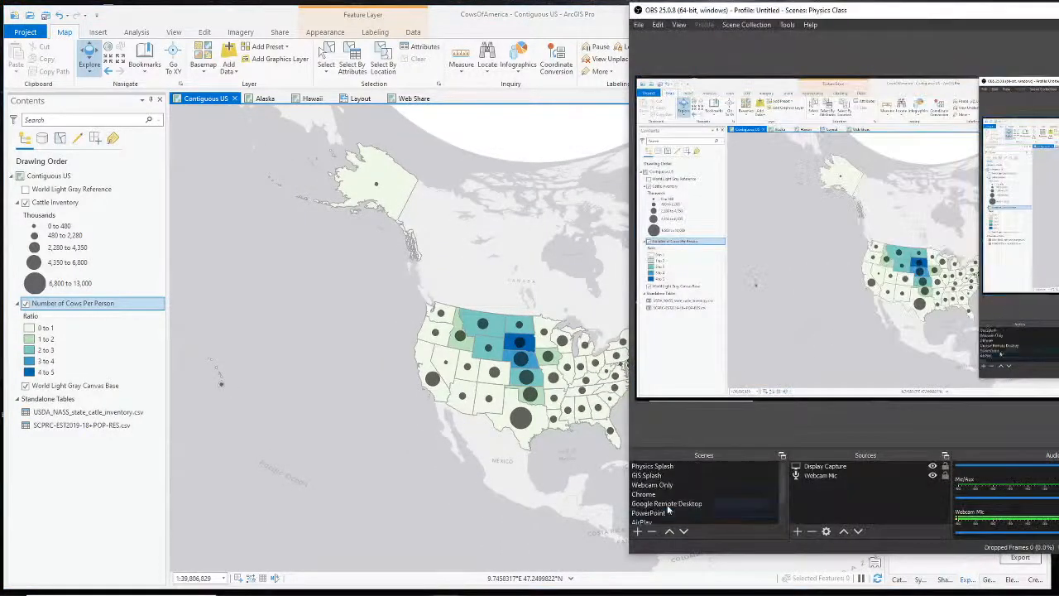
left_click(666, 479)
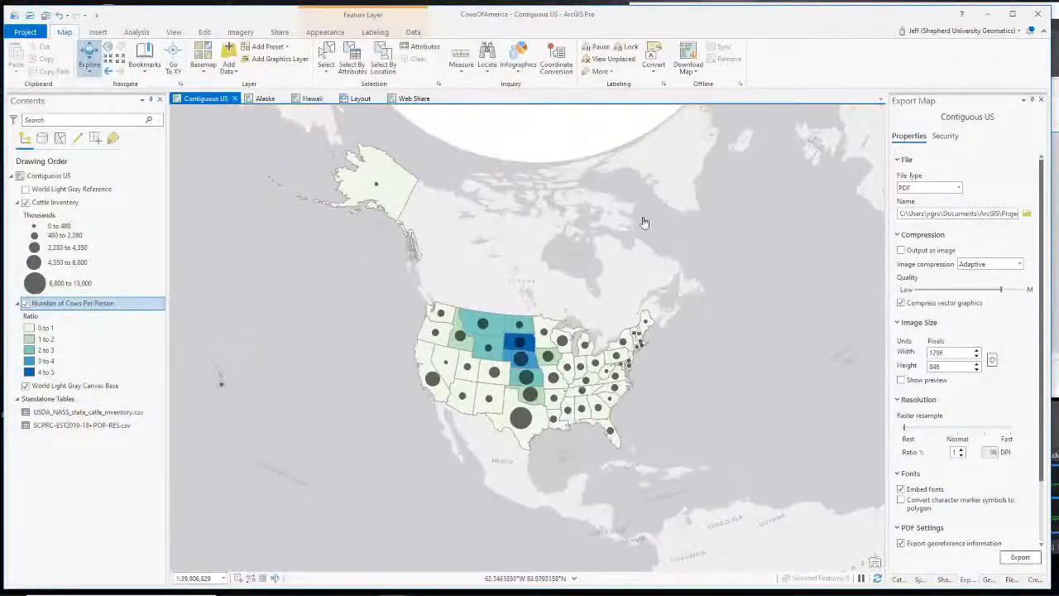
Close the map export settings and start sharing the Contiguous US map as a new web map.
left_click(1042, 100)
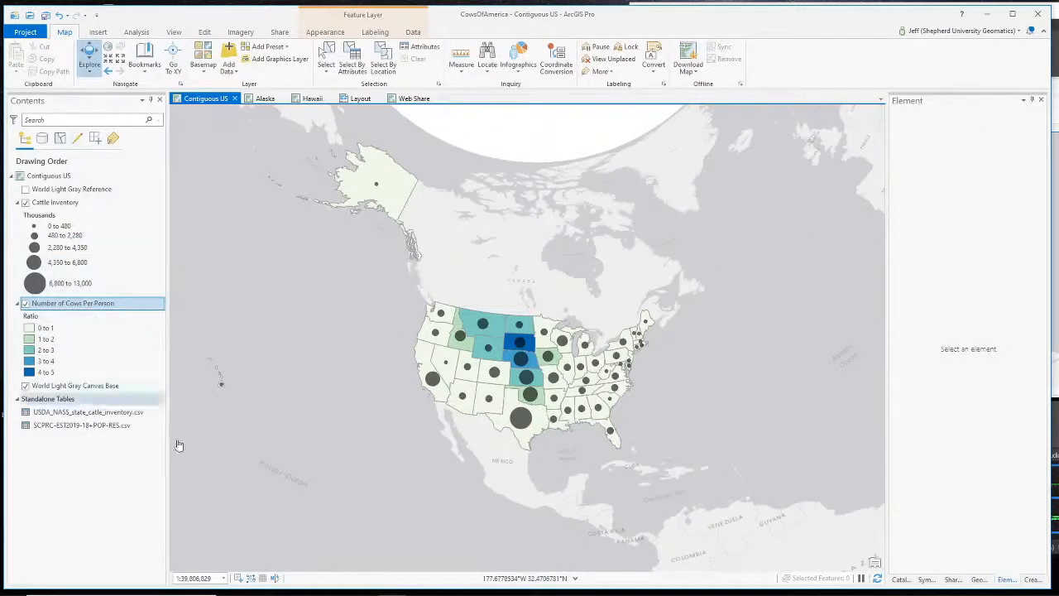
left_click(50, 176)
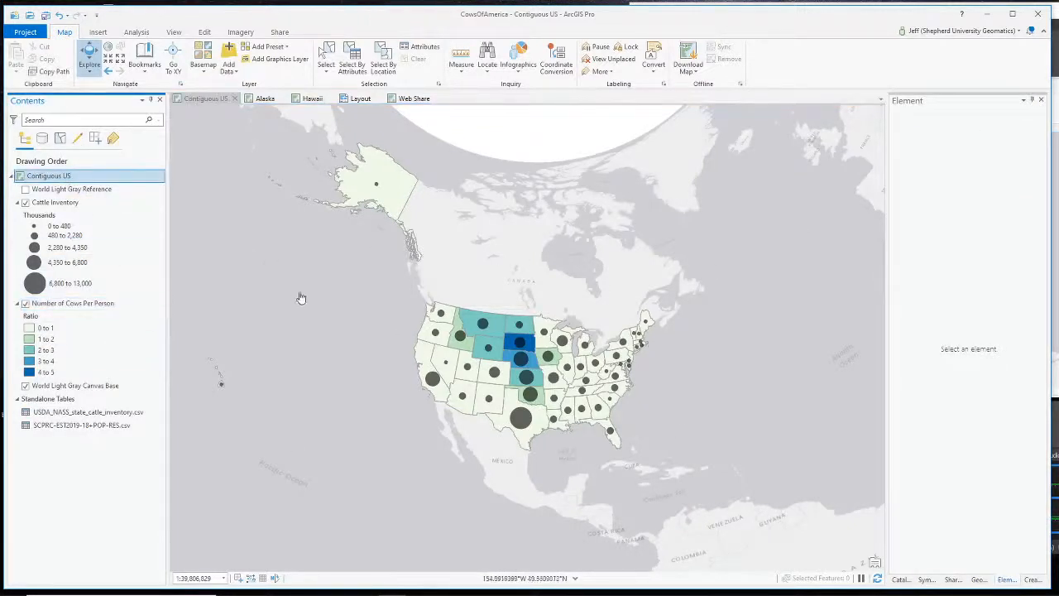
scroll(420, 342, "up", 2)
scroll(420, 342, "down", 3)
scroll(421, 341, "down", 2)
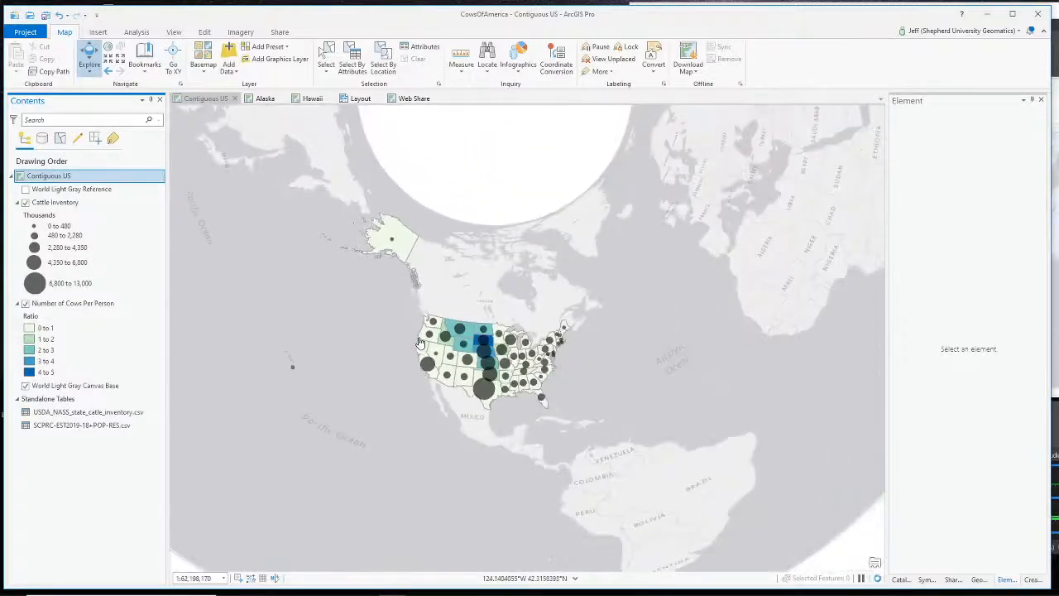
scroll(420, 342, "up", 2)
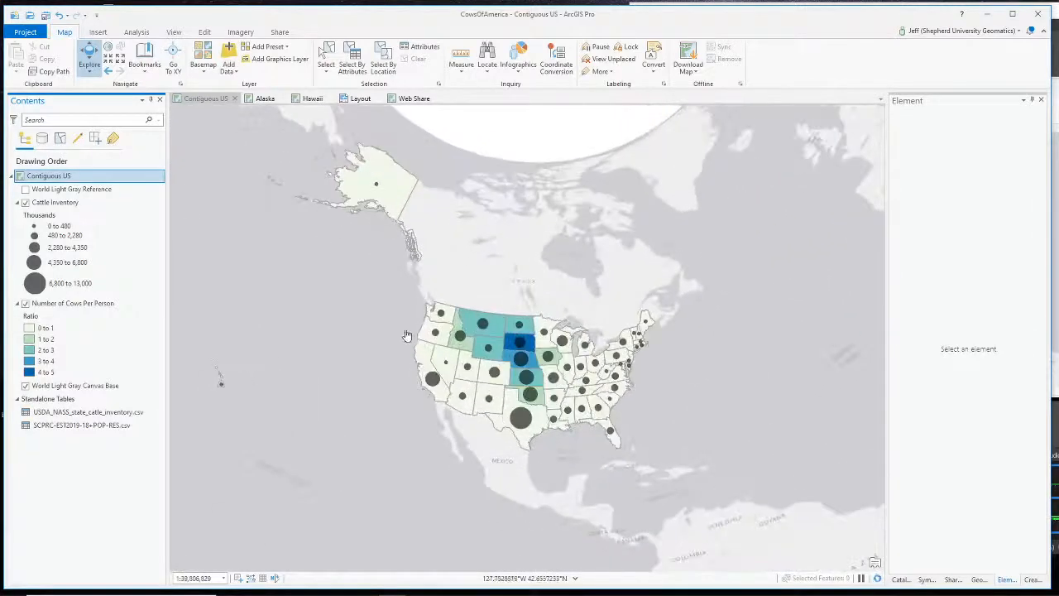
left_click(280, 33)
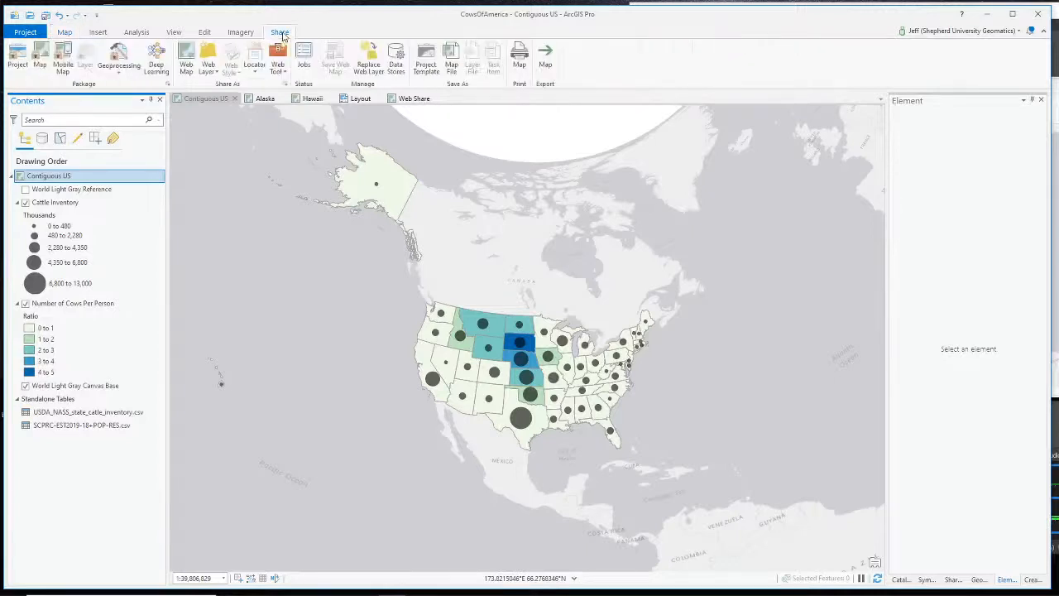
left_click(187, 64)
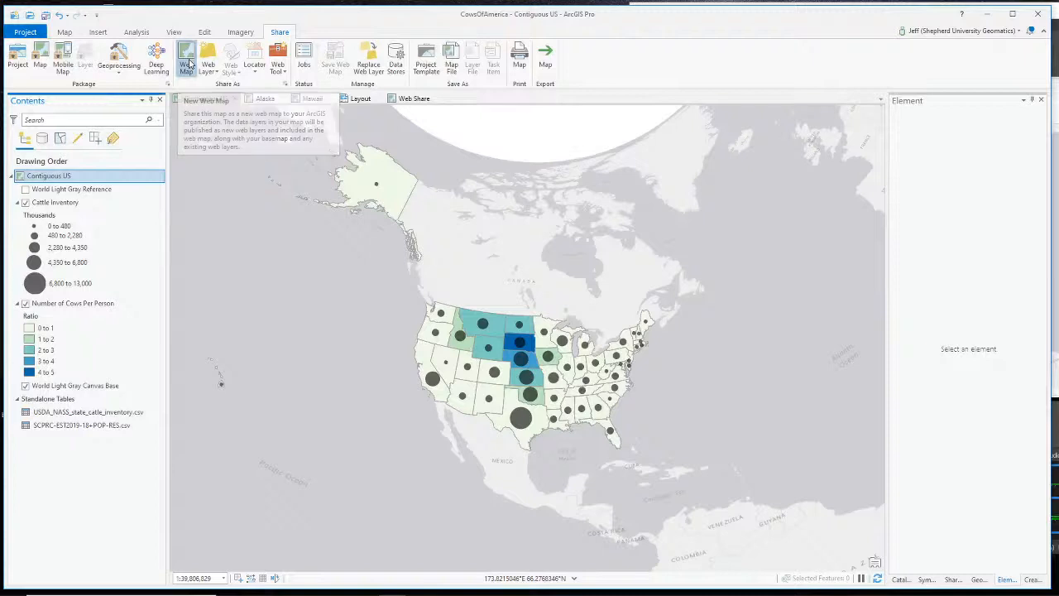
scroll(595, 199, "up", 1)
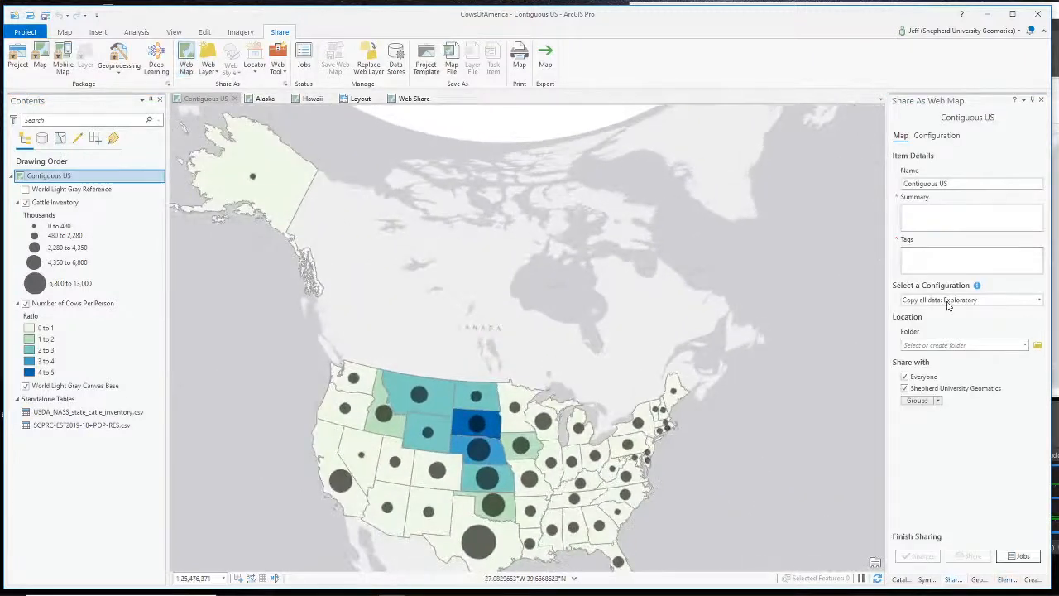
Name the web map "United States Cattle Inventory 2020".
double_click(960, 183)
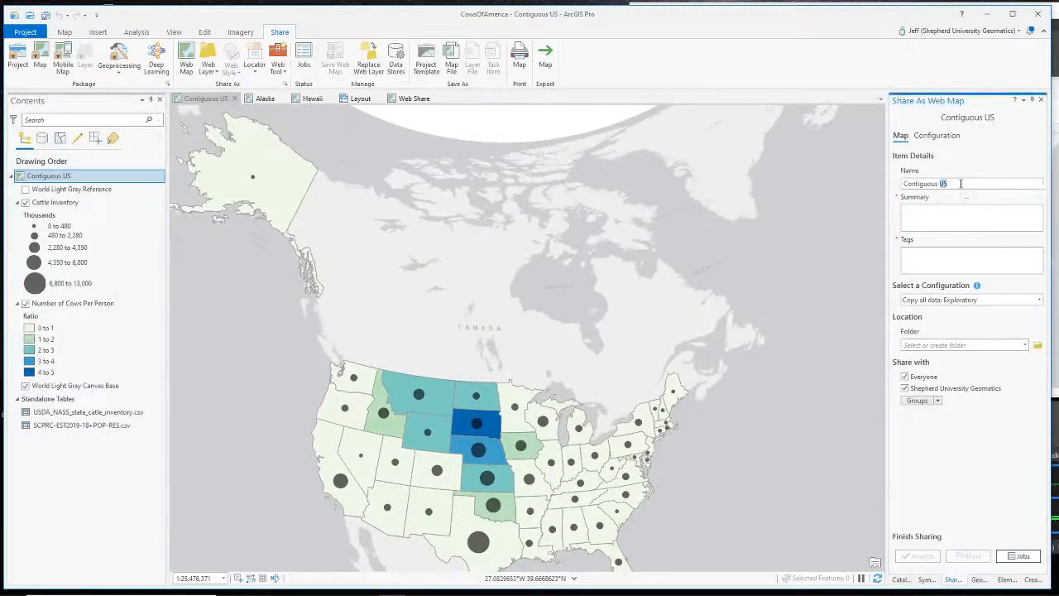
left_click_drag(1011, 183, 904, 184)
type("US")
type("ited States Cattle Inve")
key("BackSpace")
key("BackSpace")
key("BackSpace")
type("e Inv")
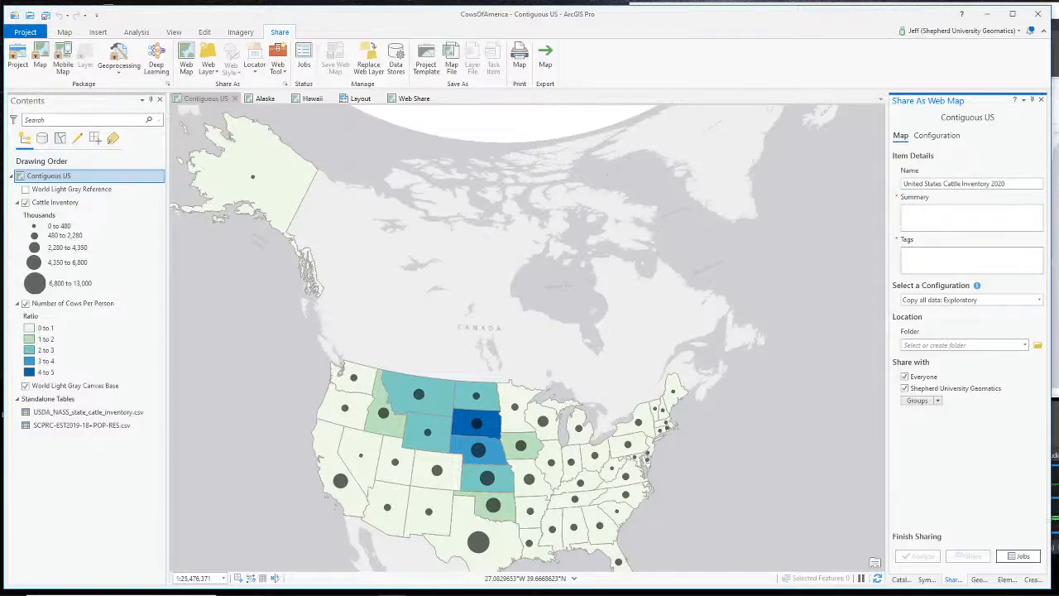
Enter the summary "An inventory of the number of cattle including calves in each of the 50 United States in January 2020".
type("A")
type("attle")
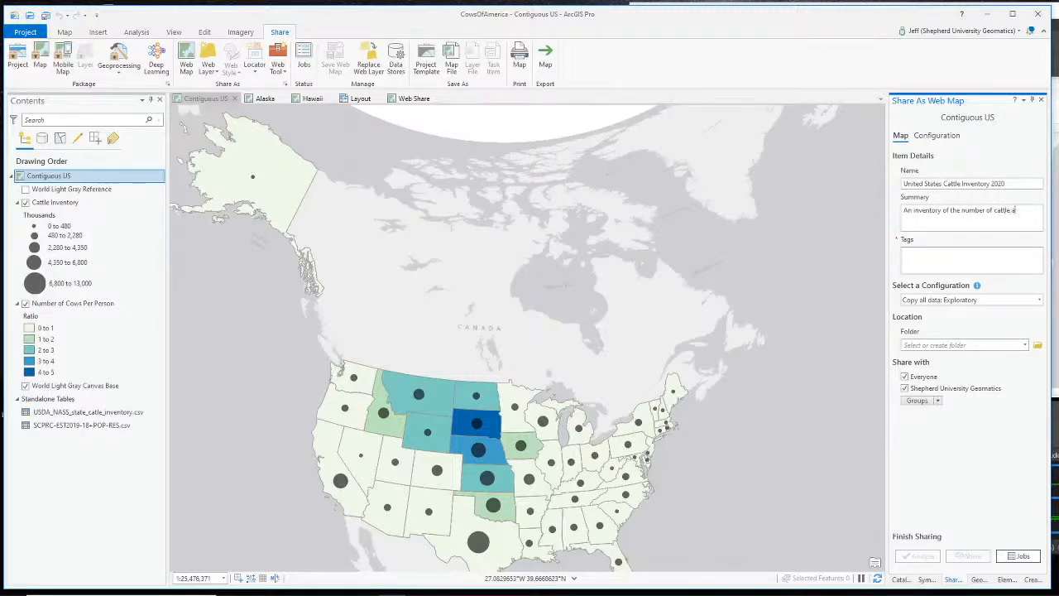
type(" including calv")
type("in each of the 50 United States.")
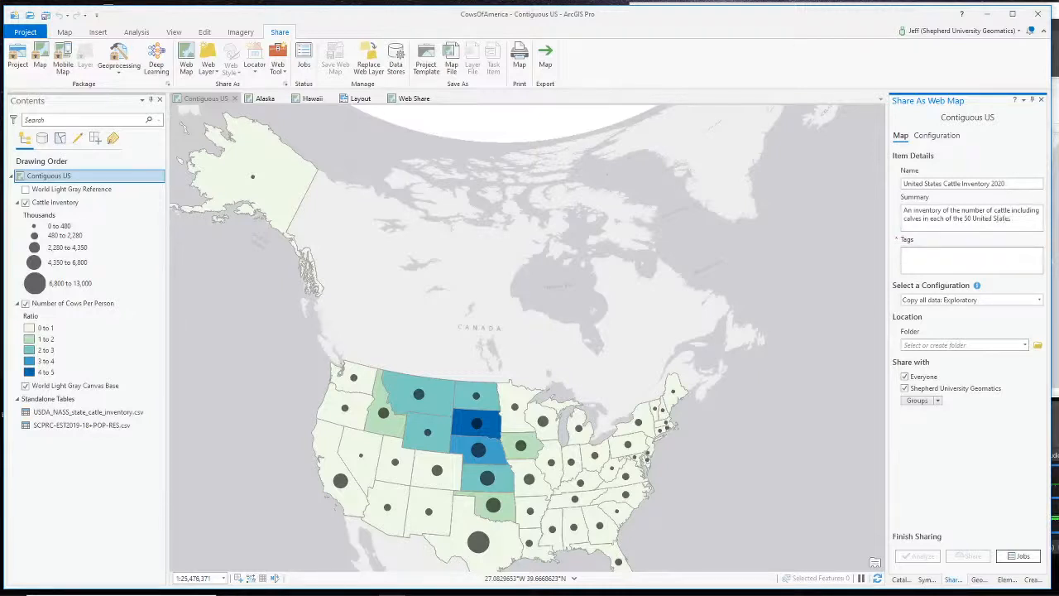
type(" for")
key("BackSpace")
key("BackSpace")
key("BackSpace")
type("in January 2020")
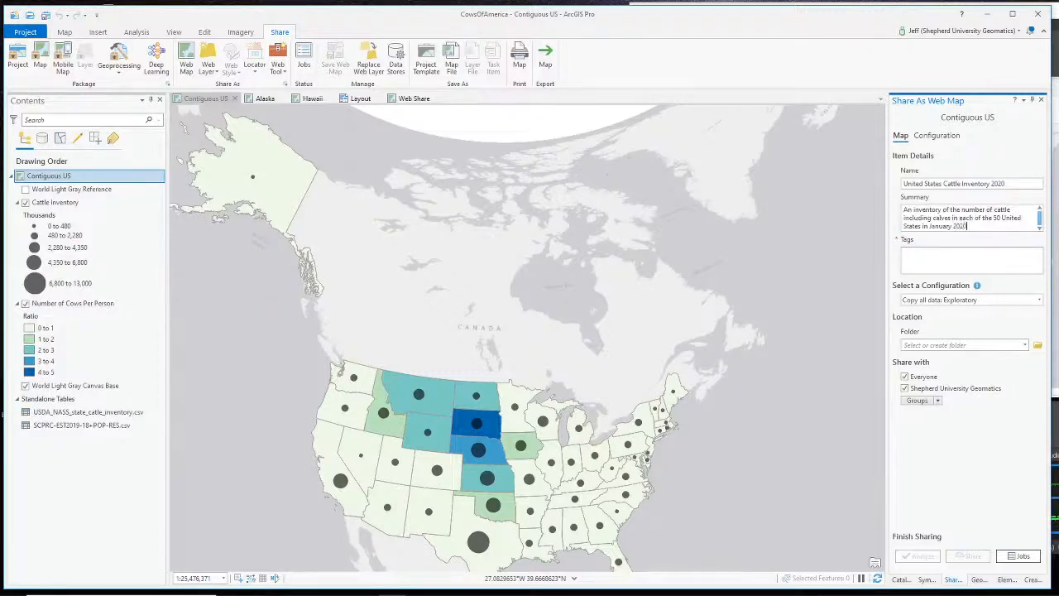
Extend the summary with "The ratio of cattle to people is also shown using 2019 population estimates from the US Census Bureau.".
type(", ")
type("The ratio of co")
type("ttle to people")
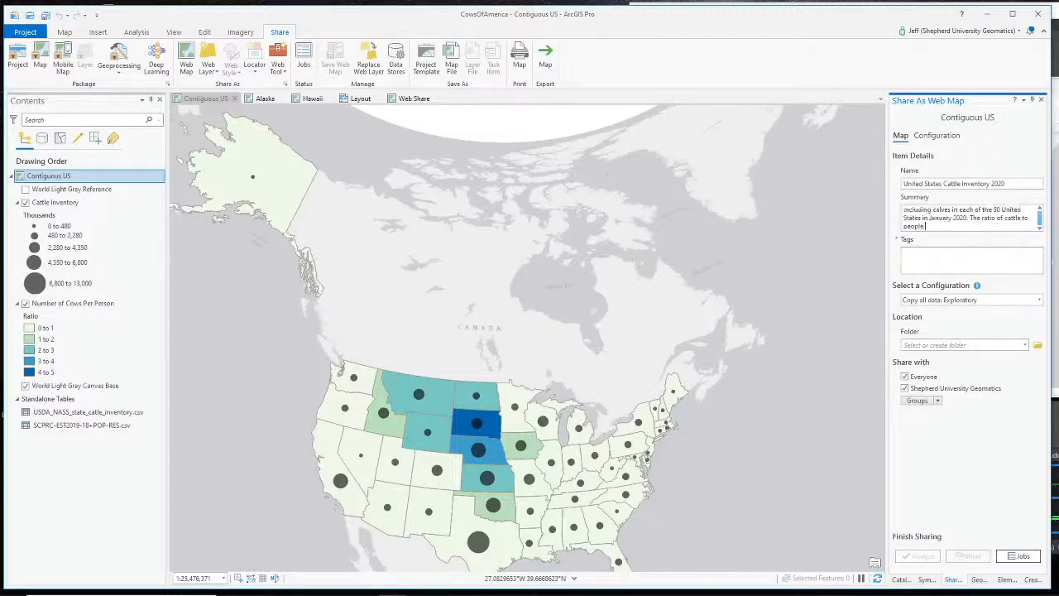
type(" is also shown using population data from the U")
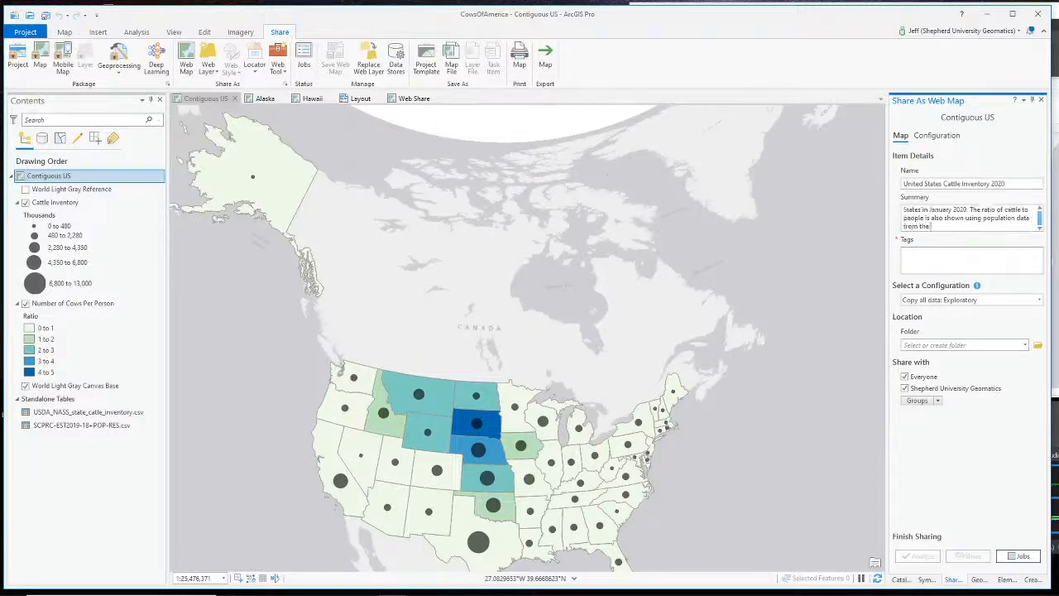
left_click(984, 220)
type("2019")
left_click_drag(906, 227, 957, 230)
type("estimates from th")
key("BackSpace")
type("ureau.")
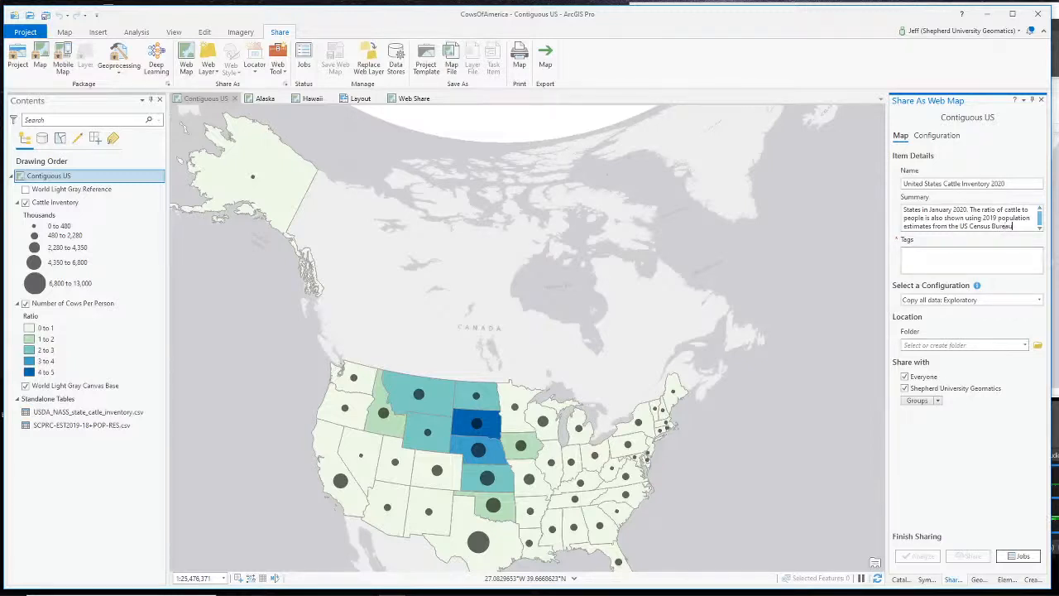
Add the tag "cattle" to the web map's item details.
left_click(925, 254)
type("cattle")
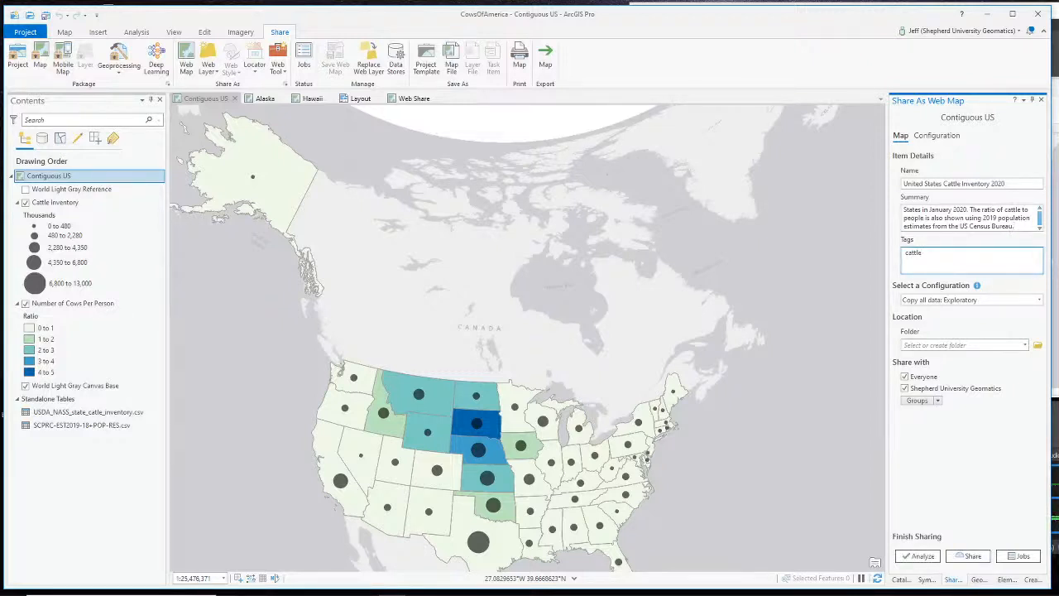
key("Return")
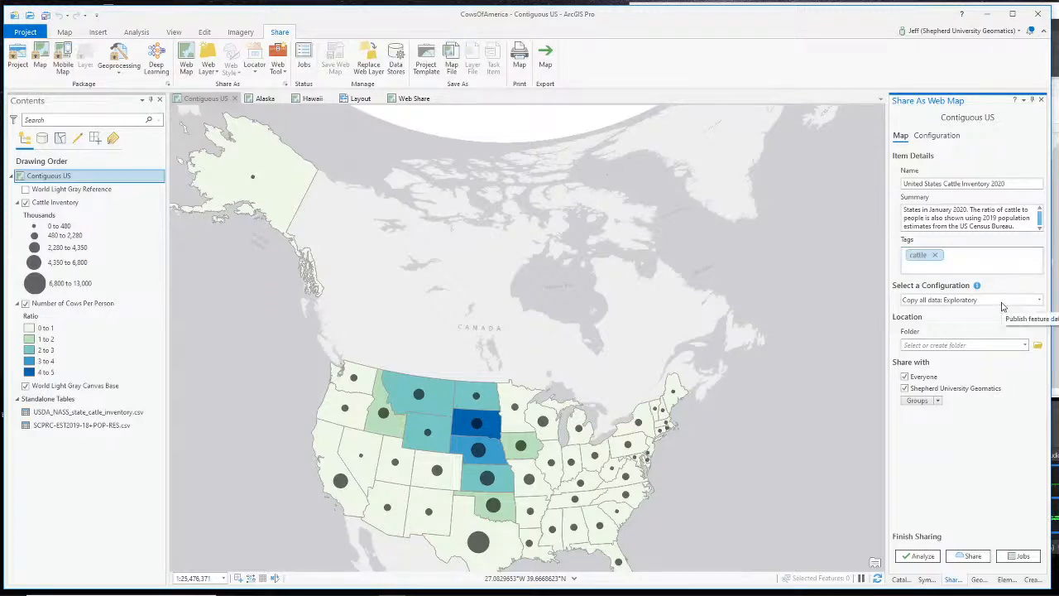
Examine the Exploratory, Editable and Visualization configurations available for copying all data to the web map.
left_click(1002, 306)
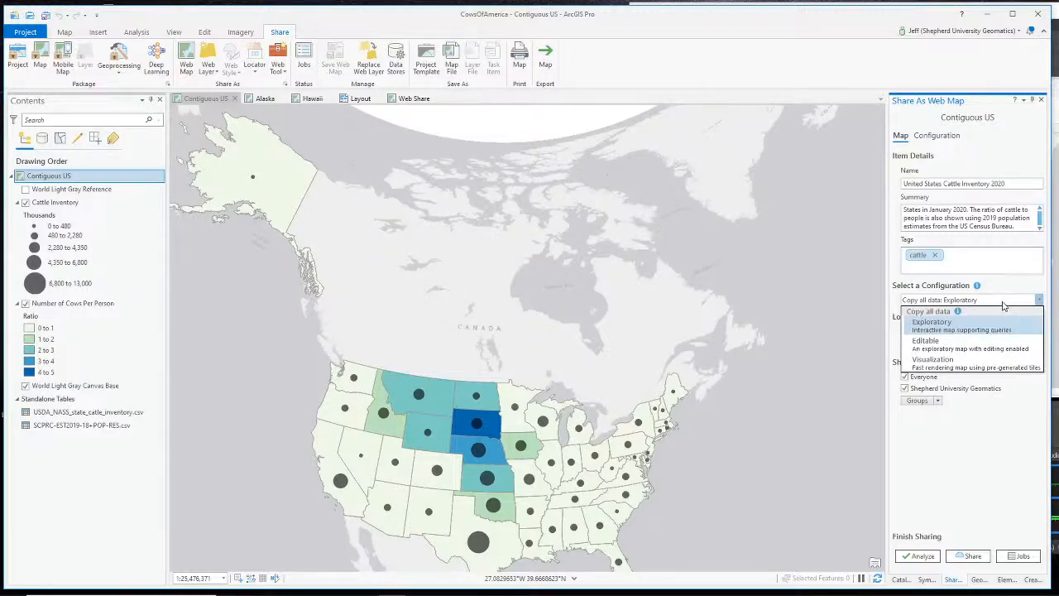
left_click(1003, 306)
left_click(993, 308)
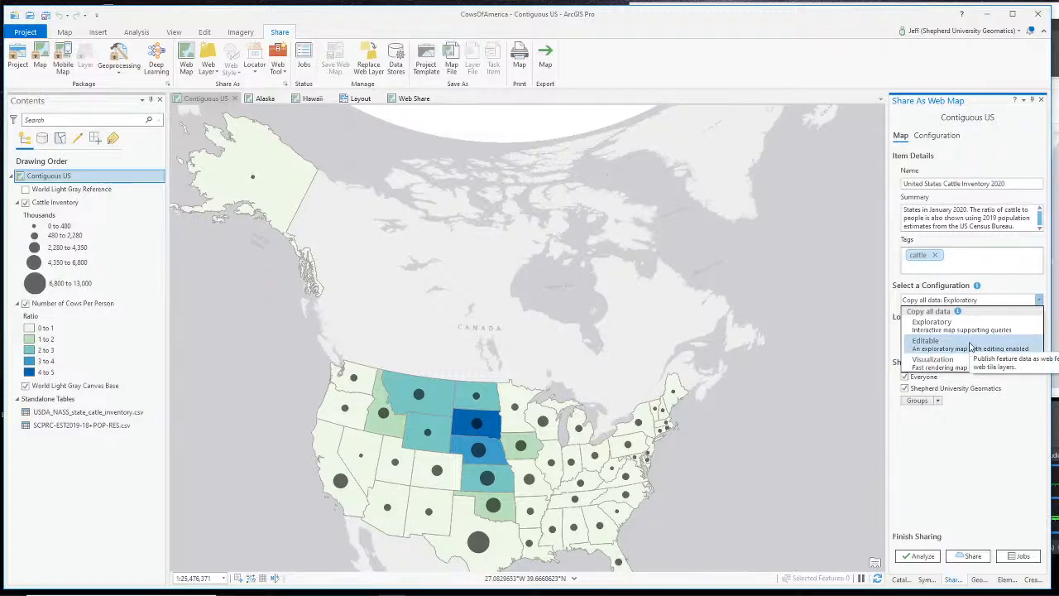
left_click(988, 445)
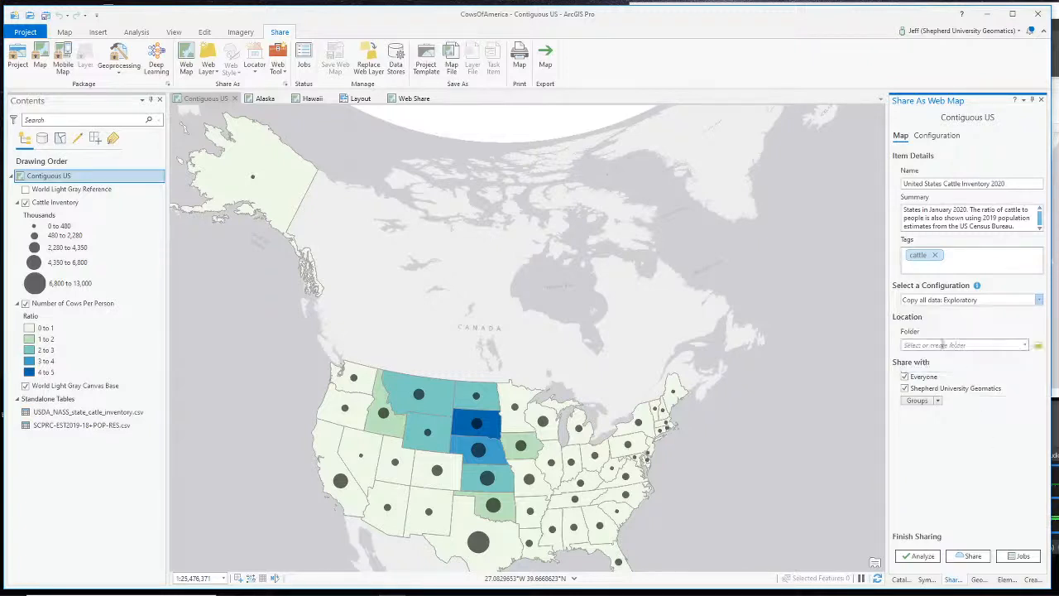
left_click(980, 301)
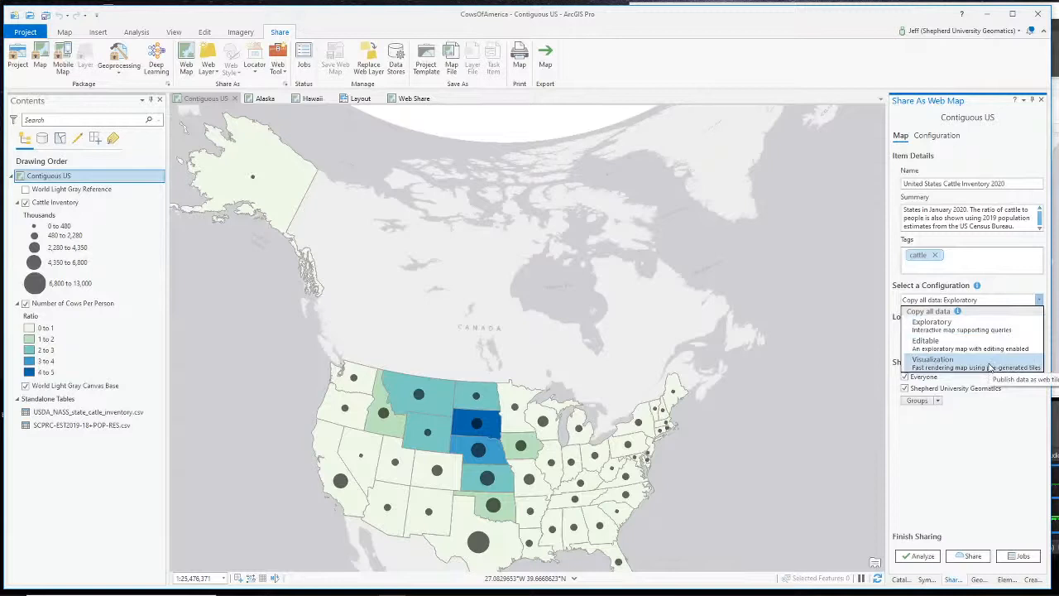
left_click(1011, 439)
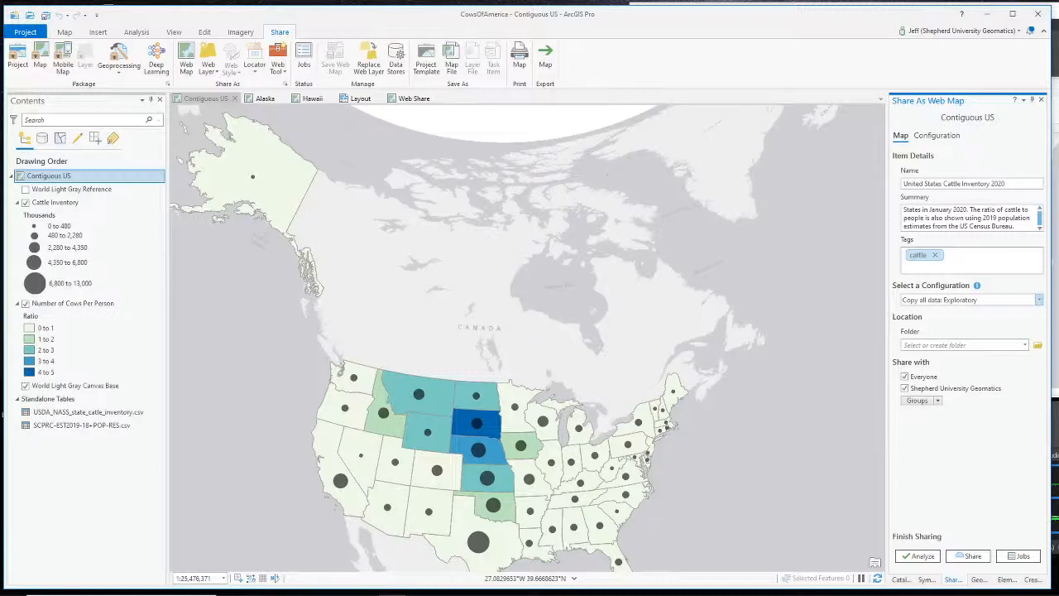
left_click(1015, 301)
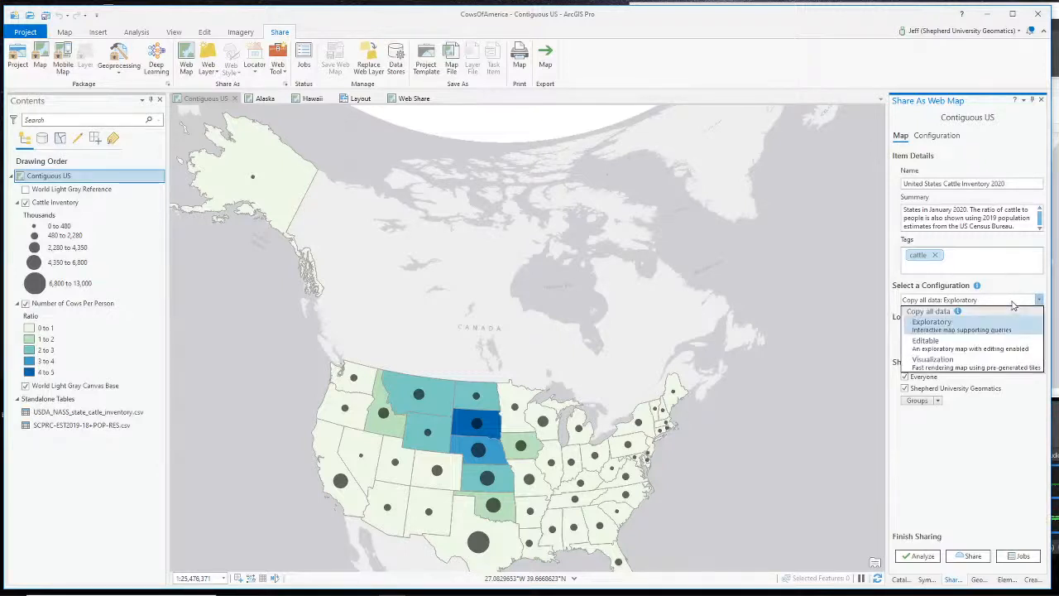
left_click(983, 439)
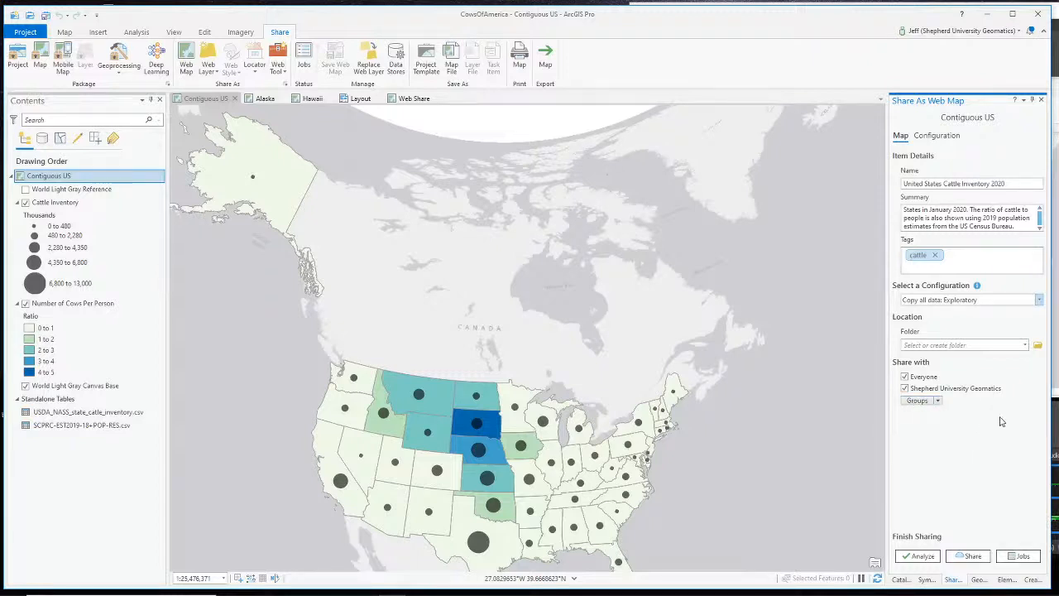
Set the web map configuration to Copy all data: Exploratory and store the item in the account's root folder.
left_click(985, 303)
left_click(989, 331)
left_click(1025, 344)
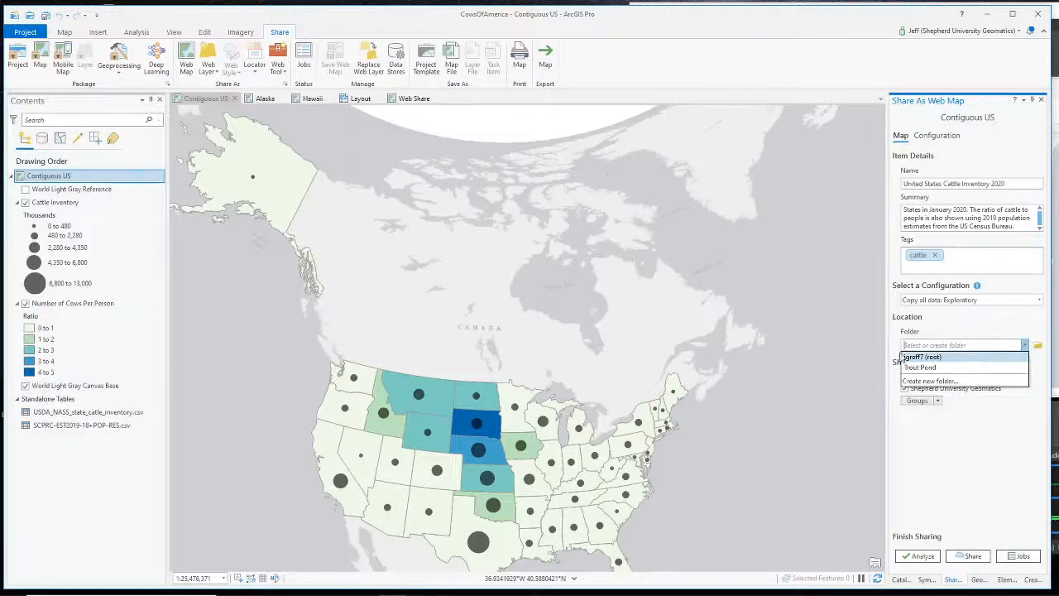
left_click(941, 361)
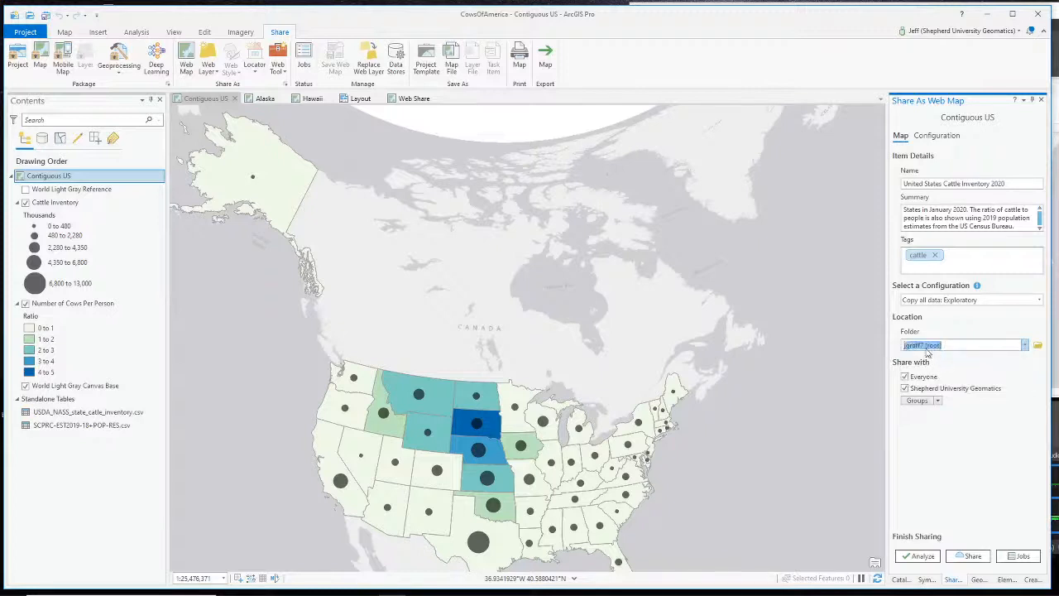
left_click(973, 446)
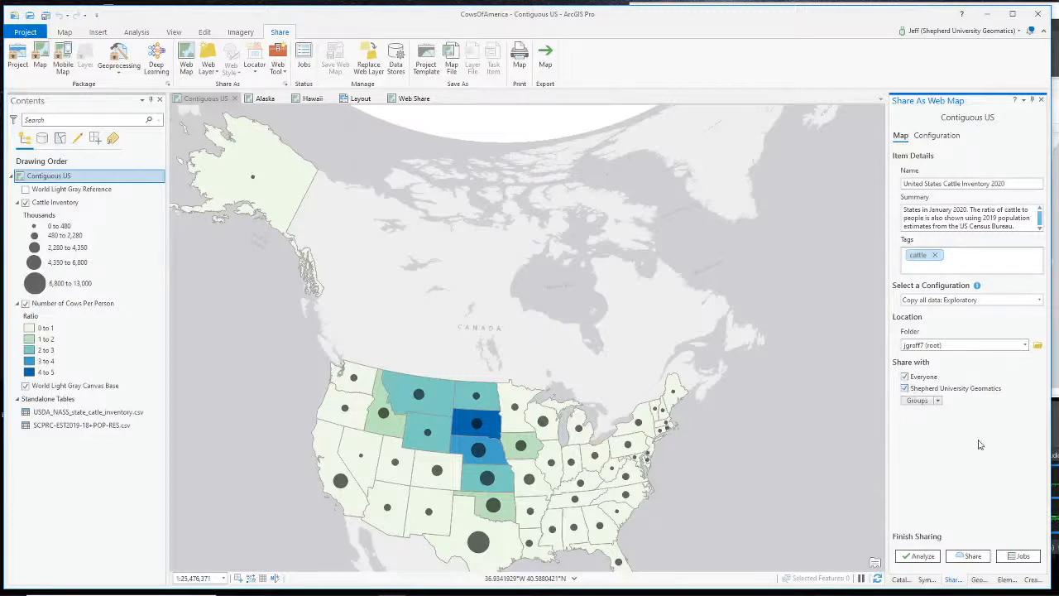
Analyze the web map for sharing problems and select the layer flagged for a missing feature template.
left_click(920, 556)
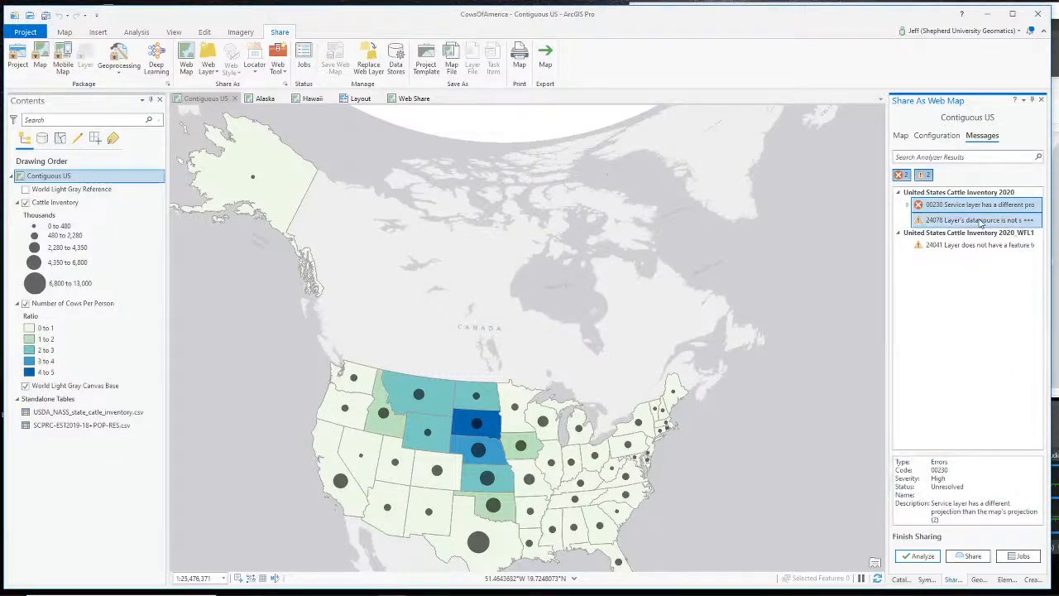
left_click(976, 246)
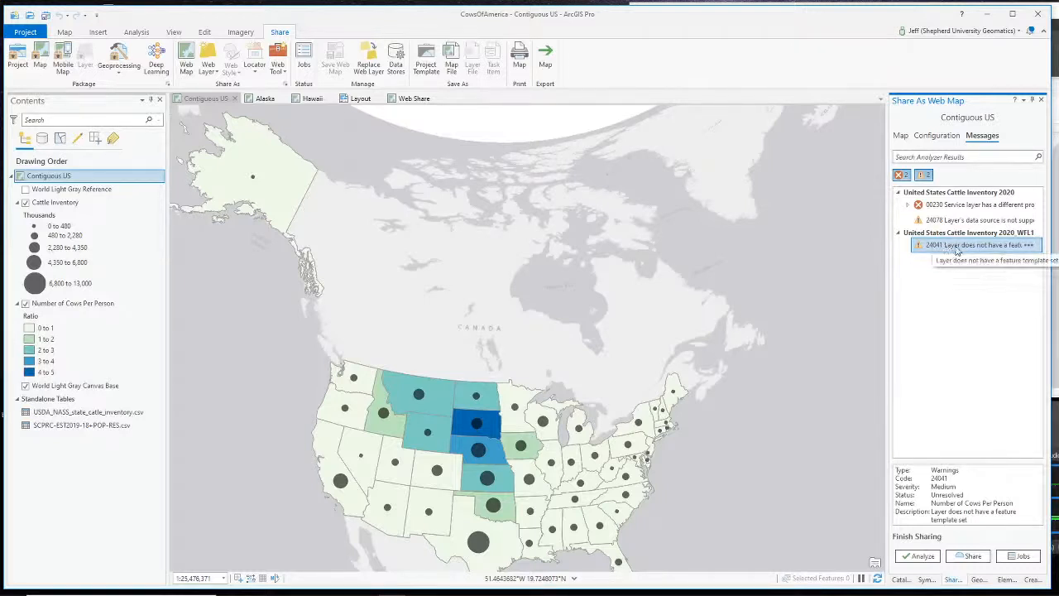
left_click(1032, 248)
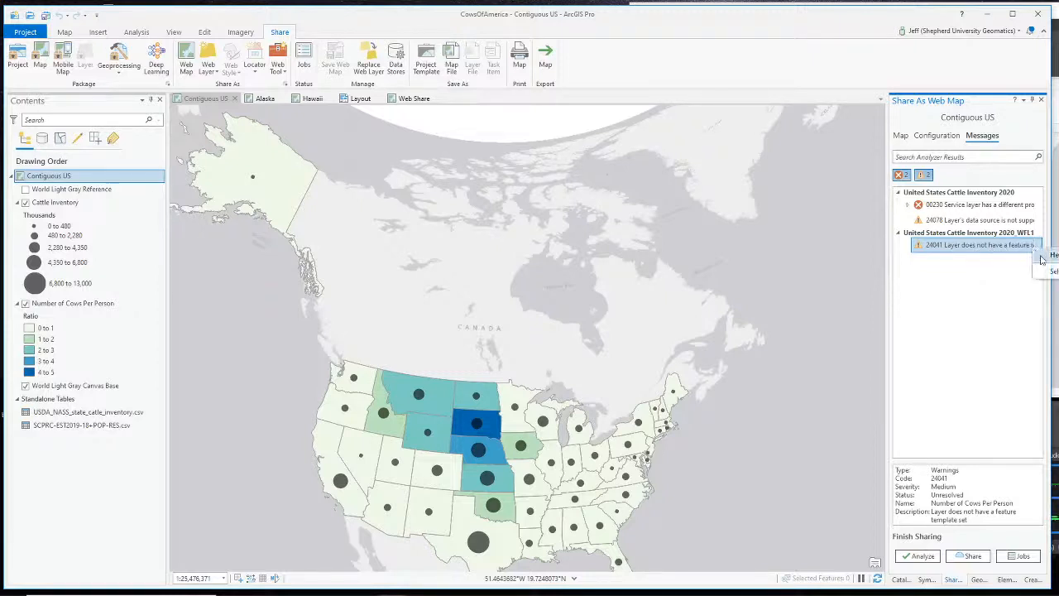
left_click(1049, 273)
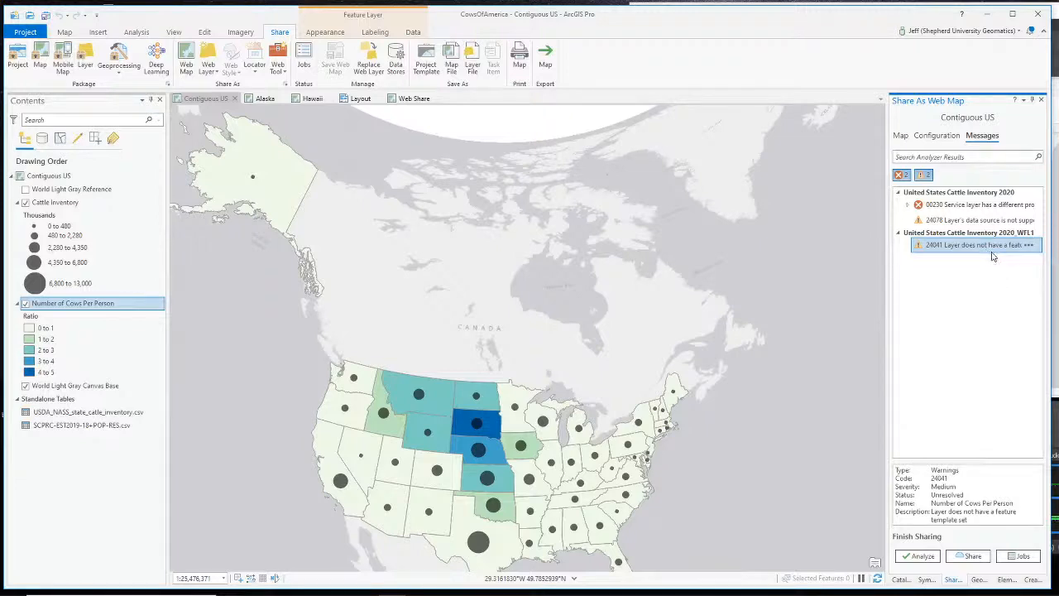
left_click(1055, 430)
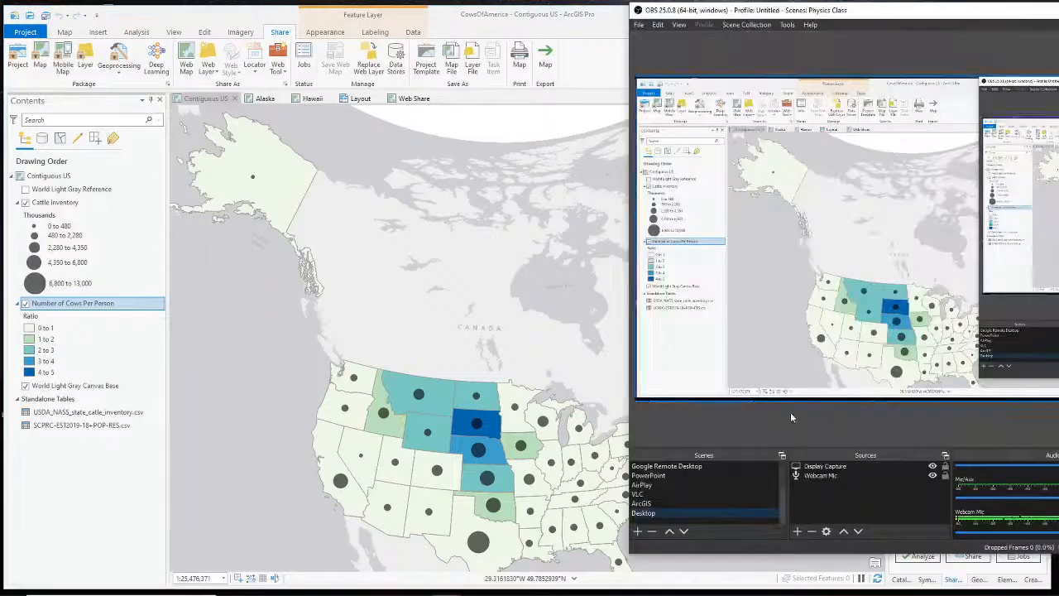
scroll(658, 492, "up", 2)
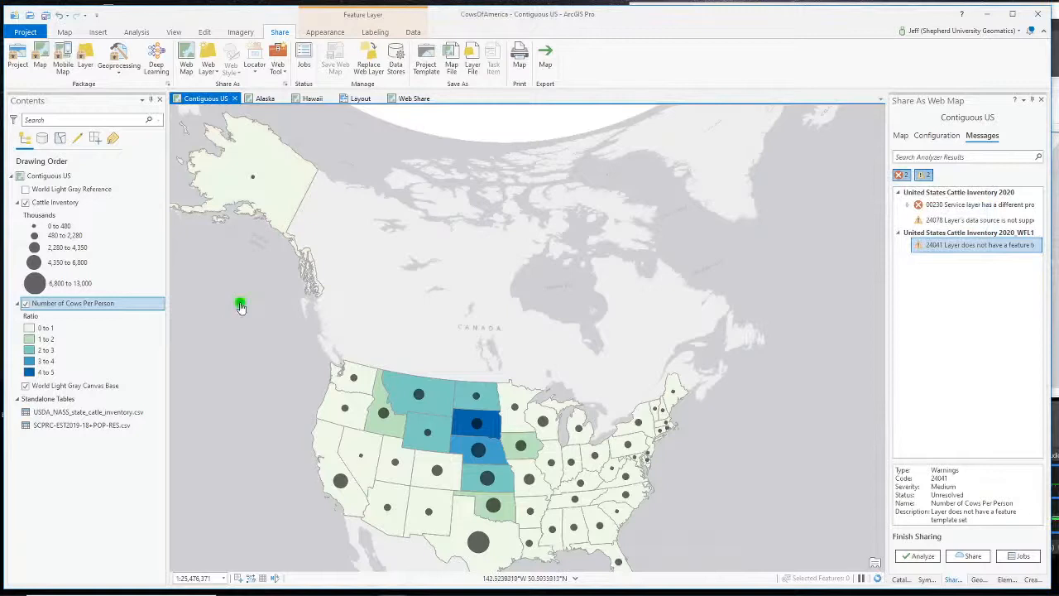
Create all feature templates for the Contiguous US map with Manage Templates, and return to the web map sharing settings.
left_click(206, 33)
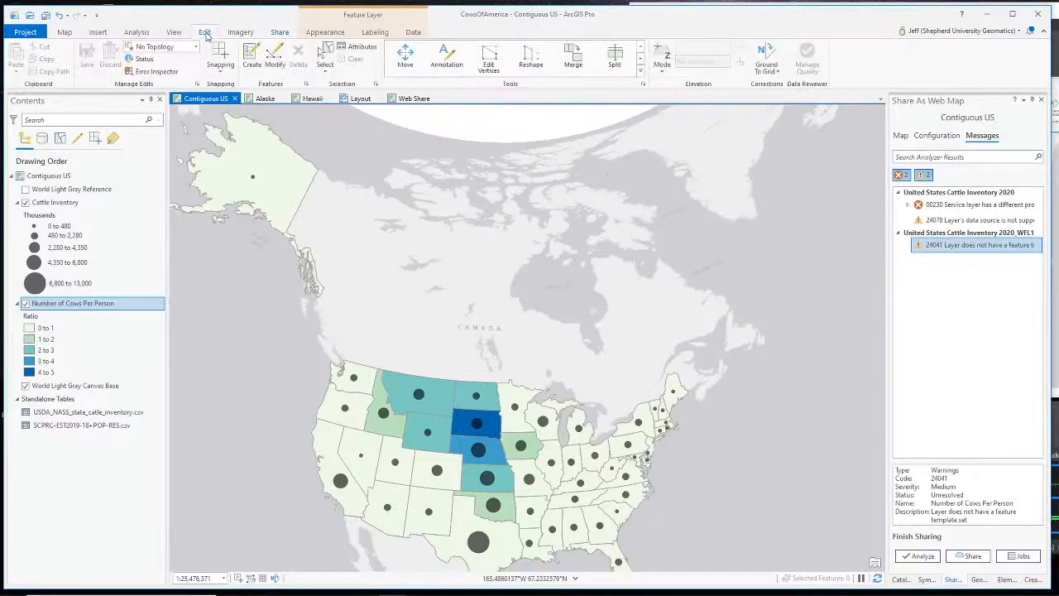
left_click(306, 86)
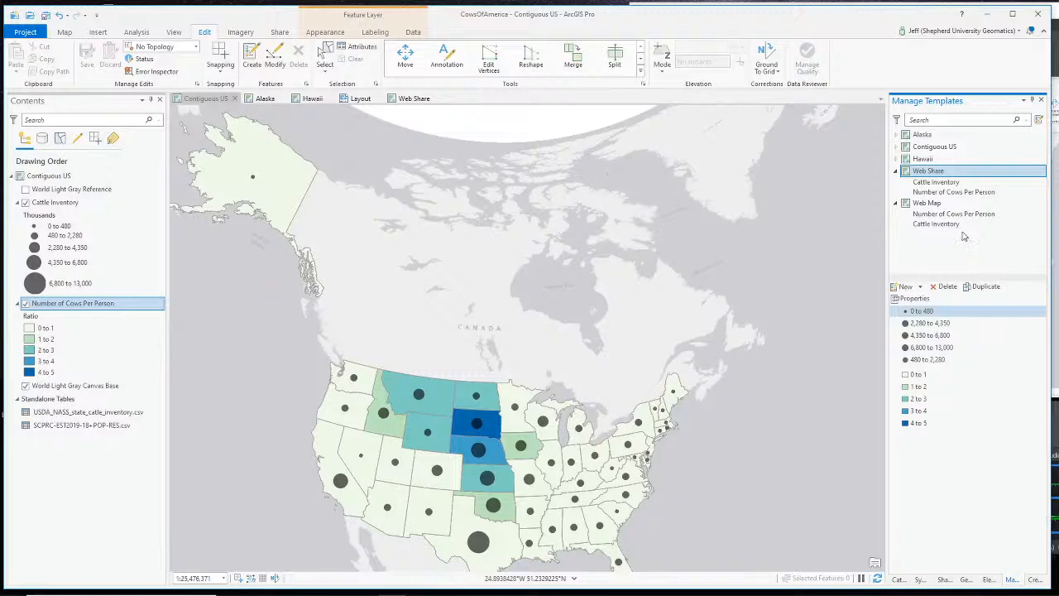
left_click(935, 148)
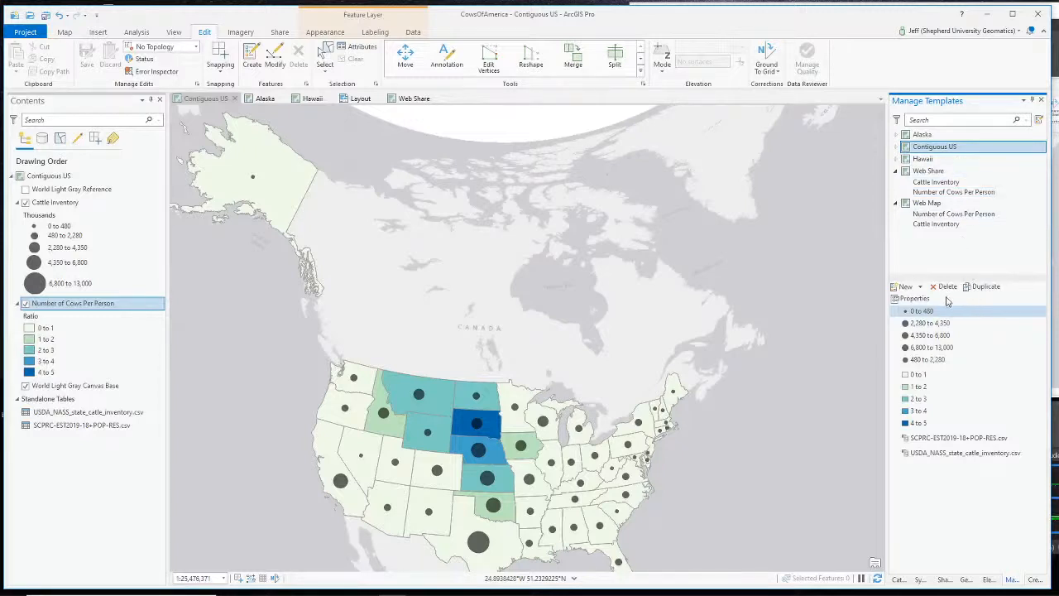
right_click(927, 150)
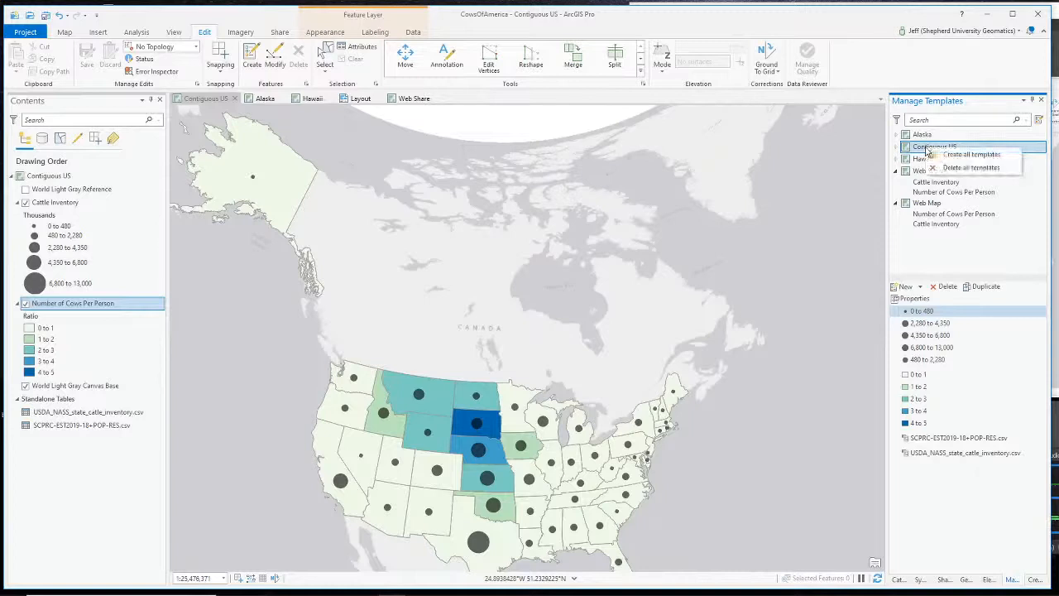
left_click(969, 156)
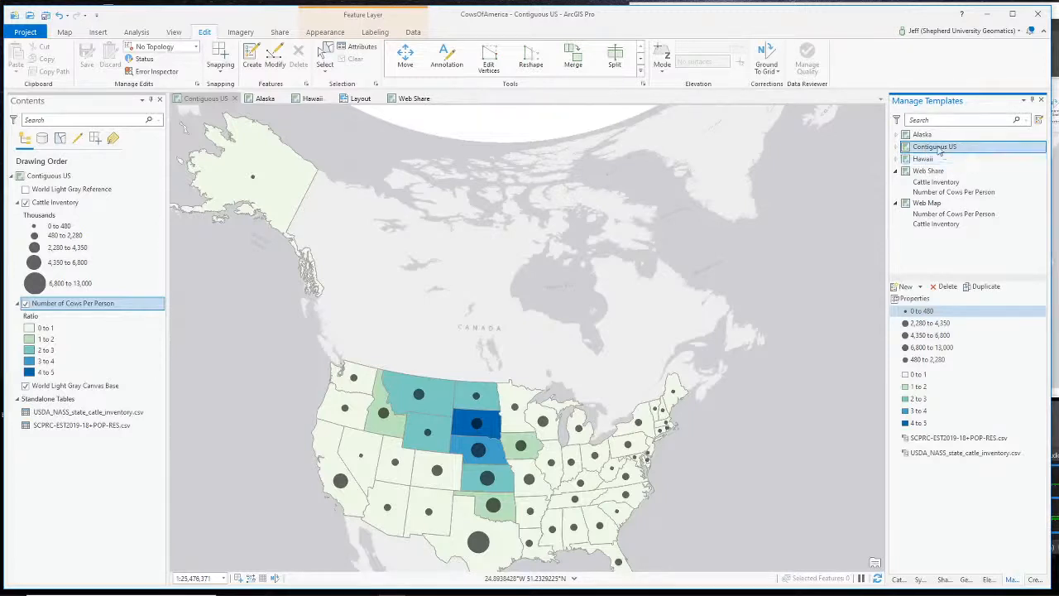
right_click(940, 150)
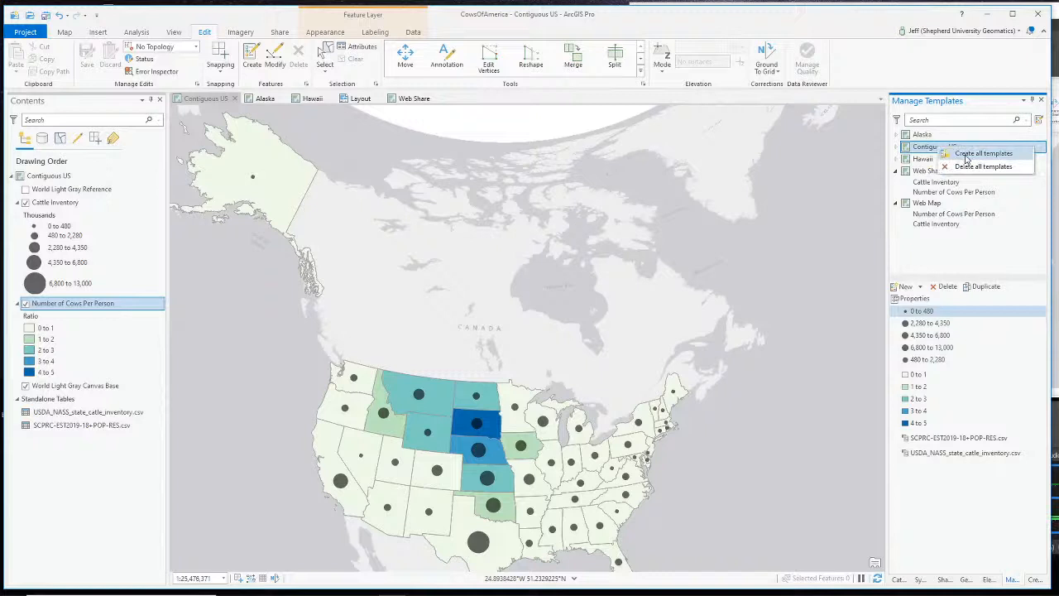
left_click(967, 157)
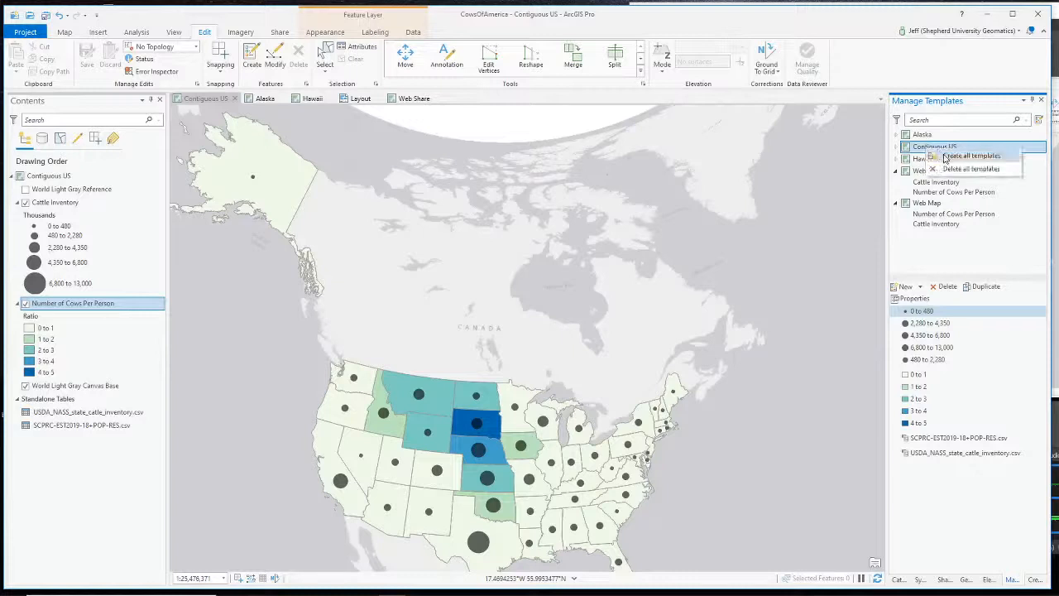
left_click(1040, 100)
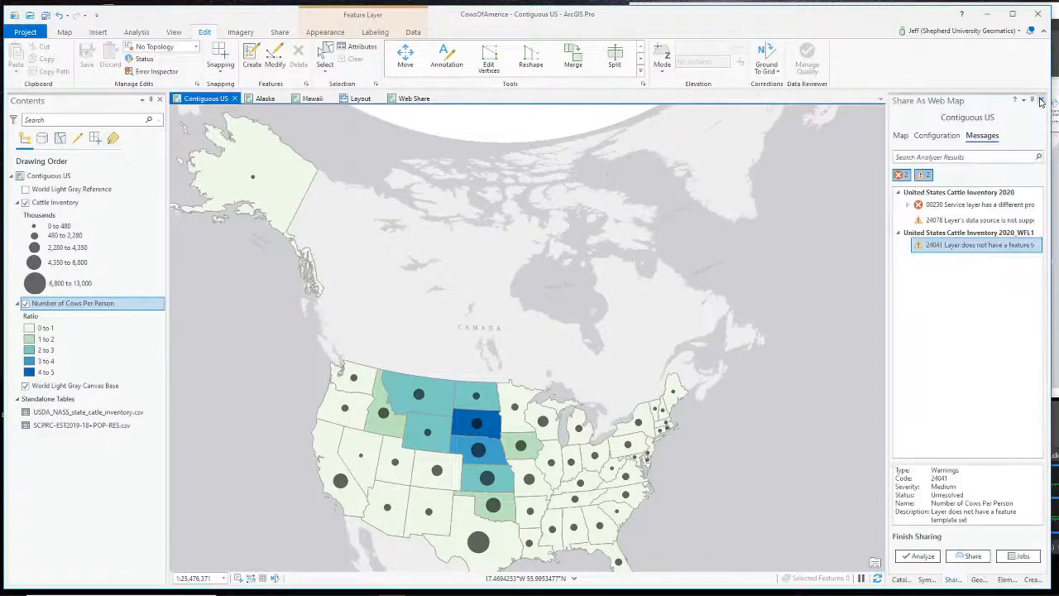
Analyze the web map again and select the layer flagged for an unsupported data source.
left_click(921, 556)
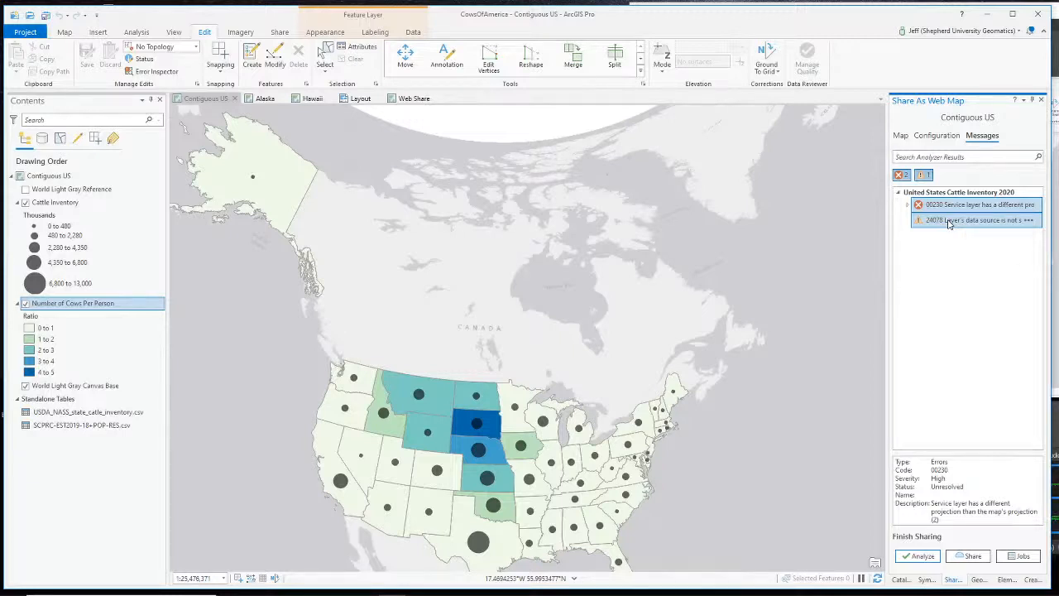
right_click(1041, 222)
left_click(1050, 245)
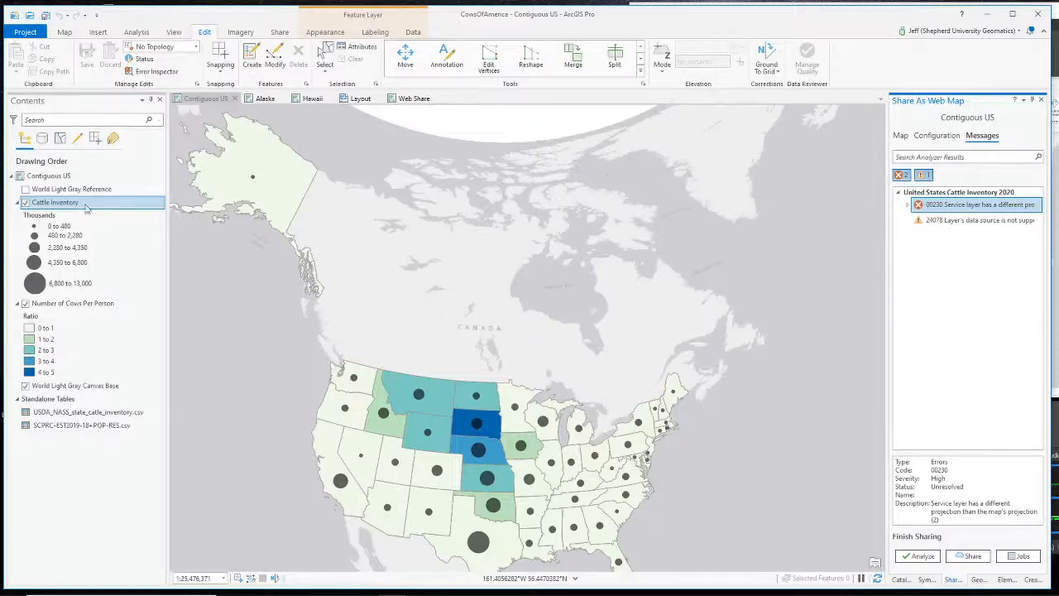
key("alt+Tab")
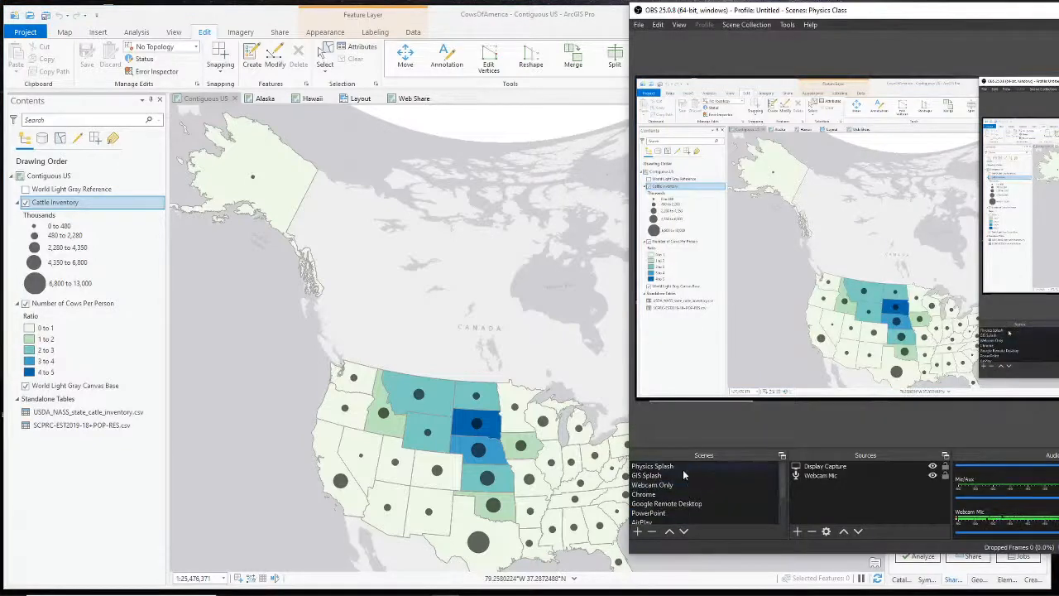
left_click(697, 486)
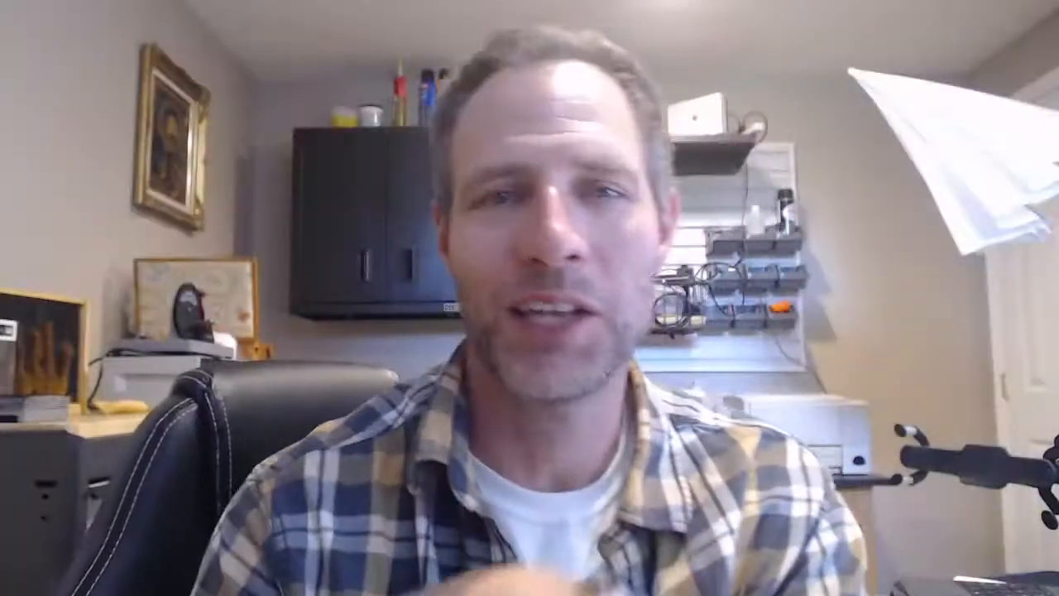
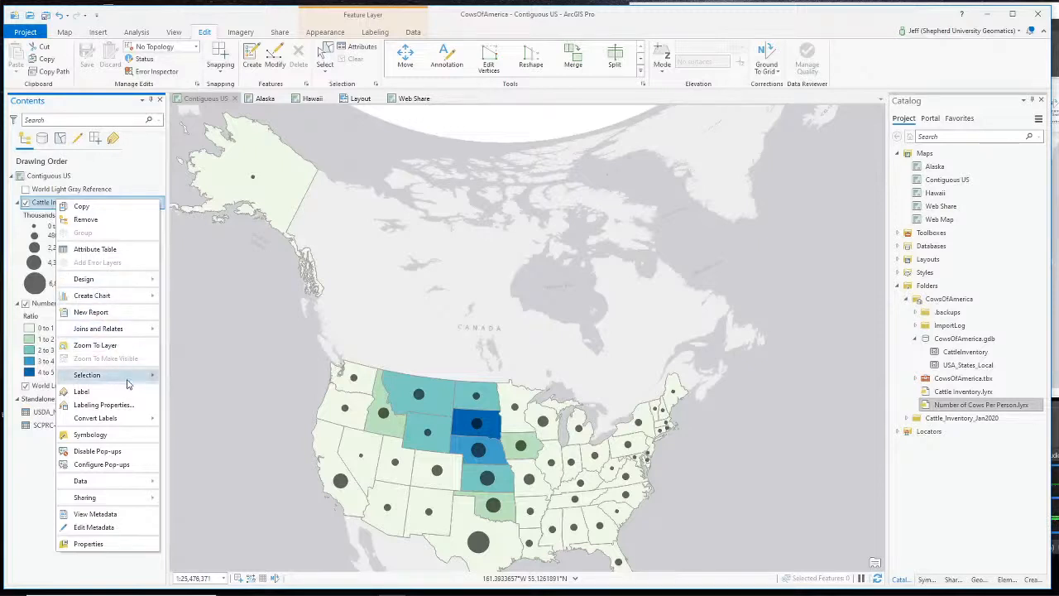
Export the Cattle Inventory layer's features to CowsOfAmerica.gdb as CattleInventoryNew and refresh the project geodatabase.
mouse_move(129, 384)
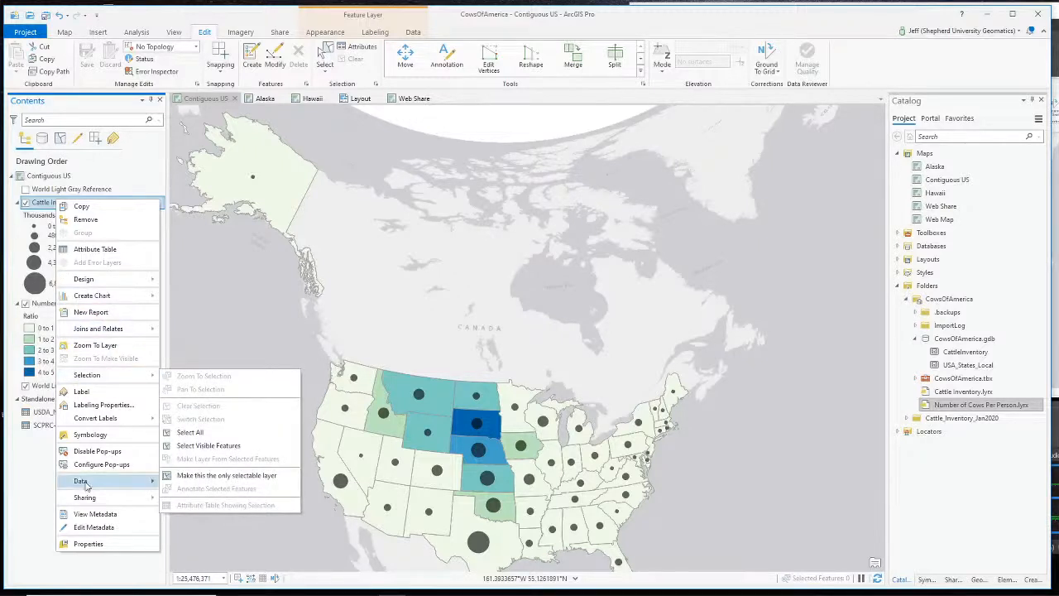
mouse_move(85, 483)
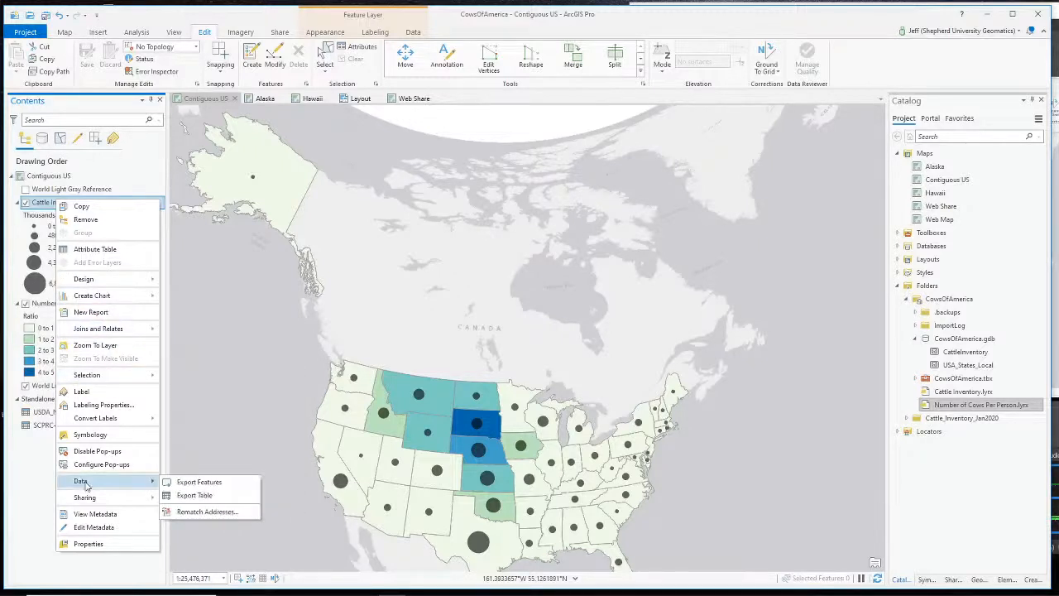
left_click(199, 482)
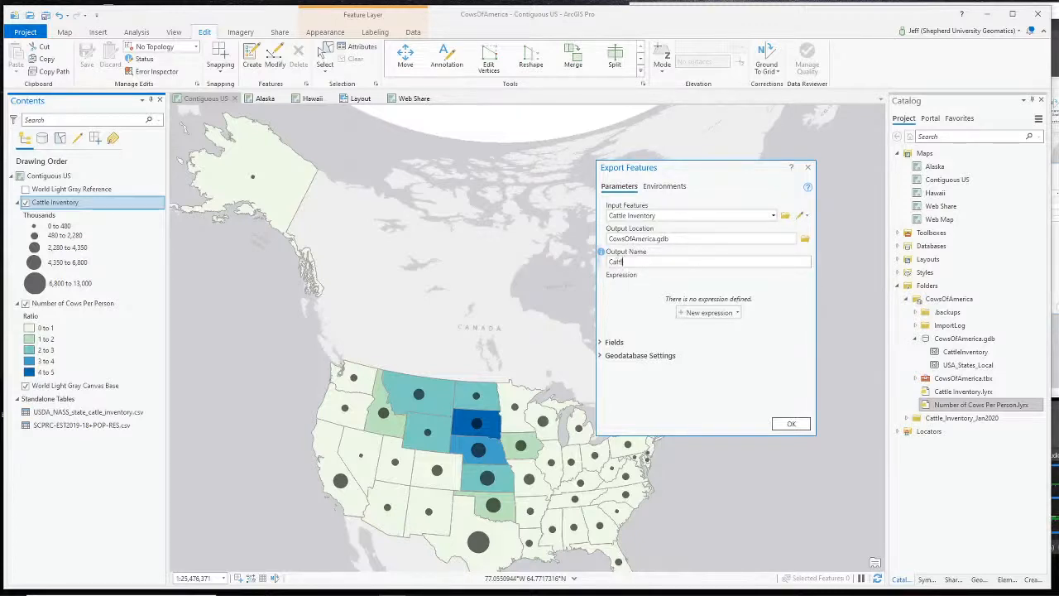
type("nventory2")
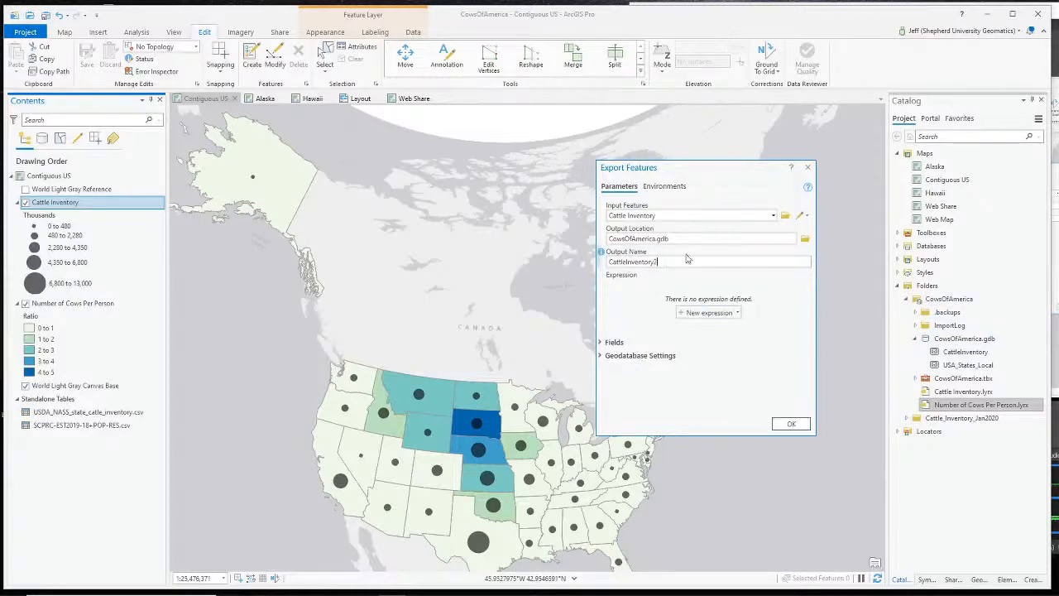
type("ew")
left_click(791, 422)
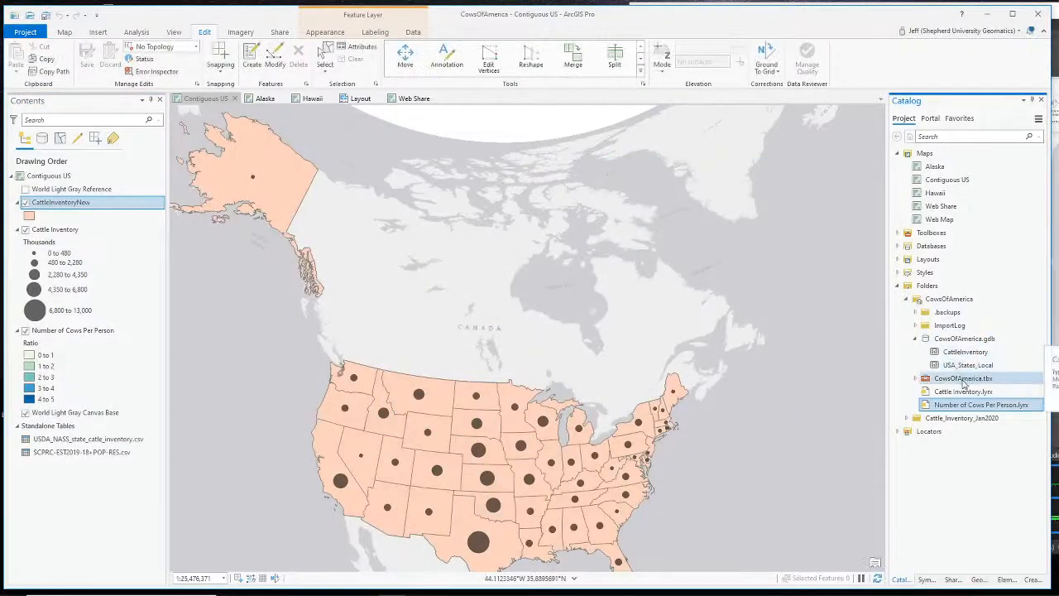
right_click(944, 339)
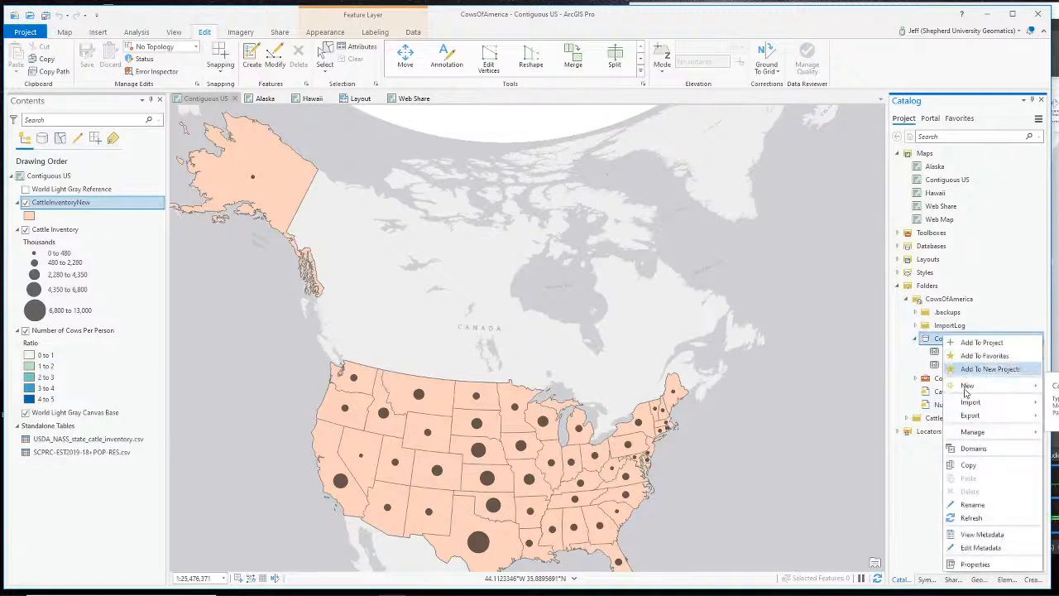
left_click(990, 517)
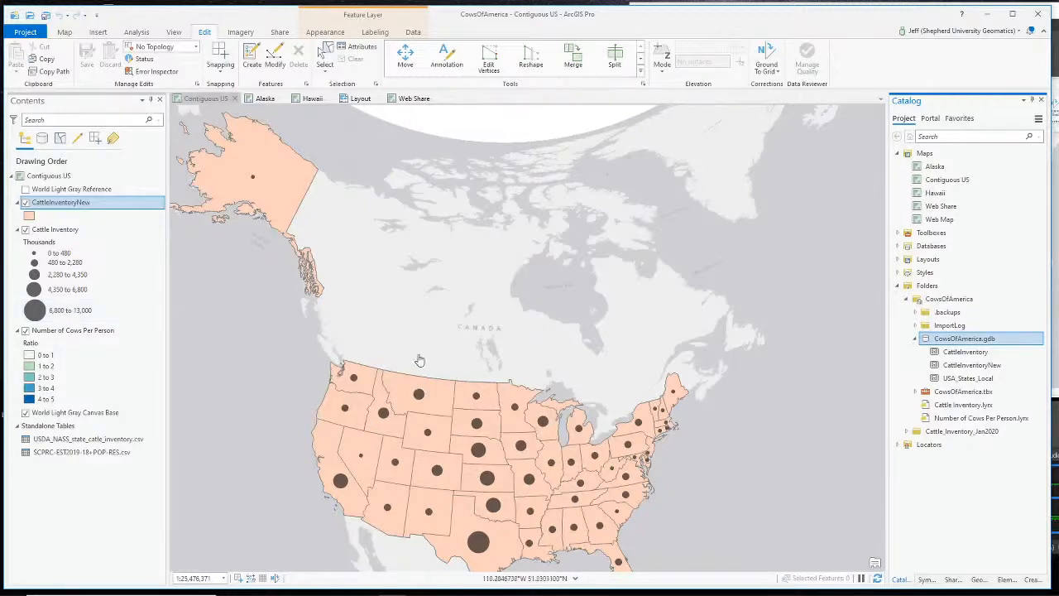
left_click_drag(406, 340, 500, 306)
scroll(453, 335, "down", 2)
scroll(453, 336, "up", 2)
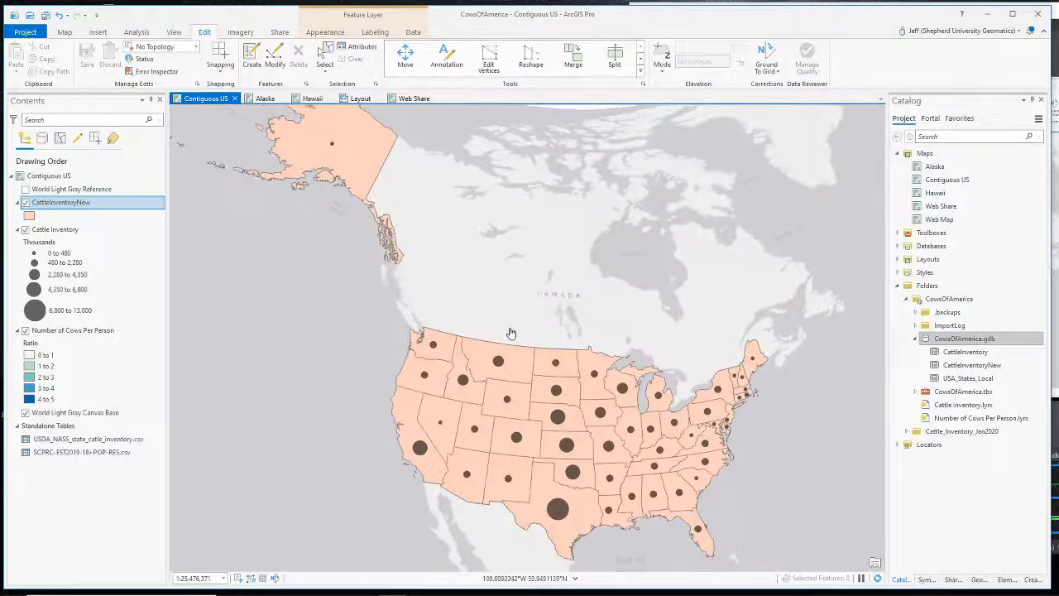
scroll(521, 309, "down", 2)
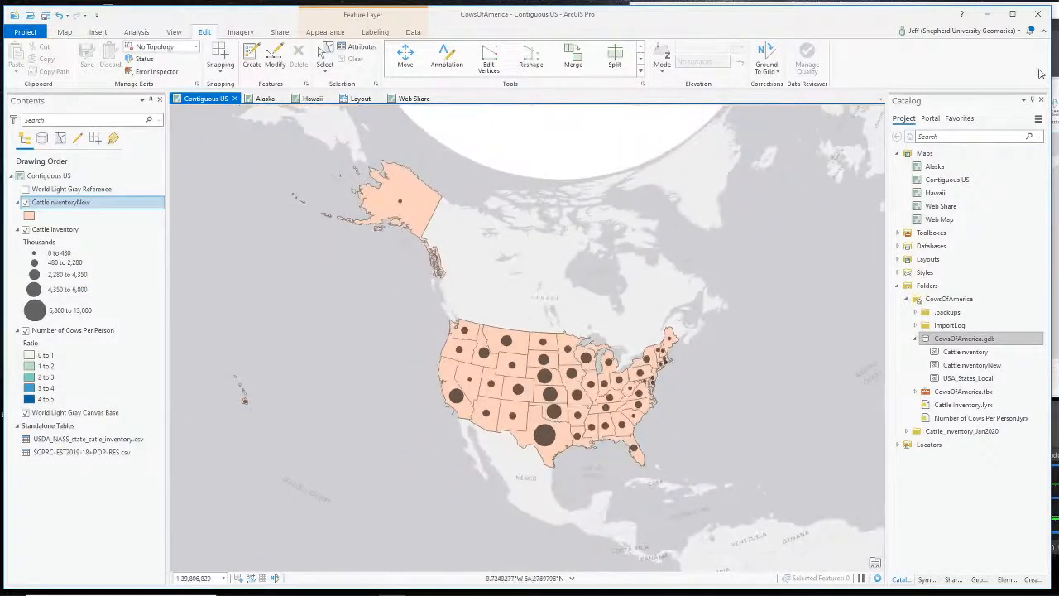
left_click(1055, 76)
scroll(670, 482, "up", 2)
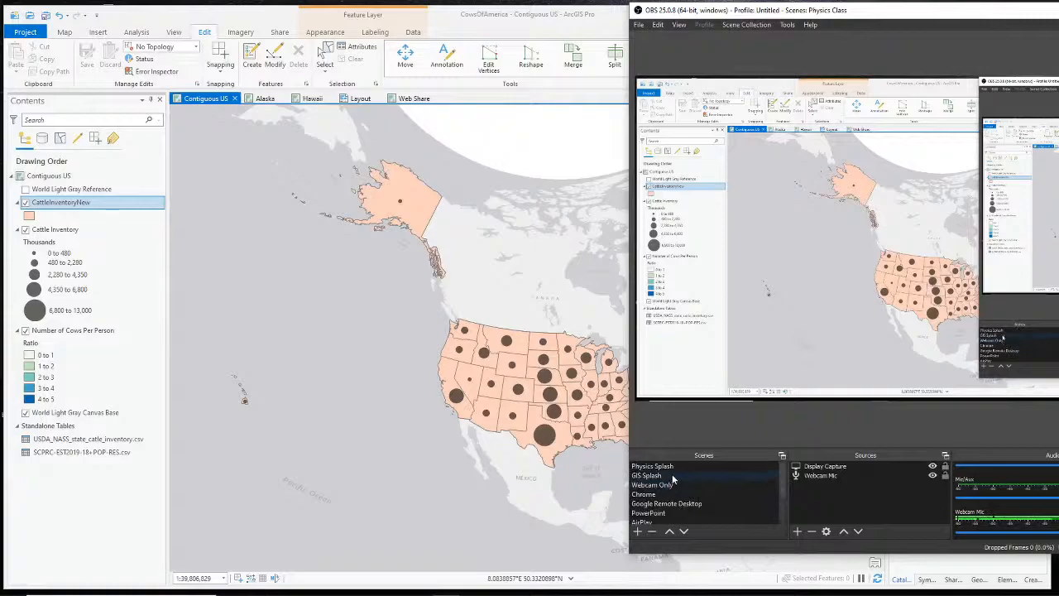
left_click(653, 485)
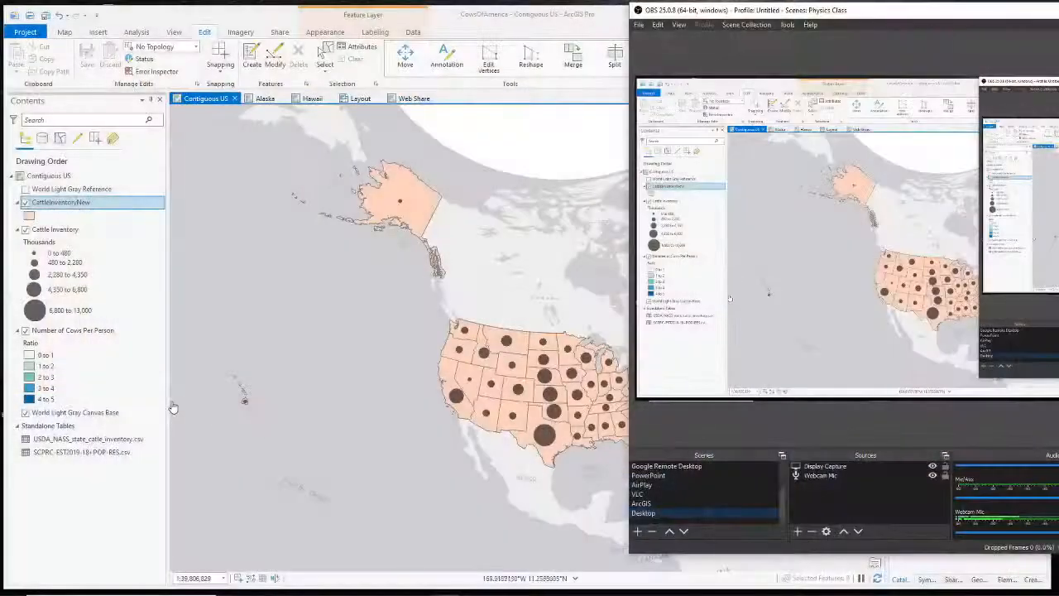
left_click(329, 381)
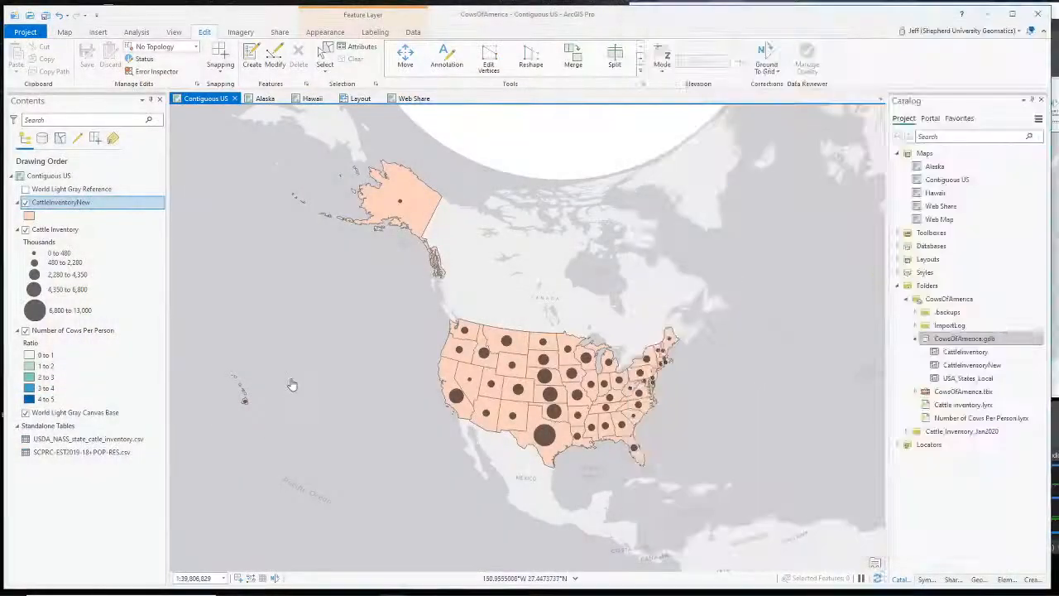
Toggle the visibility of the Cattle Inventory and CattleInventoryNew layers to compare how each one draws.
left_click(25, 230)
left_click(26, 230)
left_click(25, 230)
left_click(26, 230)
left_click(25, 230)
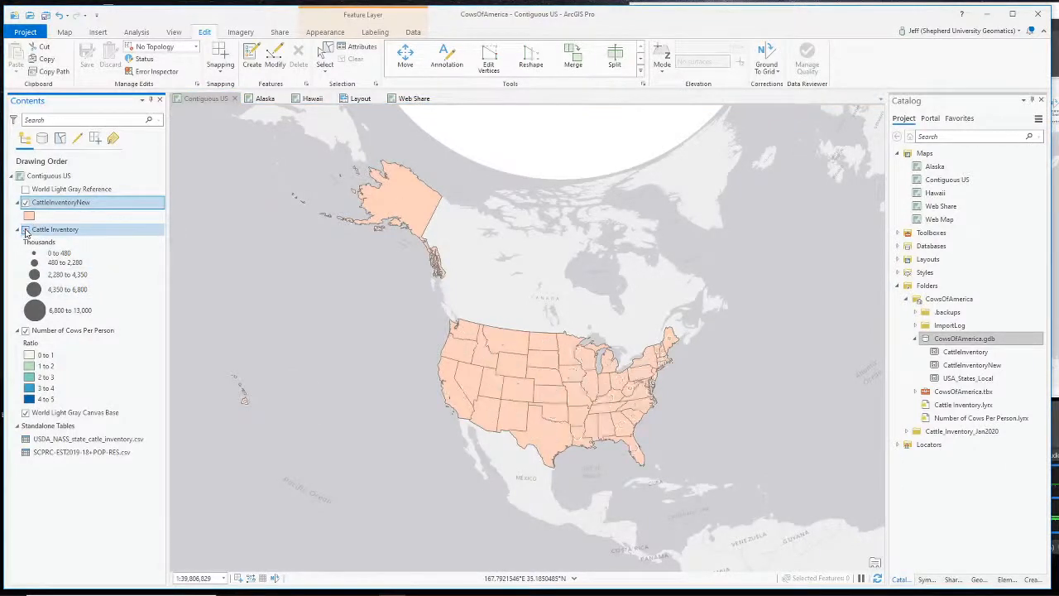
left_click(25, 230)
left_click(26, 202)
left_click(25, 203)
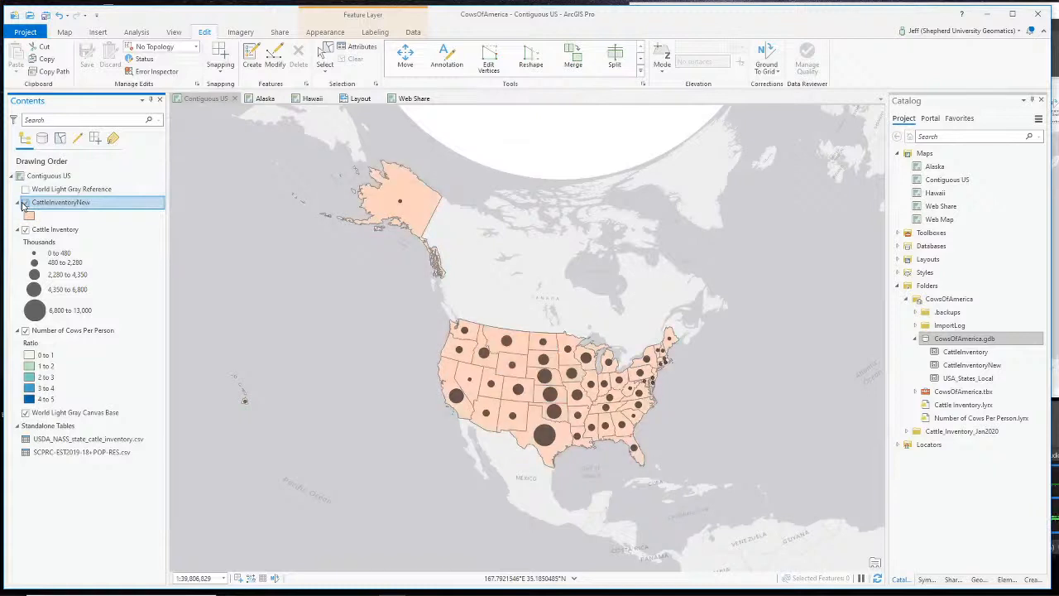
left_click(26, 203)
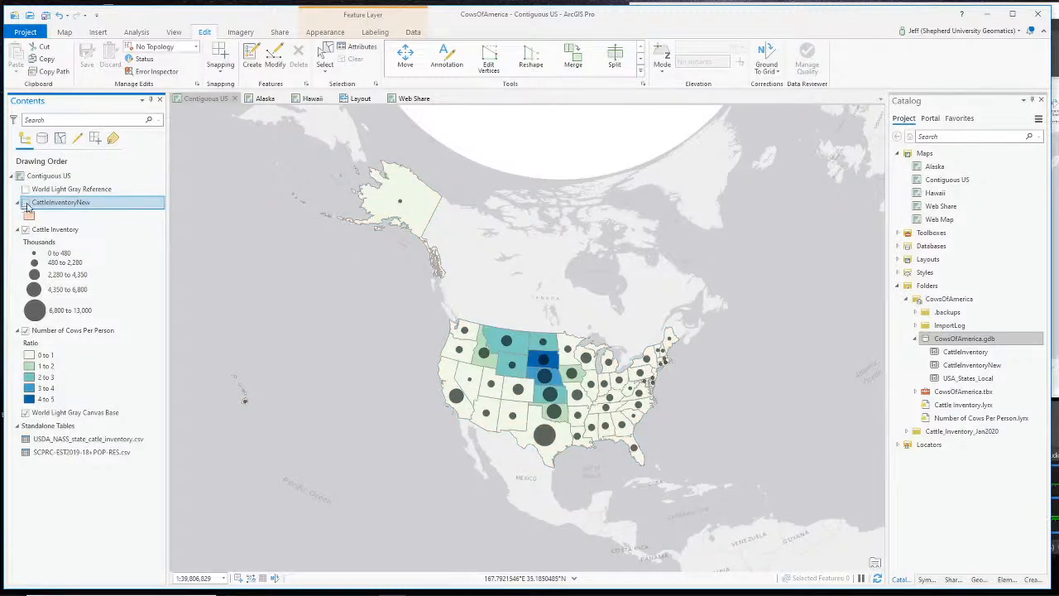
left_click(26, 203)
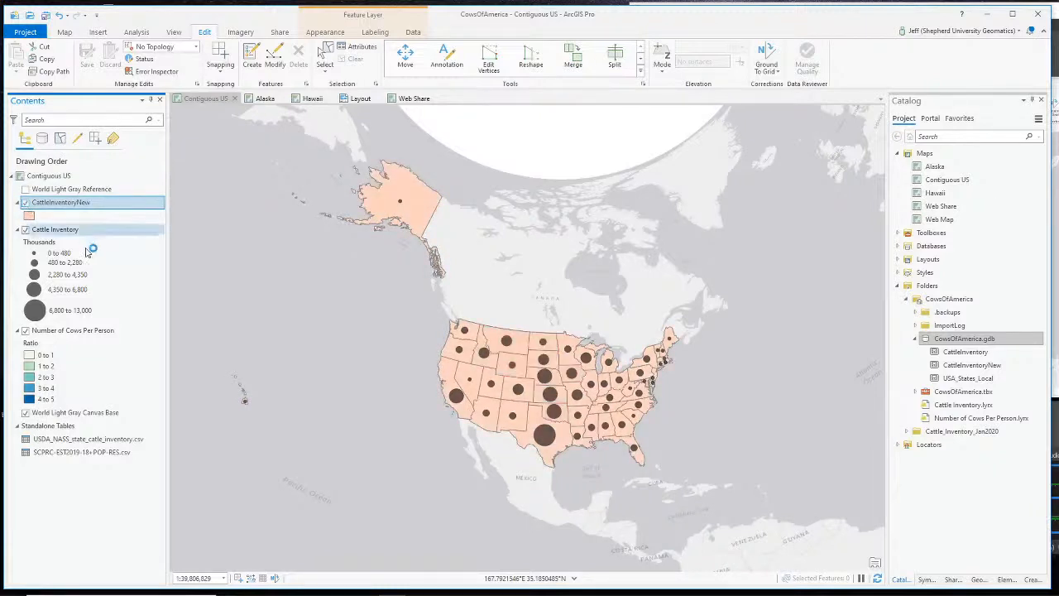
Search the geoprocessing tools for symbology and open the Apply Symbology From Layer tool.
left_click(173, 35)
left_click(73, 34)
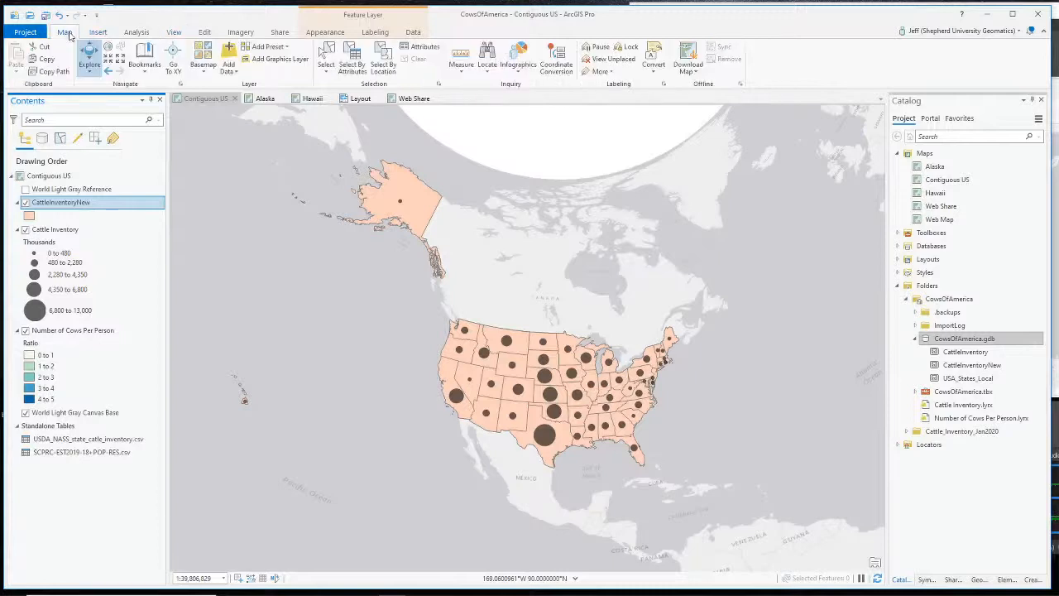
left_click(126, 34)
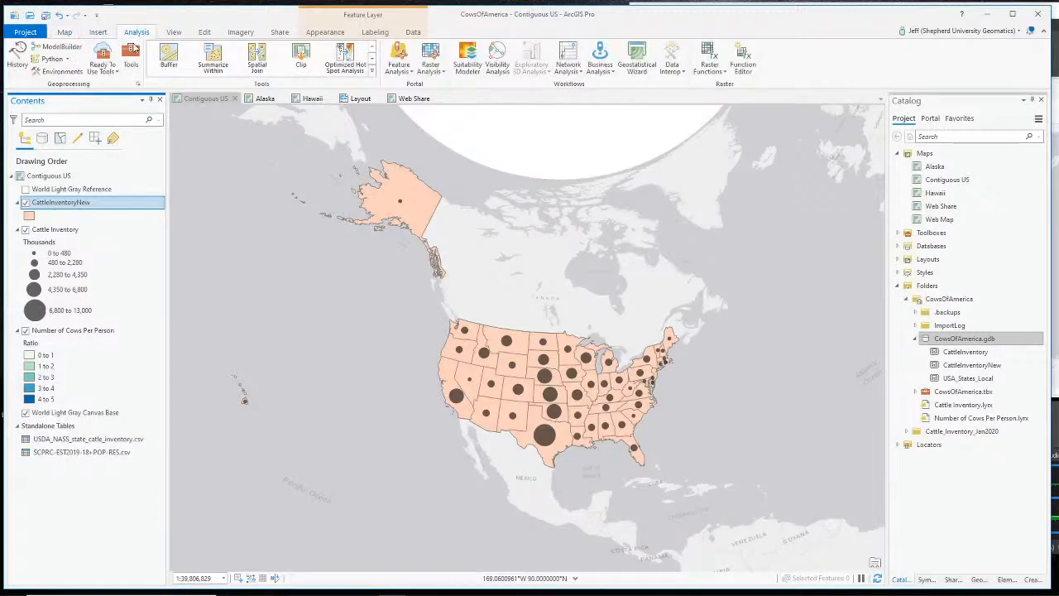
left_click(132, 55)
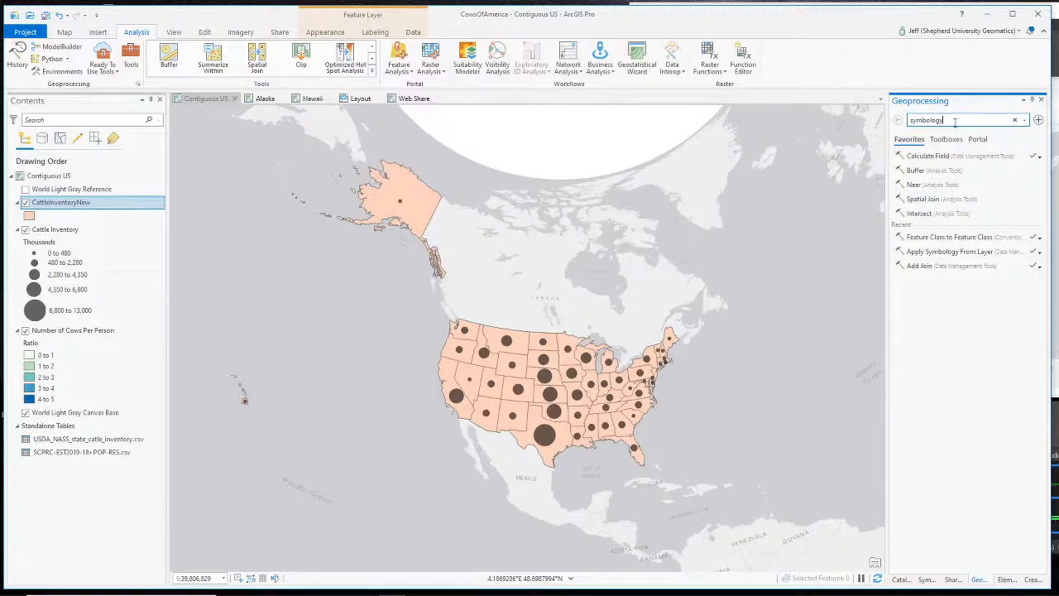
key("BackSpace")
key("BackSpace")
key("BackSpace")
key("BackSpace")
key("BackSpace")
key("BackSpace")
key("BackSpace")
key("BackSpace")
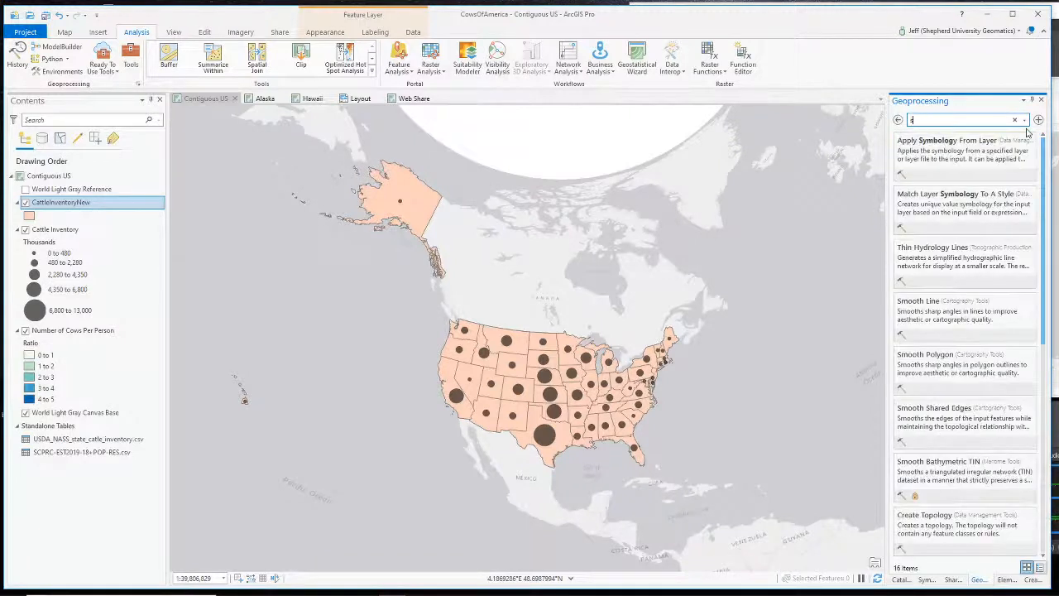
type("symbolog")
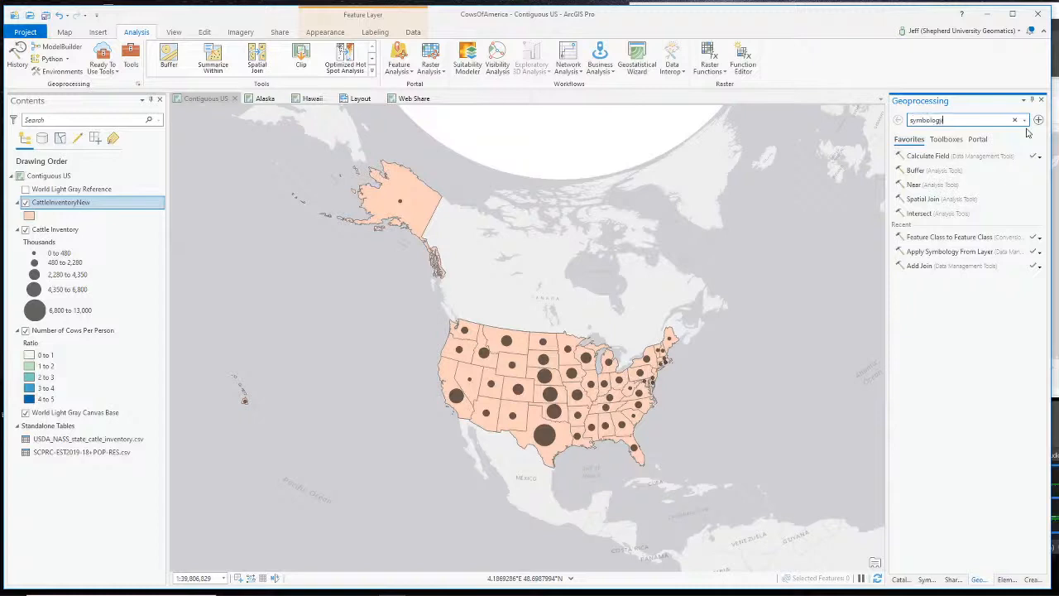
type("y")
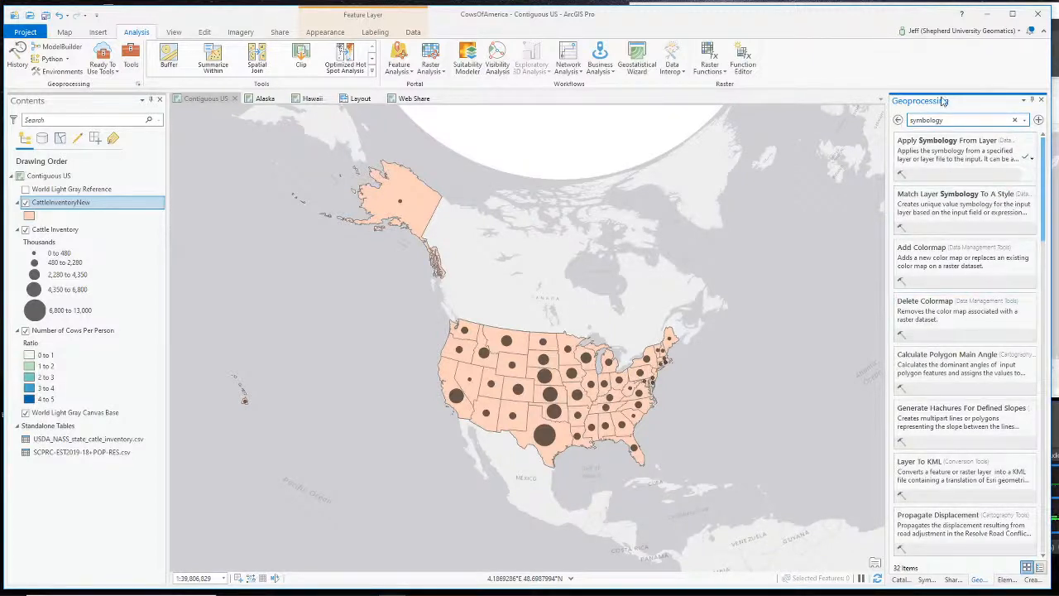
left_click(975, 150)
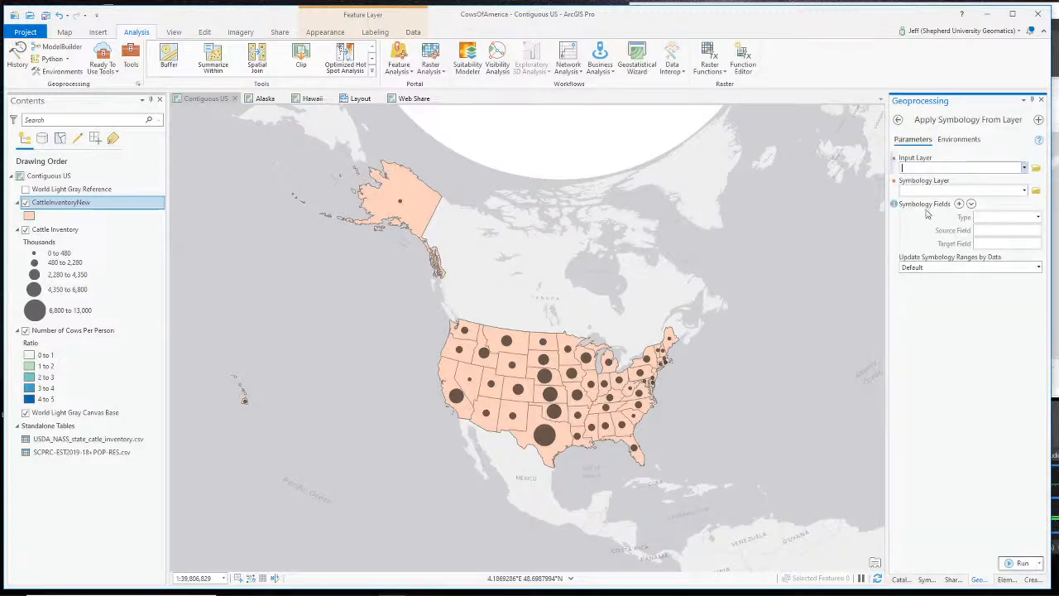
Set CattleInventoryNew as the input layer and Cattle Inventory as the symbology layer.
left_click(1024, 168)
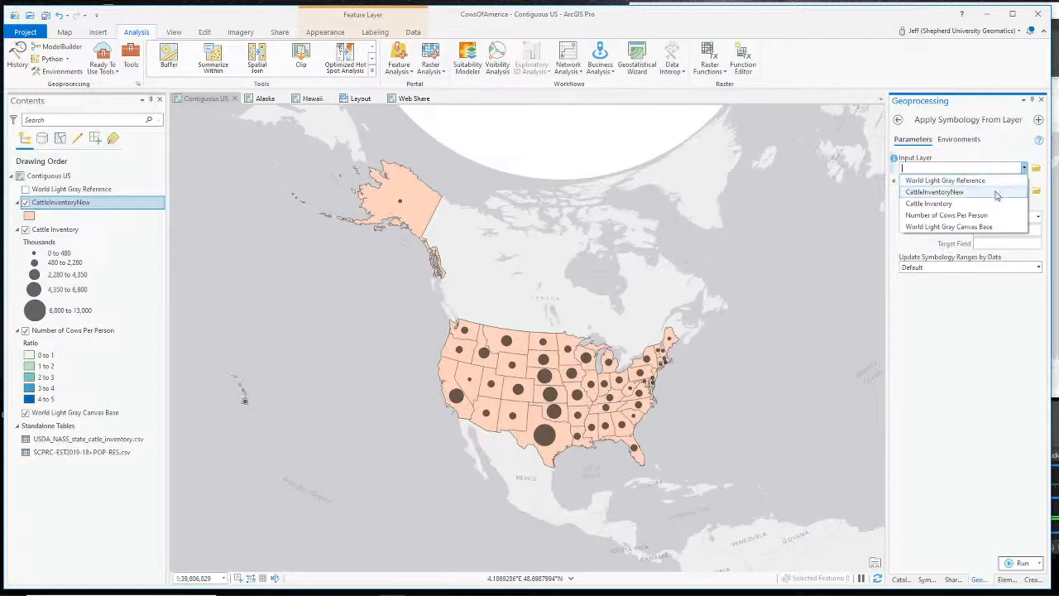
left_click(998, 193)
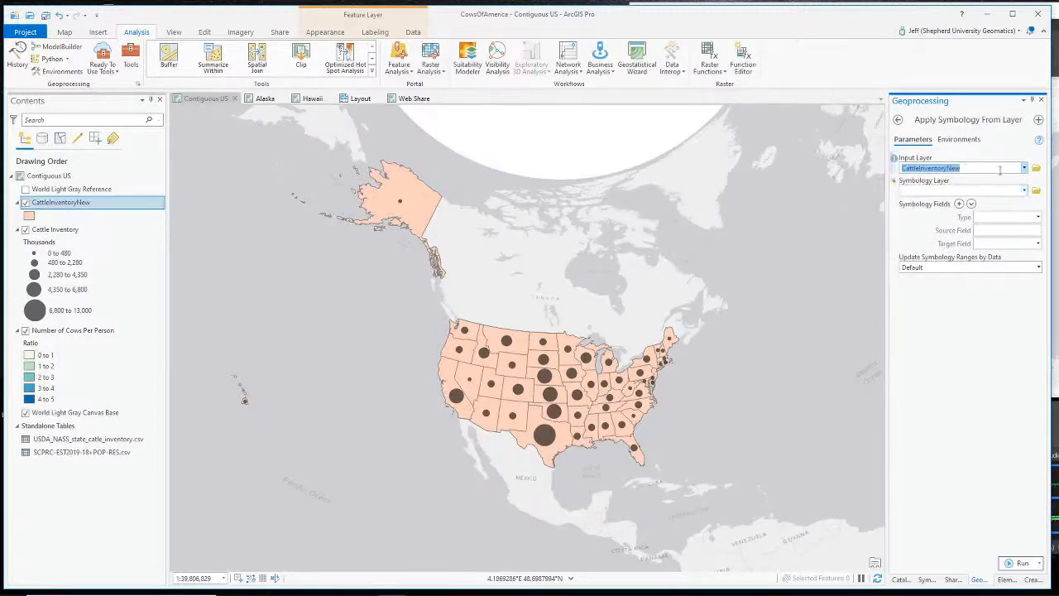
left_click(1024, 191)
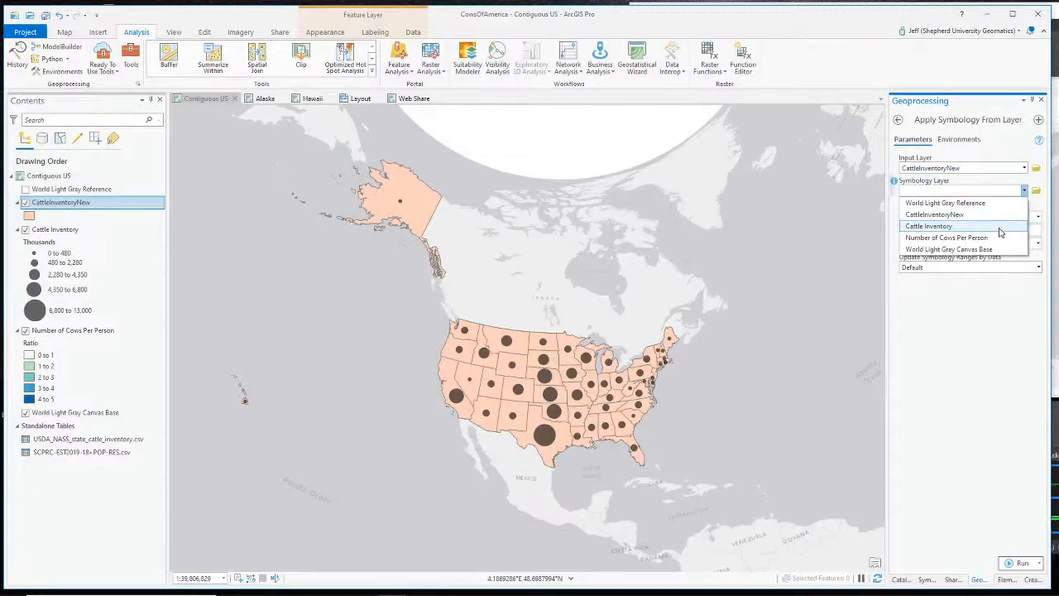
left_click(1000, 227)
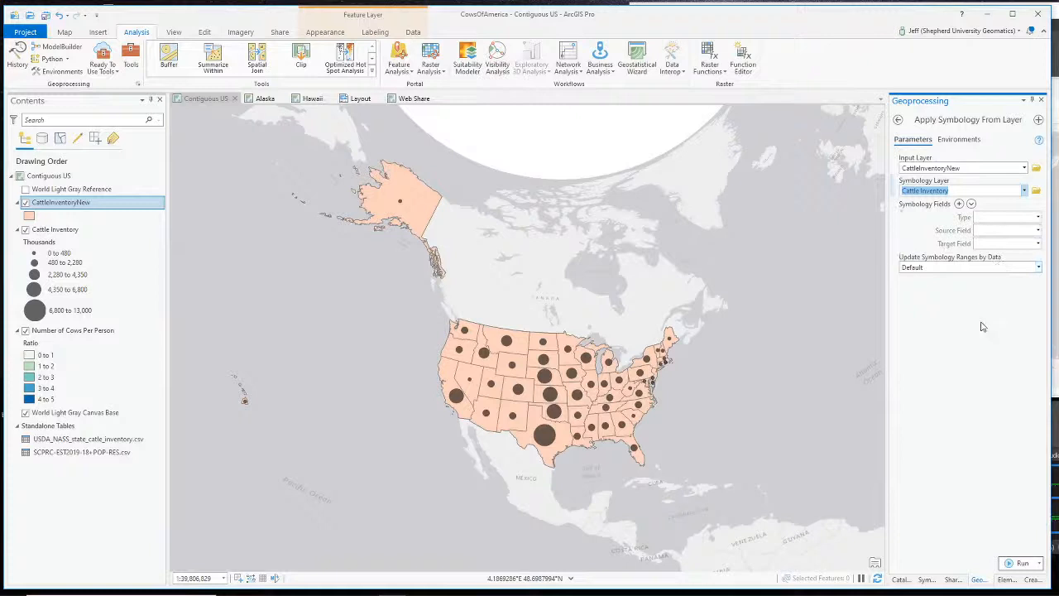
Add a symbology field mapping of type Value field with Value as both the source and target field.
left_click(1038, 218)
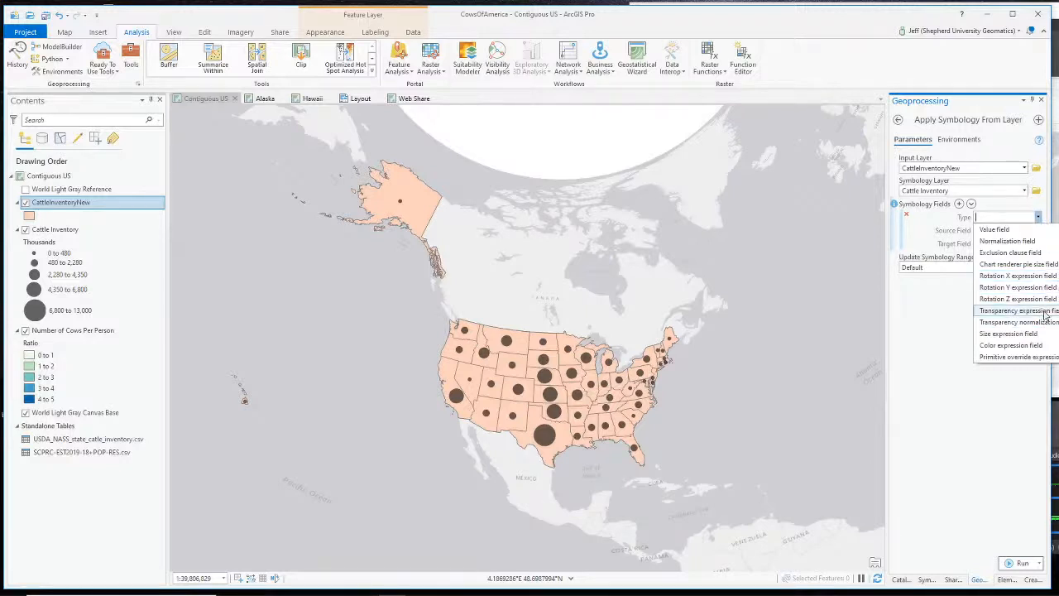
left_click(1019, 229)
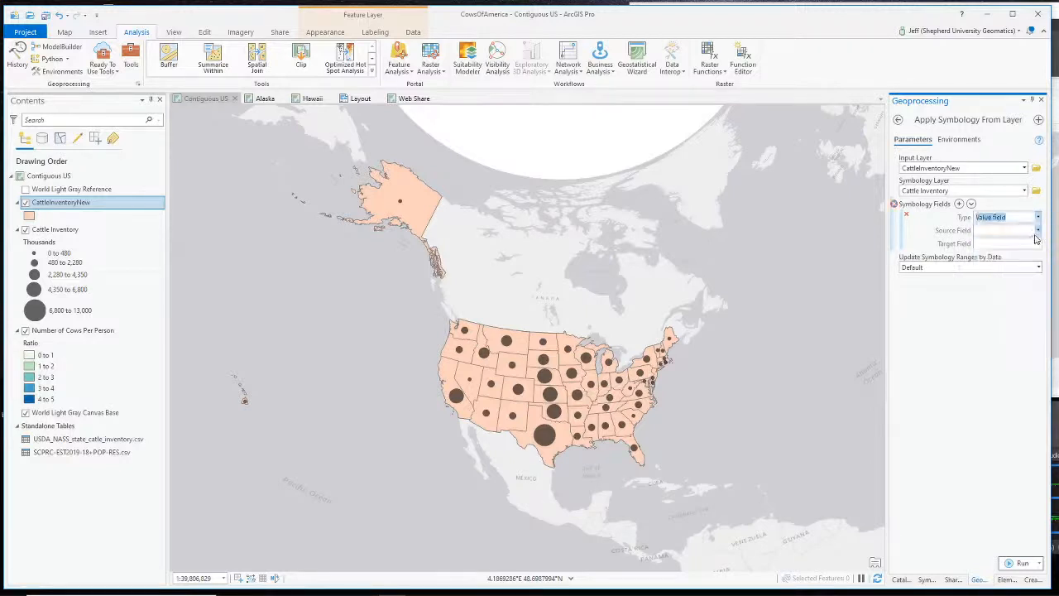
left_click(1037, 231)
scroll(1026, 288, "down", 10)
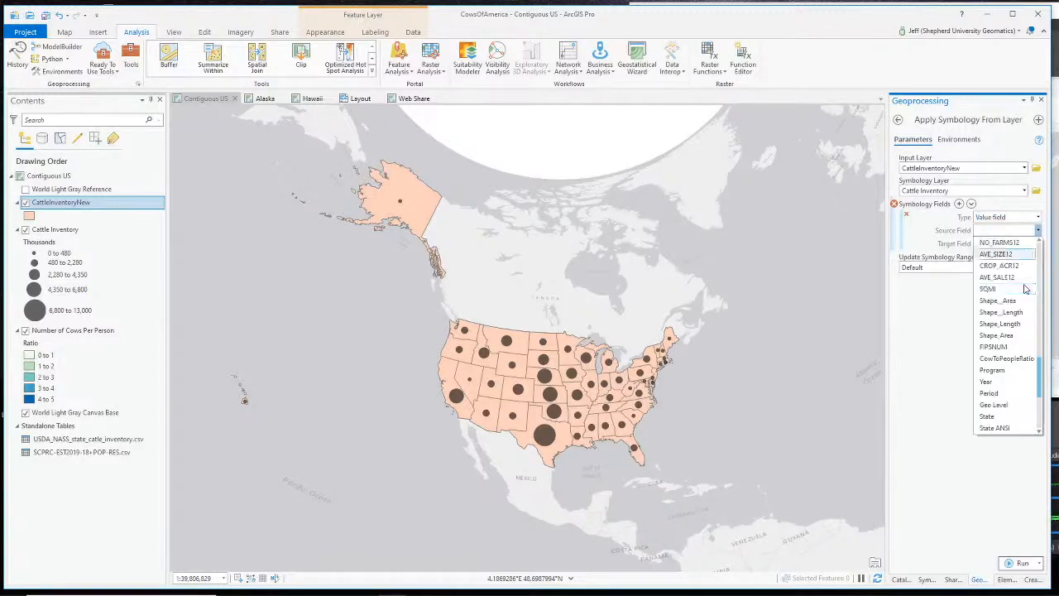
scroll(1025, 288, "down", 5)
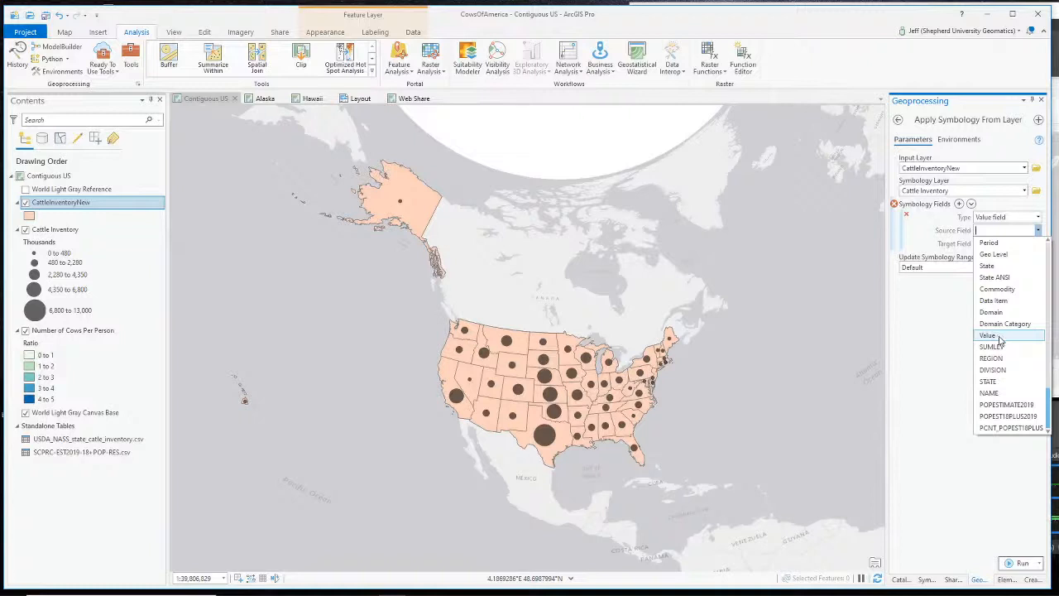
left_click(1011, 336)
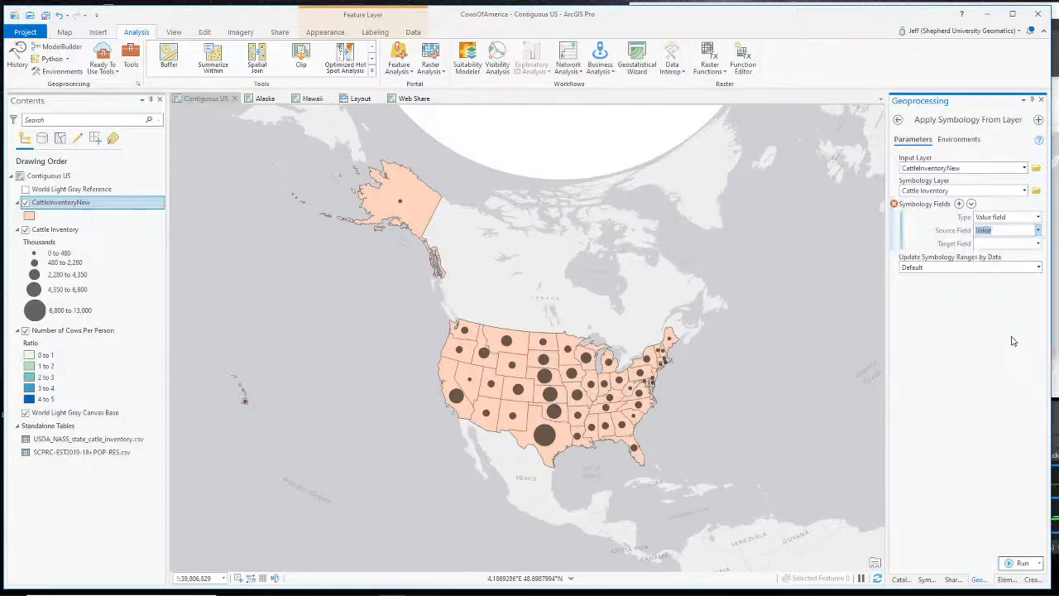
left_click(1039, 245)
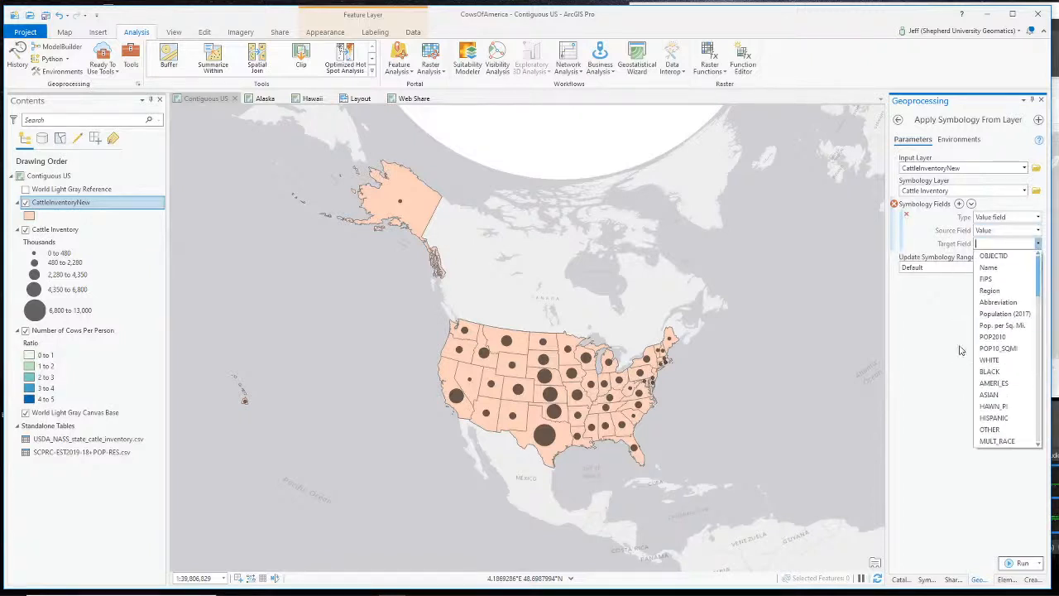
scroll(996, 342, "down", 10)
scroll(995, 341, "down", 3)
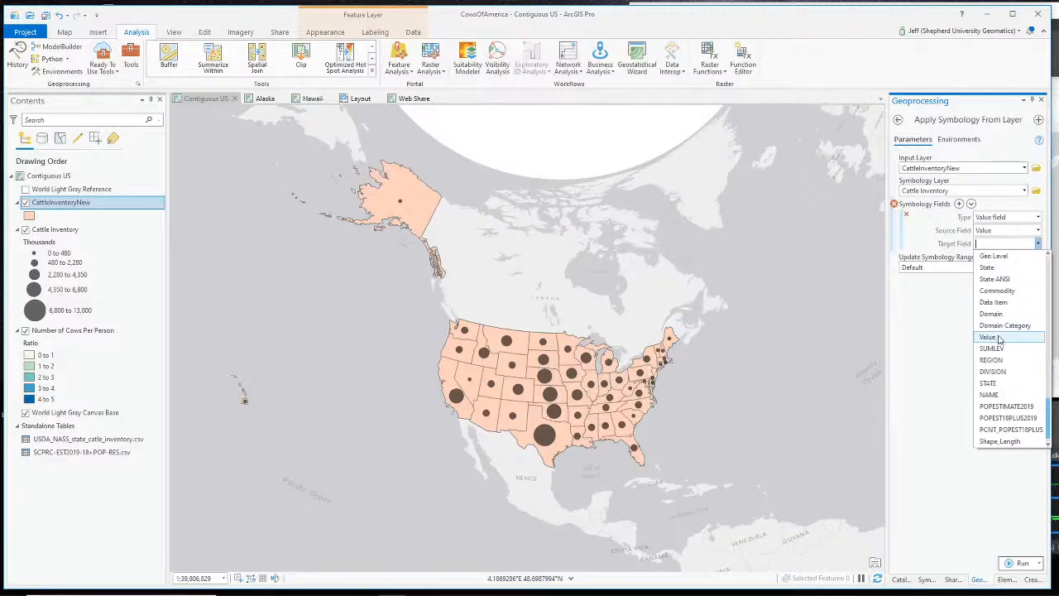
left_click(992, 338)
left_click(999, 320)
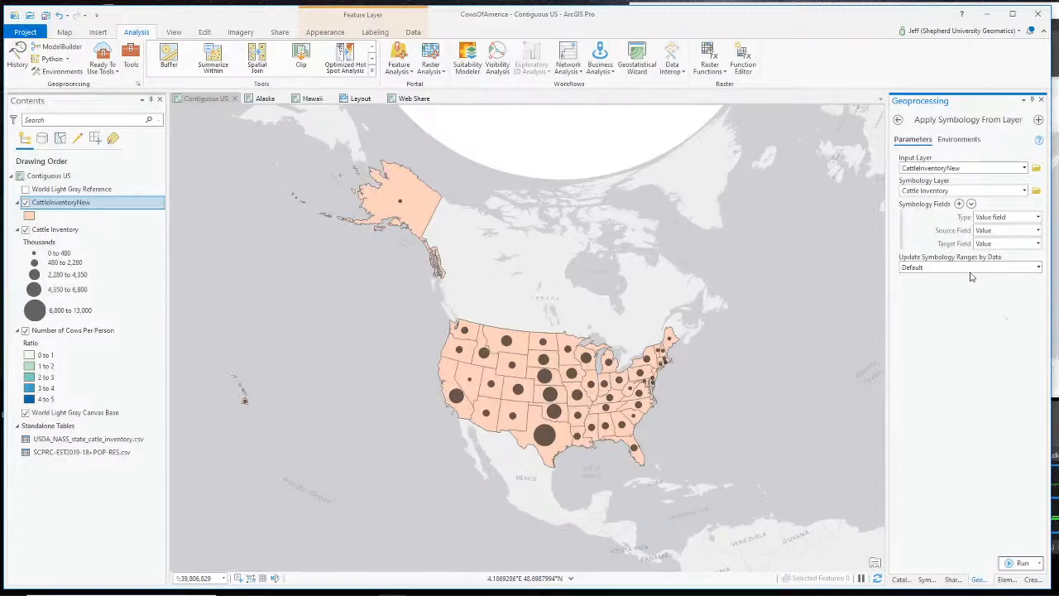
Set the symbology ranges to Maintain ranges and run Apply Symbology From Layer on CattleInventoryNew.
left_click(1040, 268)
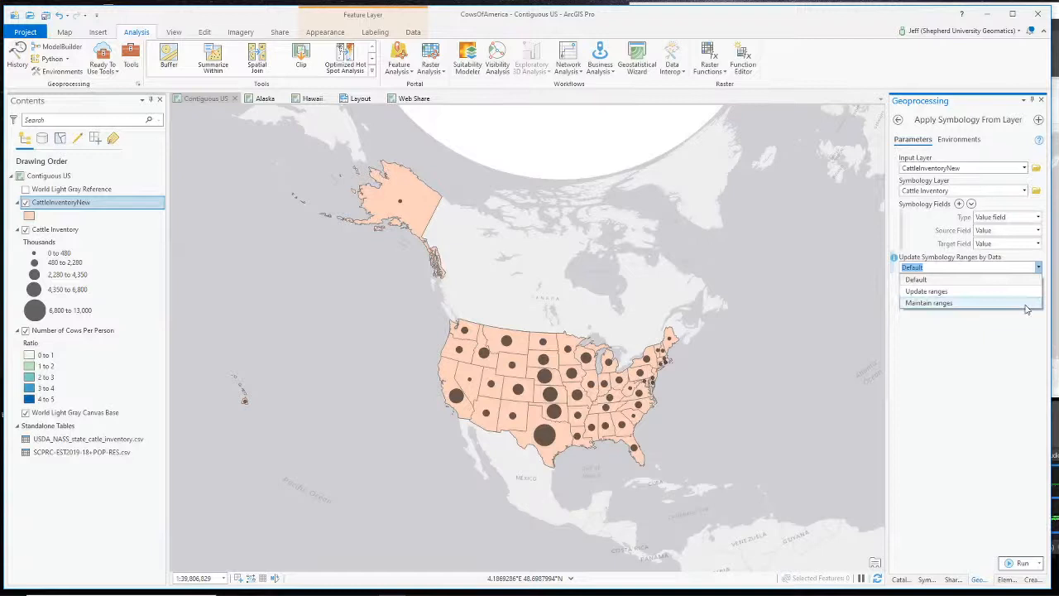
left_click(1027, 304)
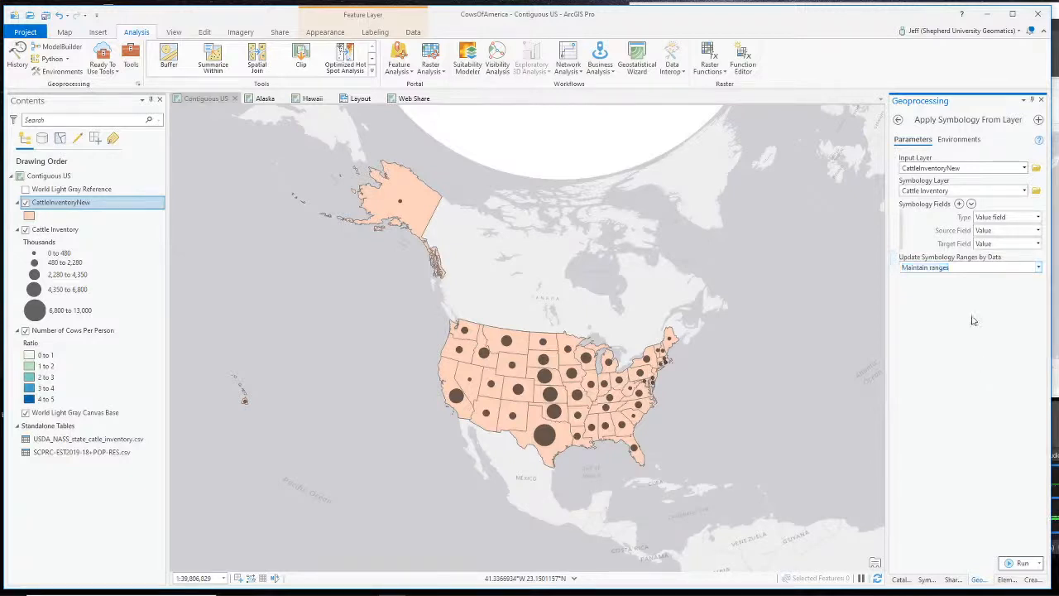
left_click(1022, 563)
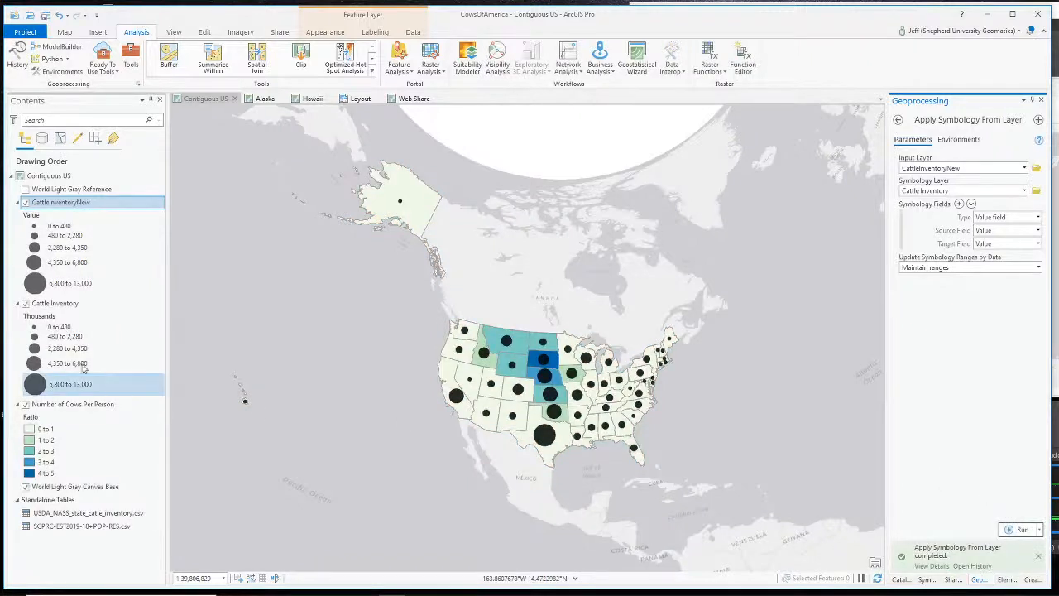
Toggle the original Cattle Inventory layer's visibility to compare it with the copy, and remove the original from the map.
left_click(26, 303)
left_click(25, 303)
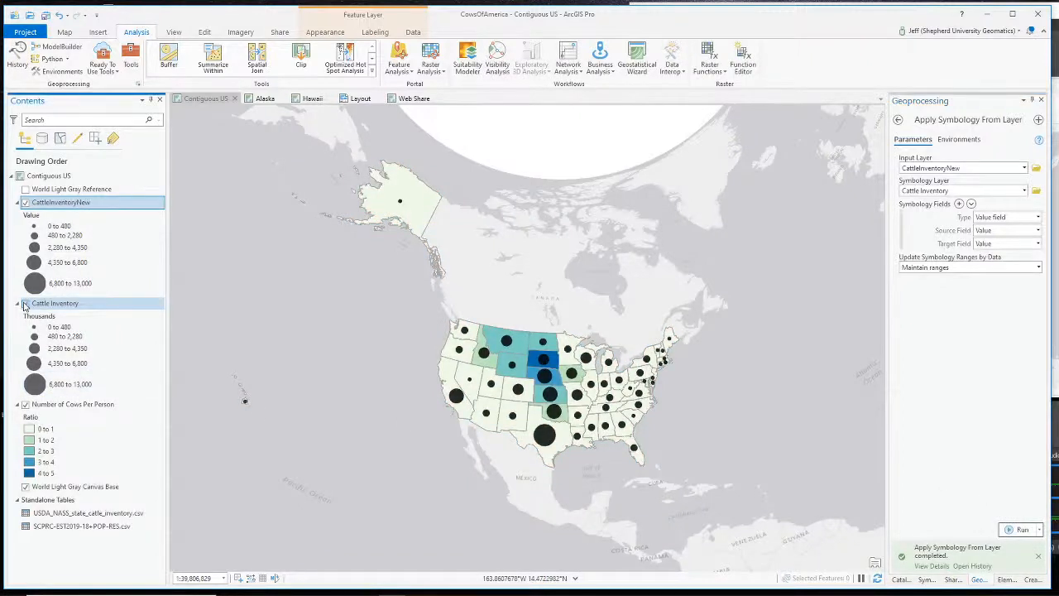
left_click(26, 304)
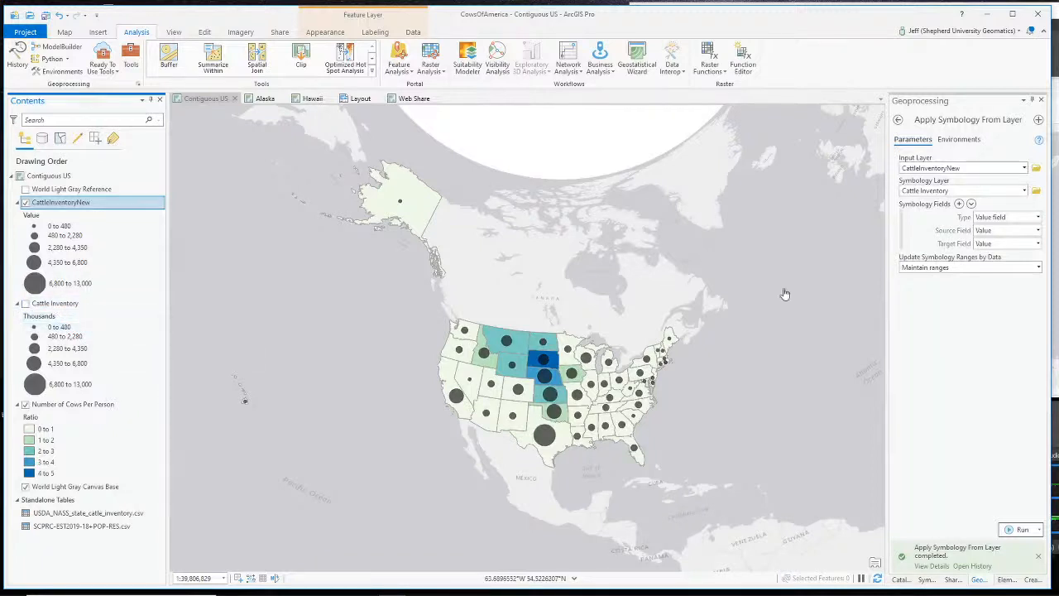
right_click(56, 304)
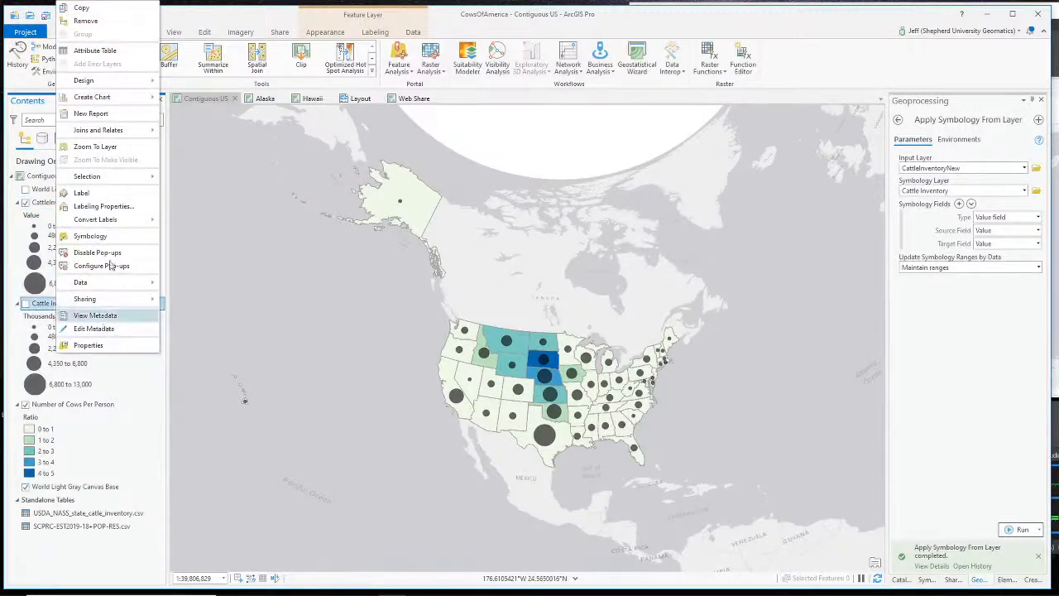
left_click(86, 21)
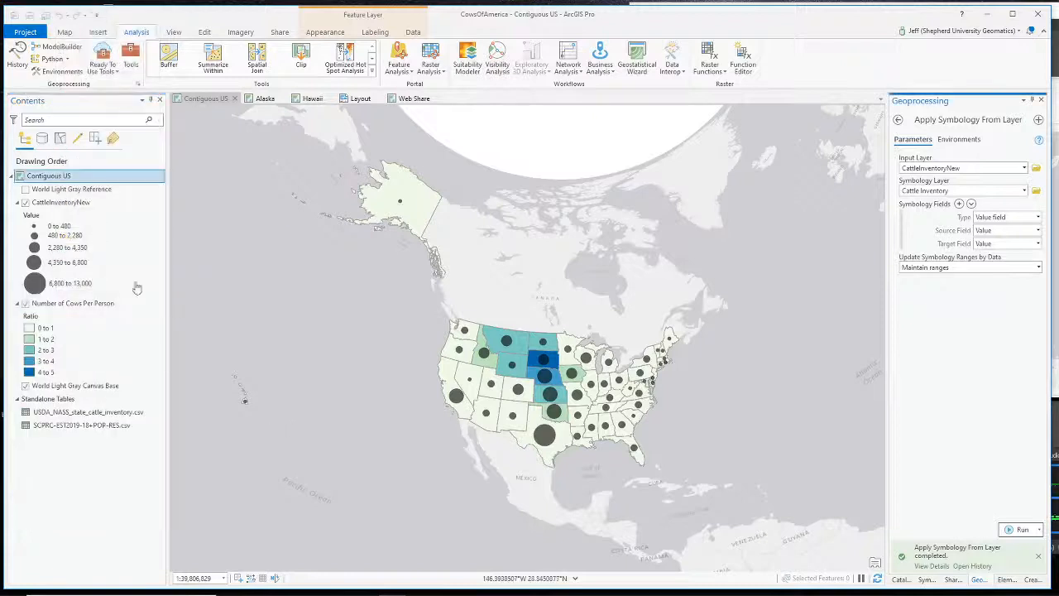
Rename the CattleInventoryNew layer as Cattle Inventory and close the geoprocessing tool.
double_click(72, 203)
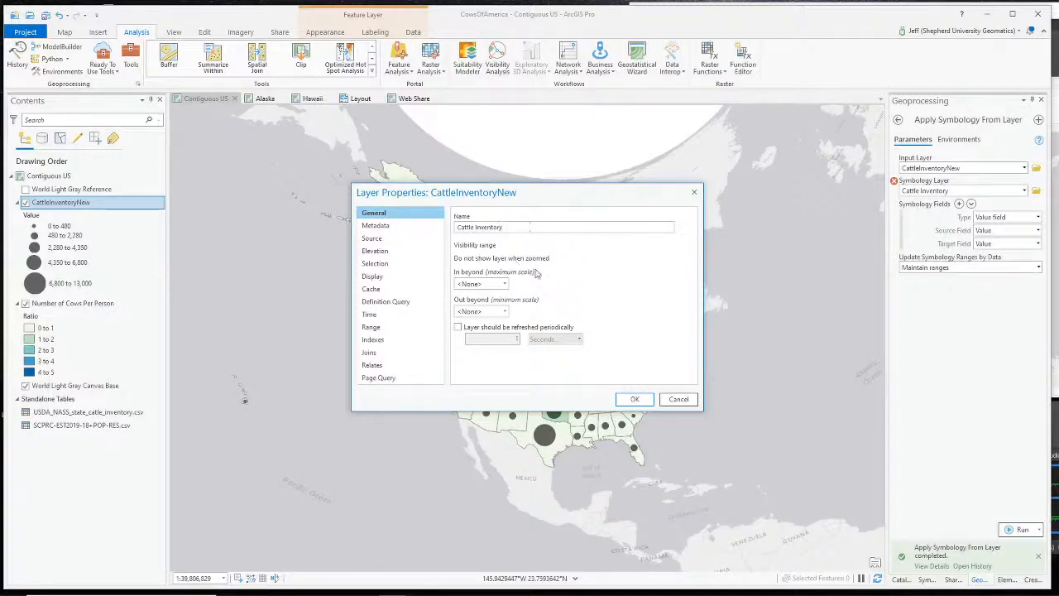
left_click(634, 400)
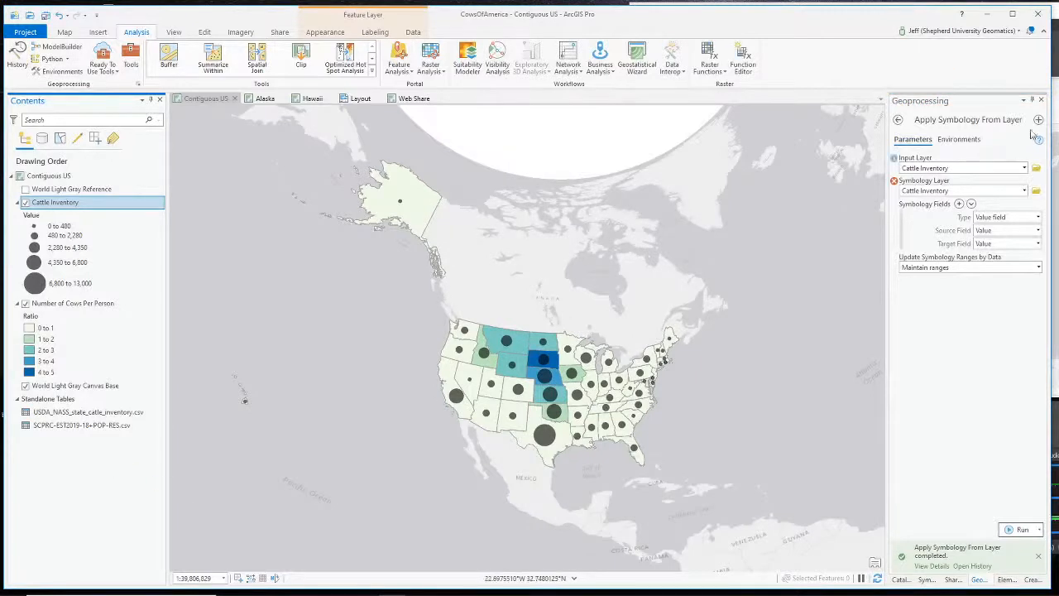
left_click(1035, 100)
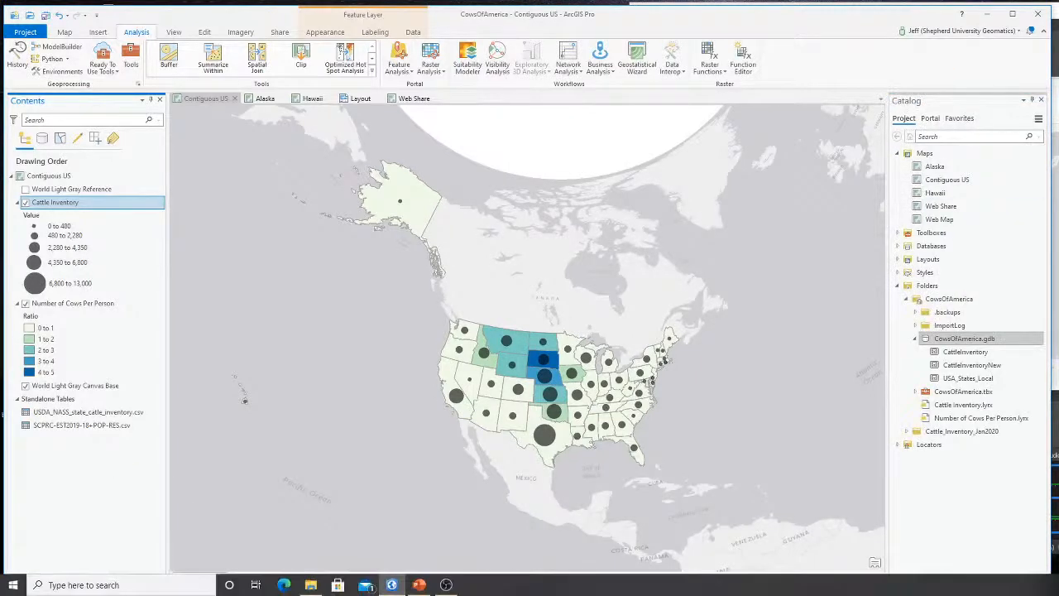
Return to the web map sharing settings for Contiguous US and analyze the map again.
left_click(934, 580)
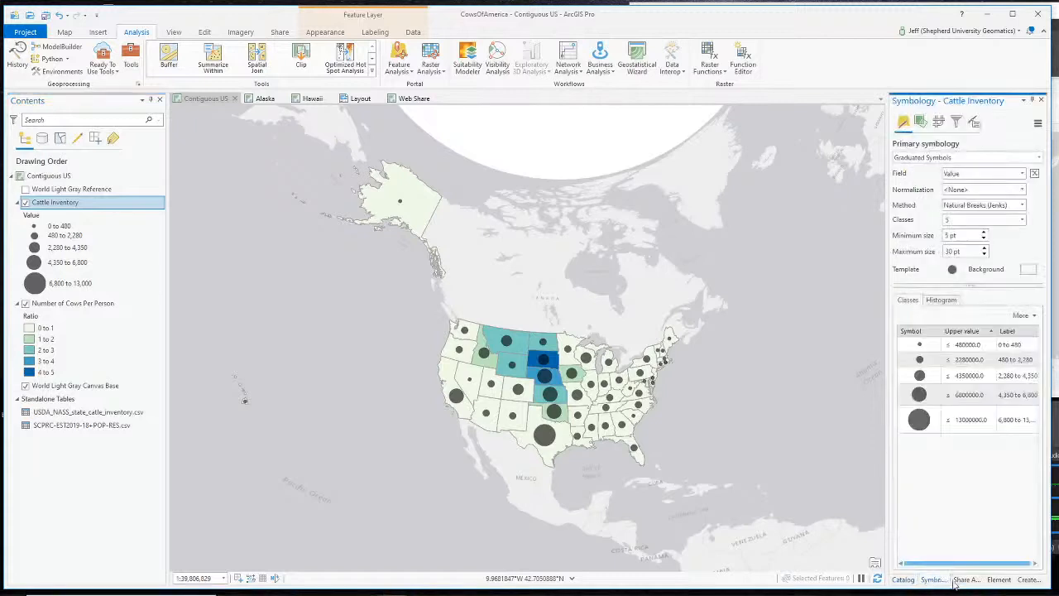
left_click(956, 581)
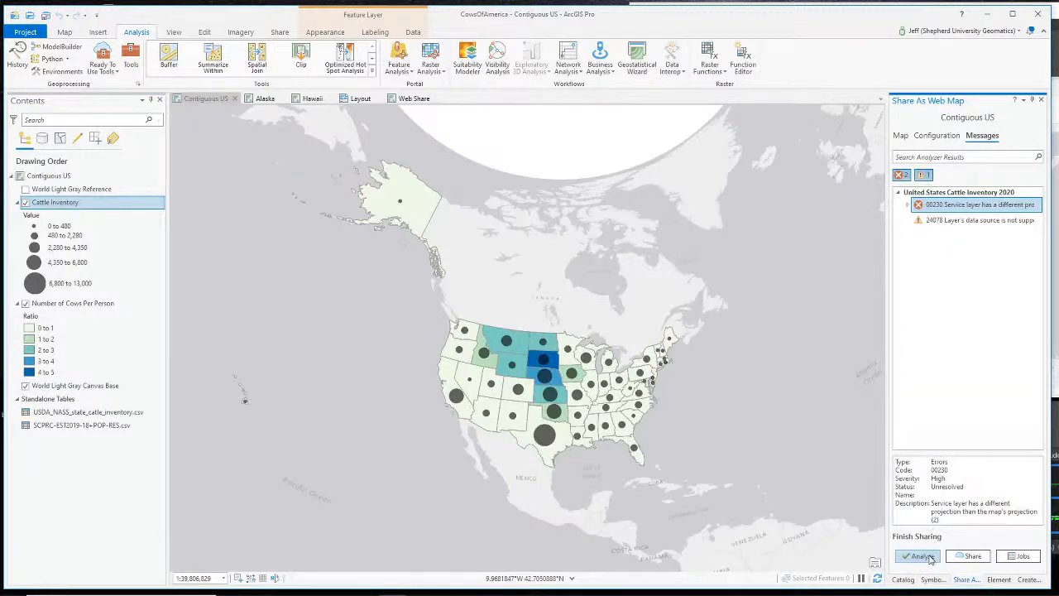
left_click(929, 557)
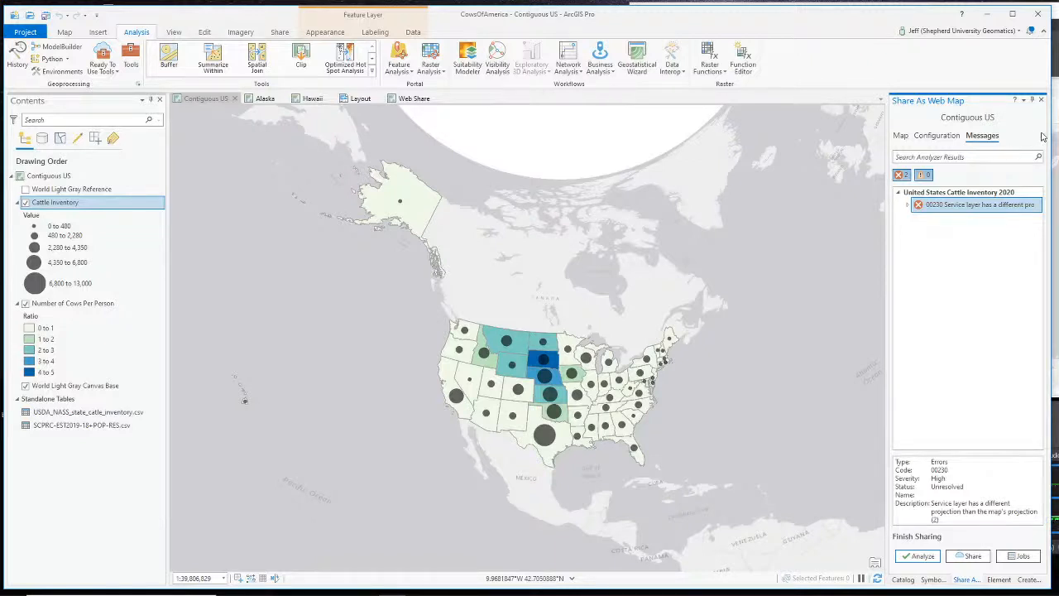
key("alt+Tab")
scroll(685, 505, "up", 2)
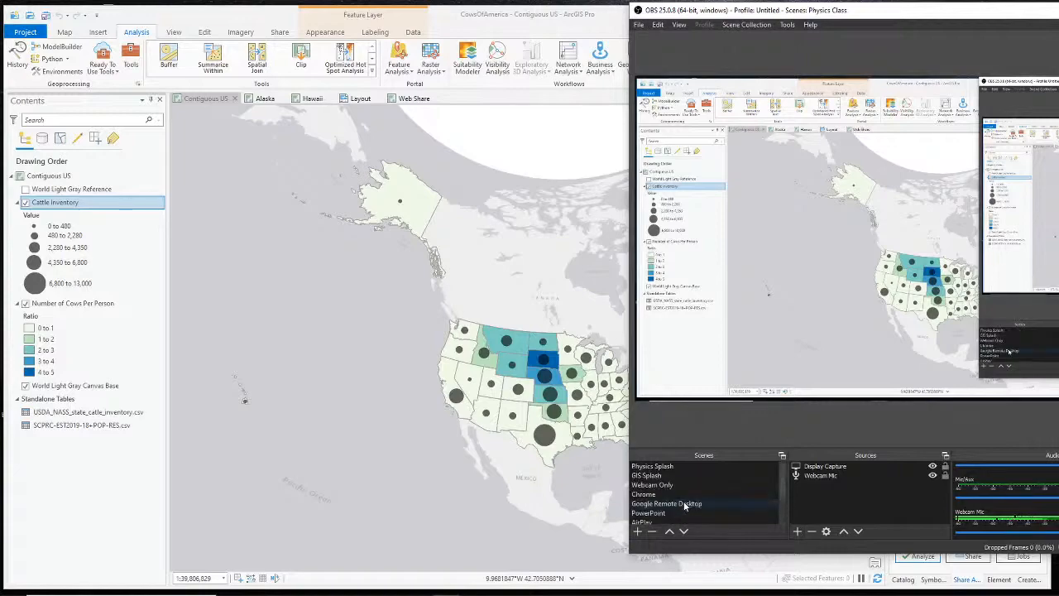
left_click(670, 486)
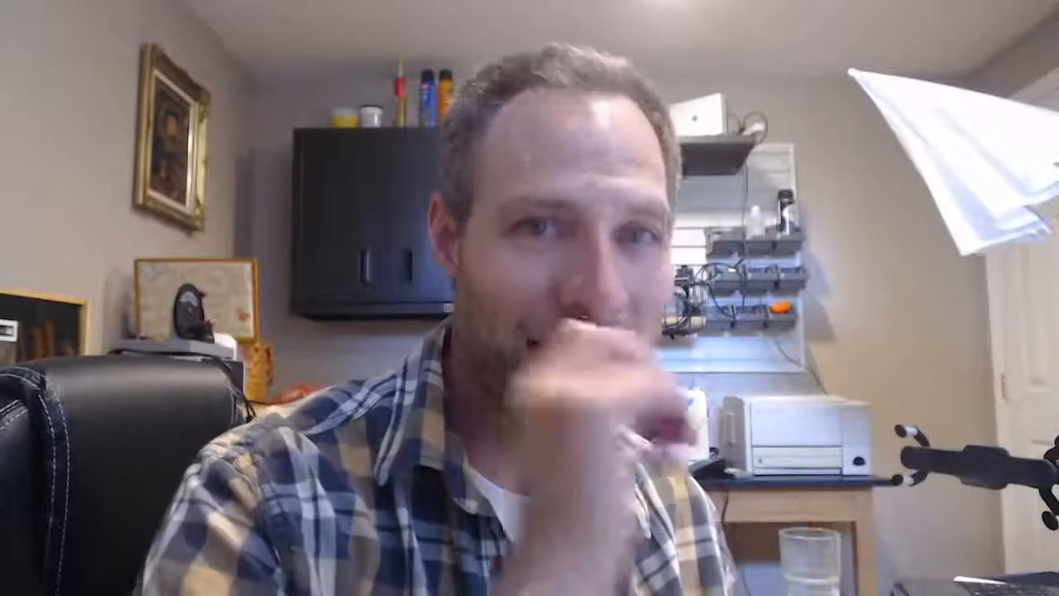